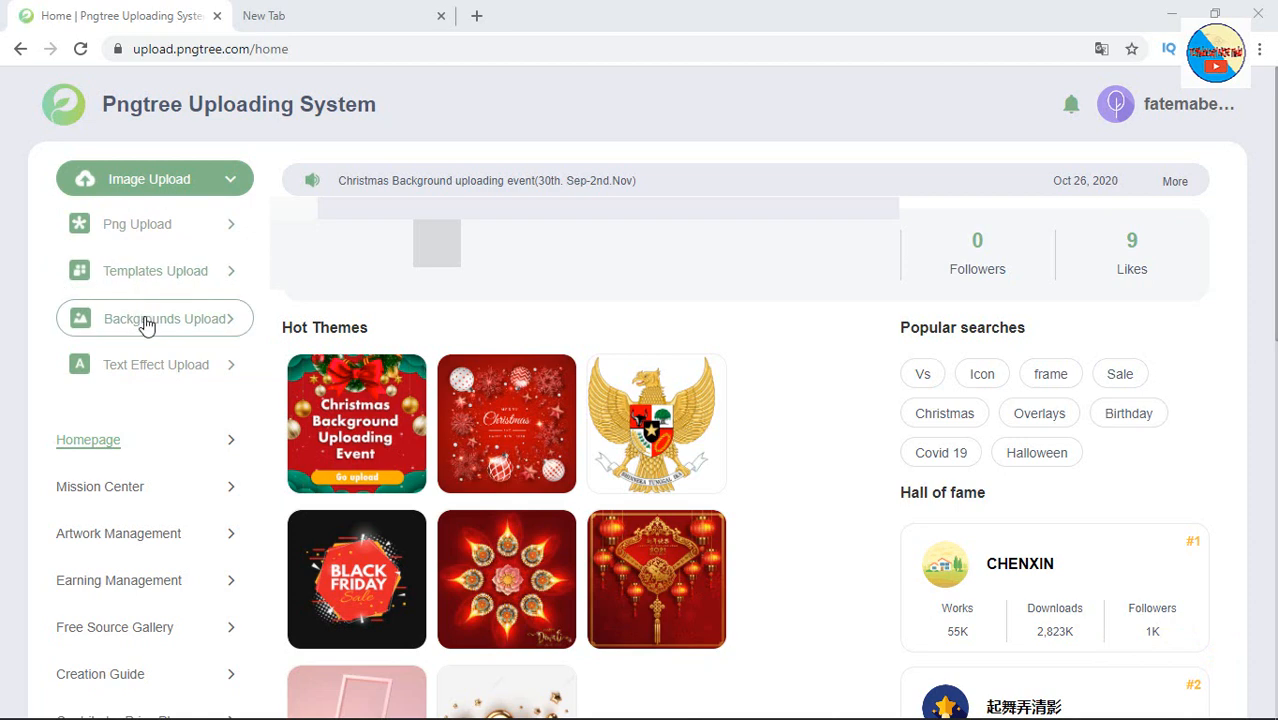
# - Look at the PNG upload page and return to the homepage
pyautogui.click(143, 225)
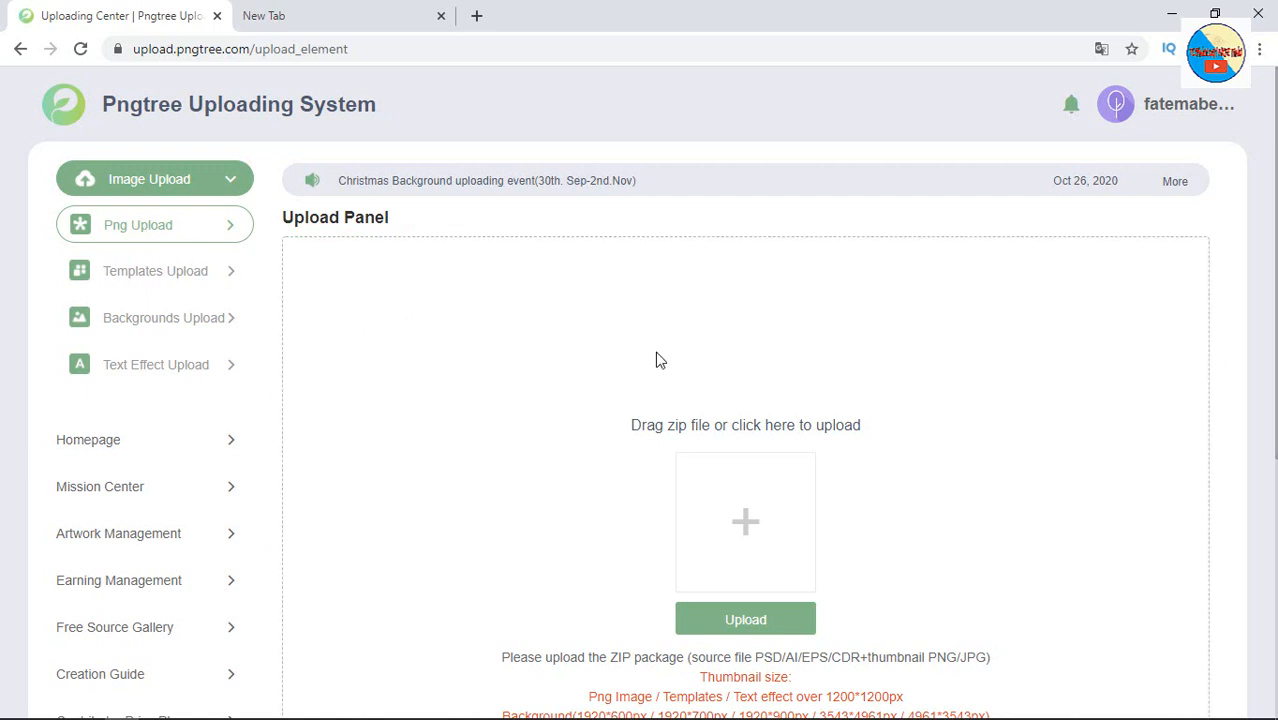
pyautogui.click(139, 442)
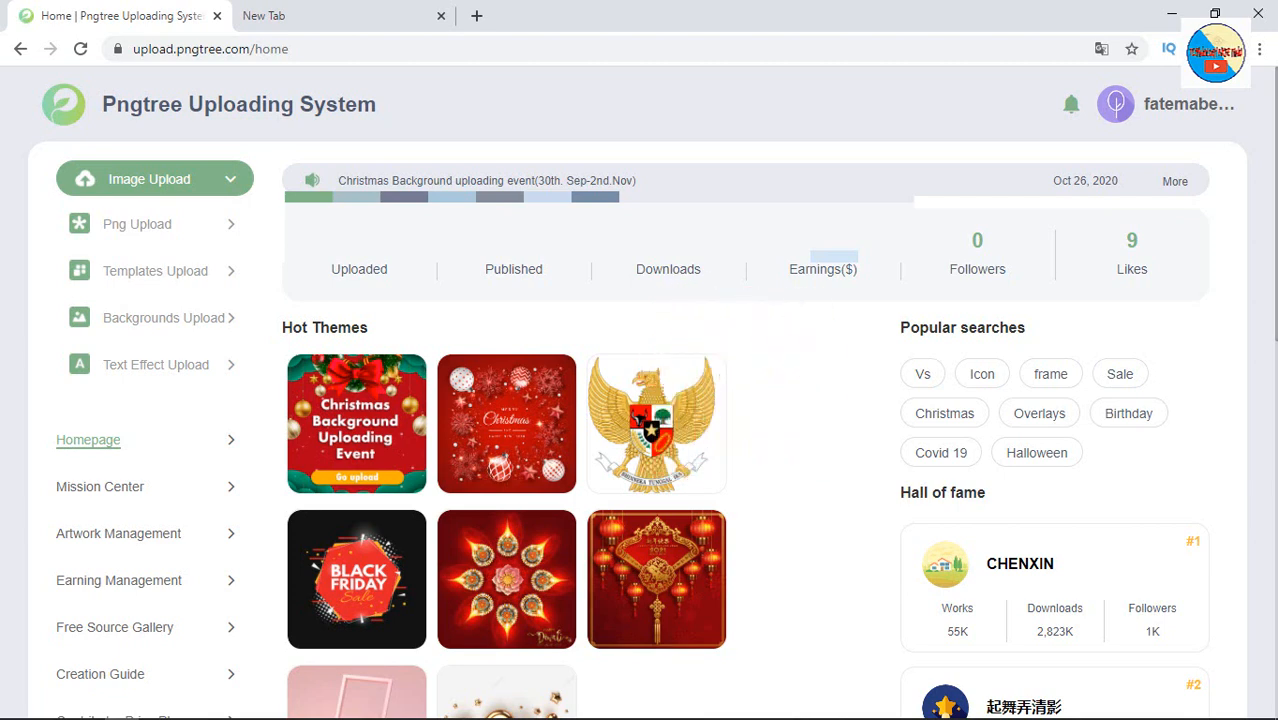
# - Check the Followers and Likes figures and the Popular searches section on the homepage
pyautogui.doubleClick(977, 242)
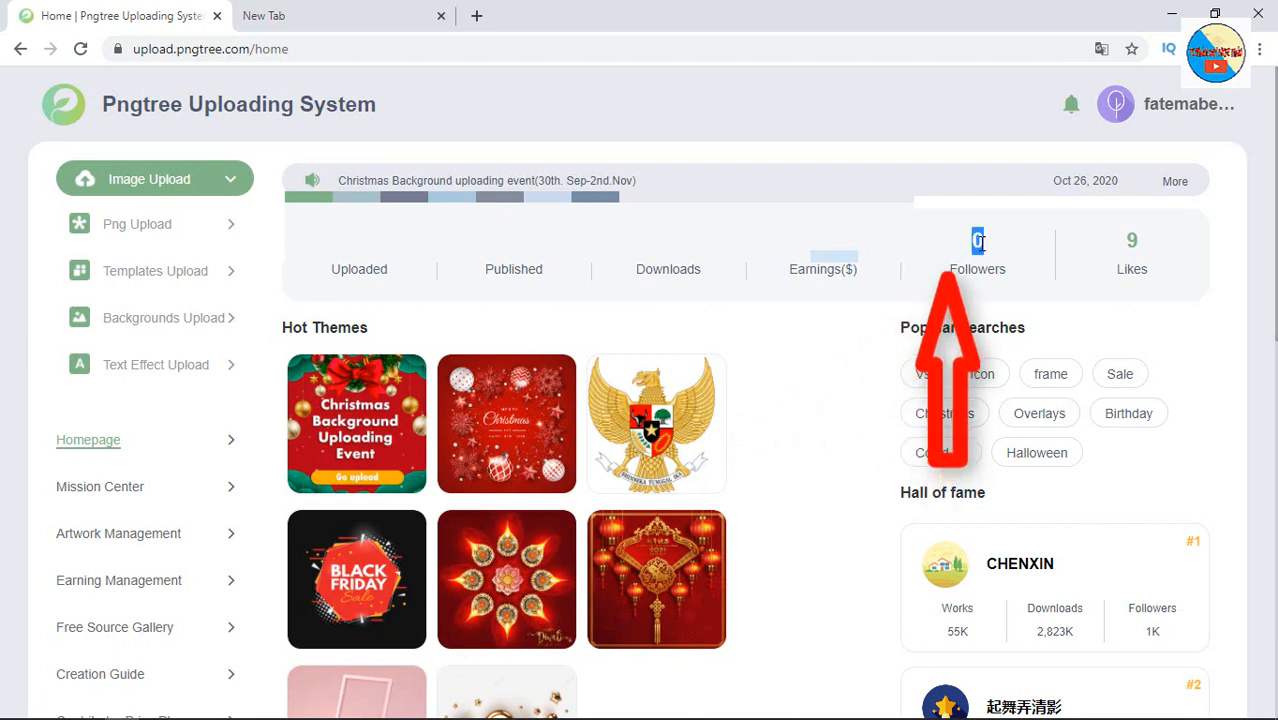
pyautogui.doubleClick(1131, 238)
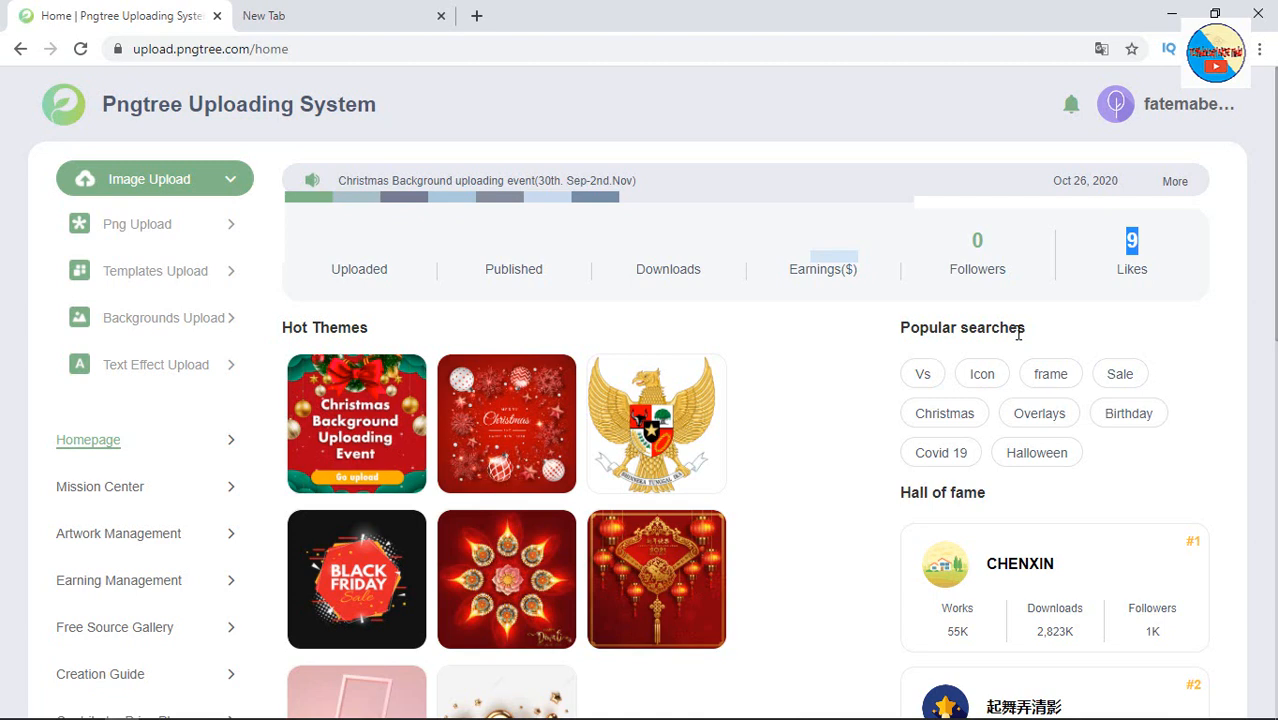
pyautogui.moveTo(902, 328); pyautogui.dragTo(1008, 330)
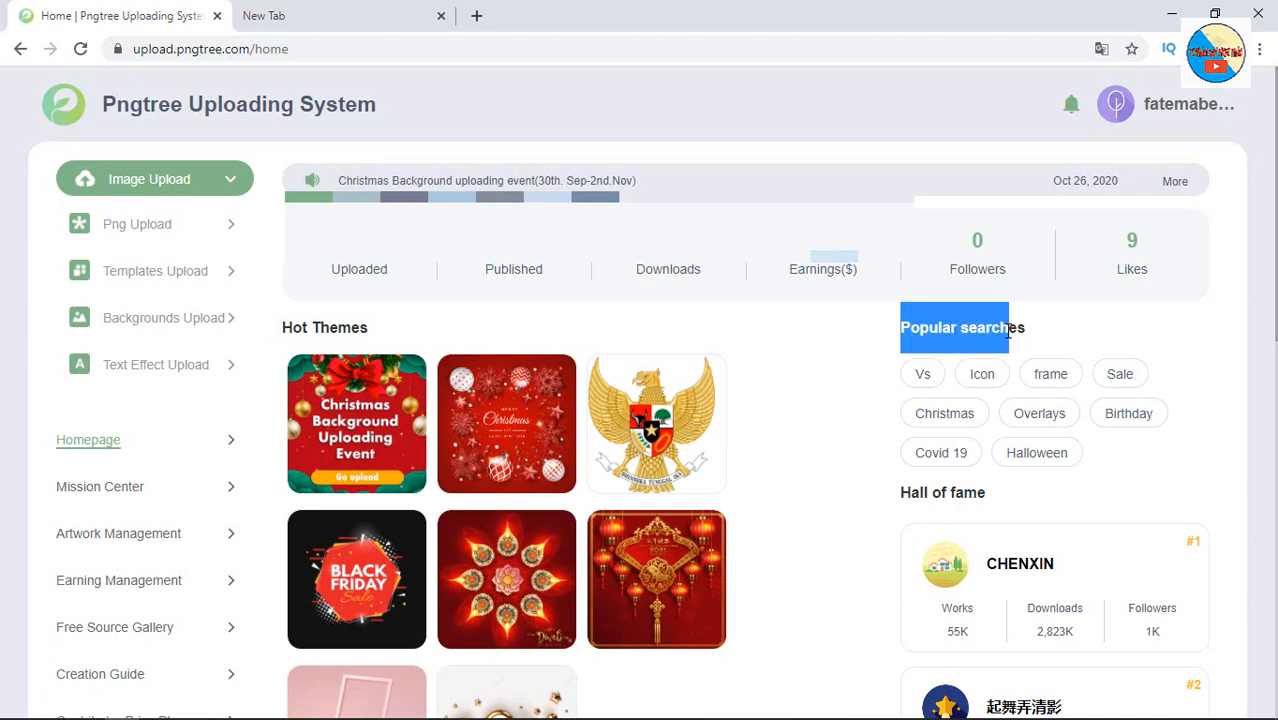
pyautogui.click(1009, 329)
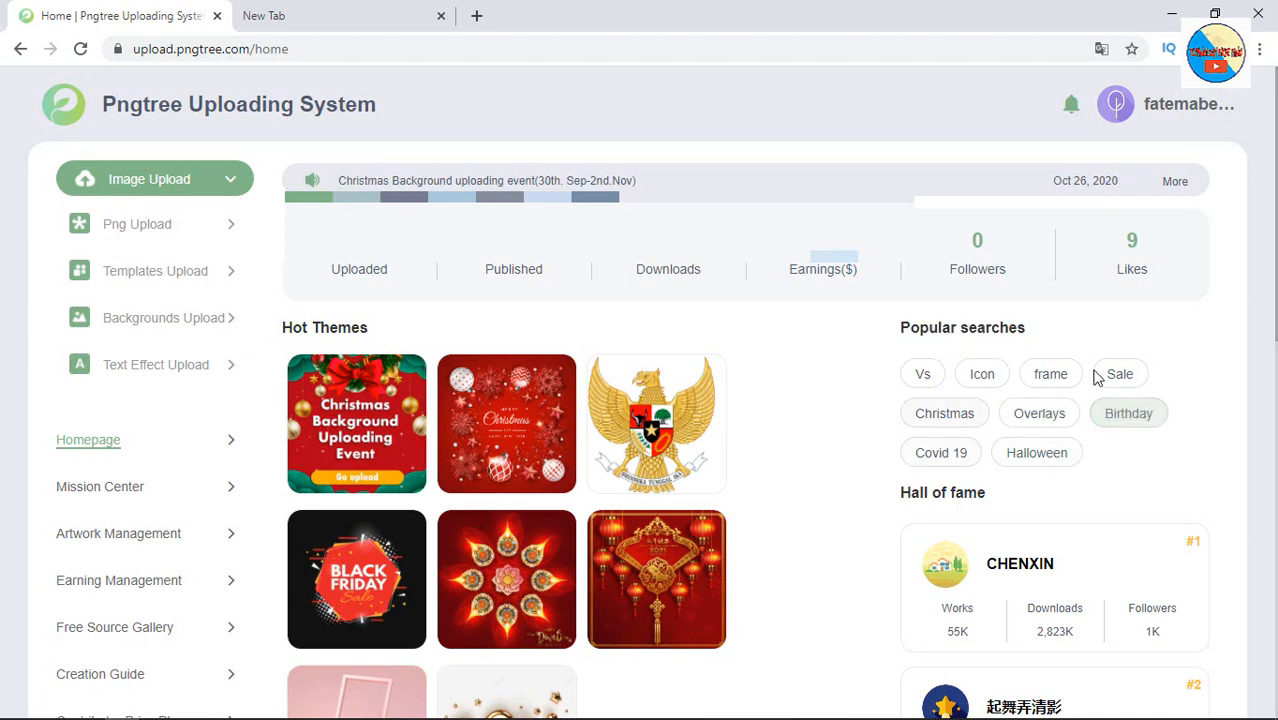
# - Look through the homepage's hot themes, hall of fame and popular artworks with their download counts
pyautogui.scroll(-1, 780, 293)
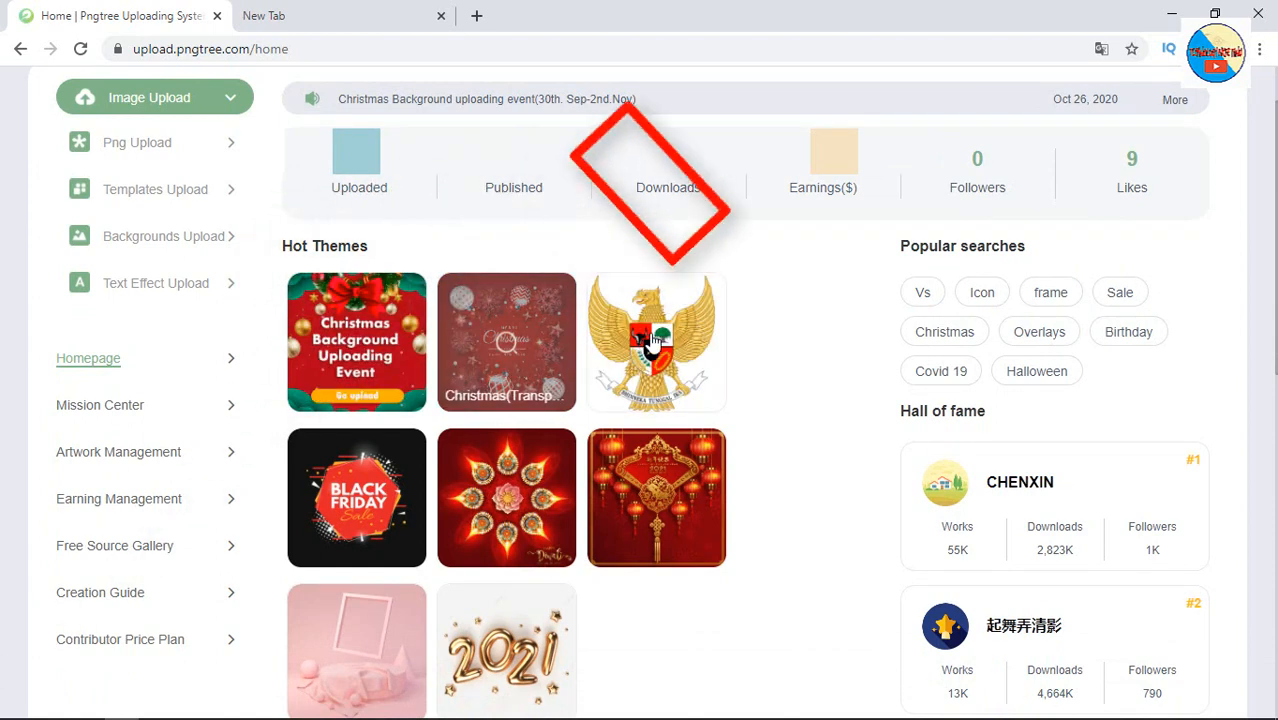
pyautogui.scroll(-5, 482, 383)
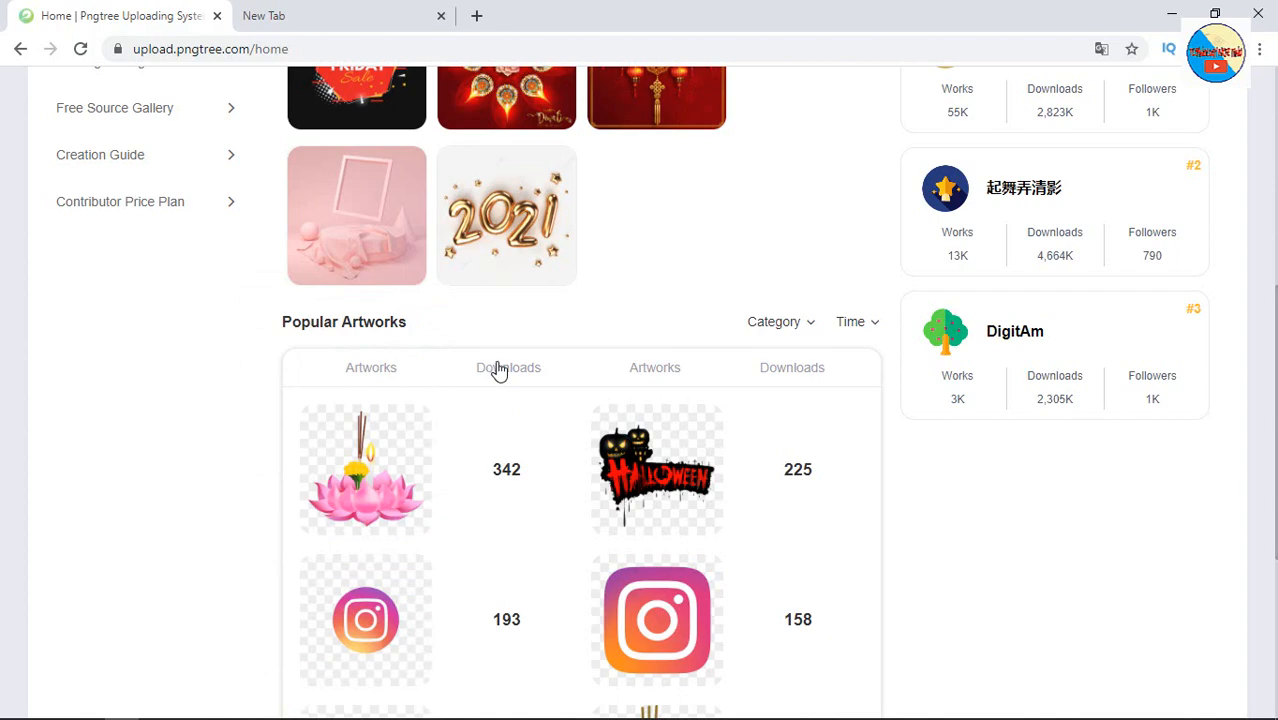
pyautogui.scroll(-5, 502, 428)
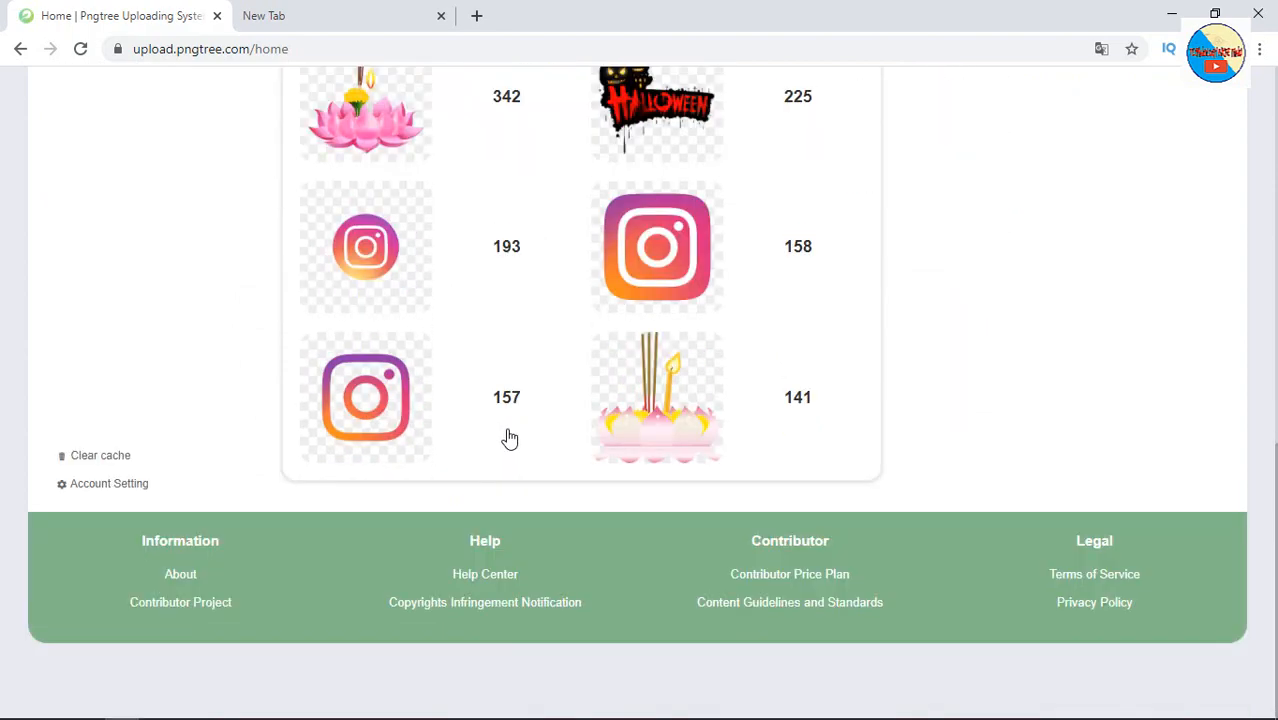
pyautogui.scroll(5, 508, 437)
pyautogui.scroll(5, 505, 430)
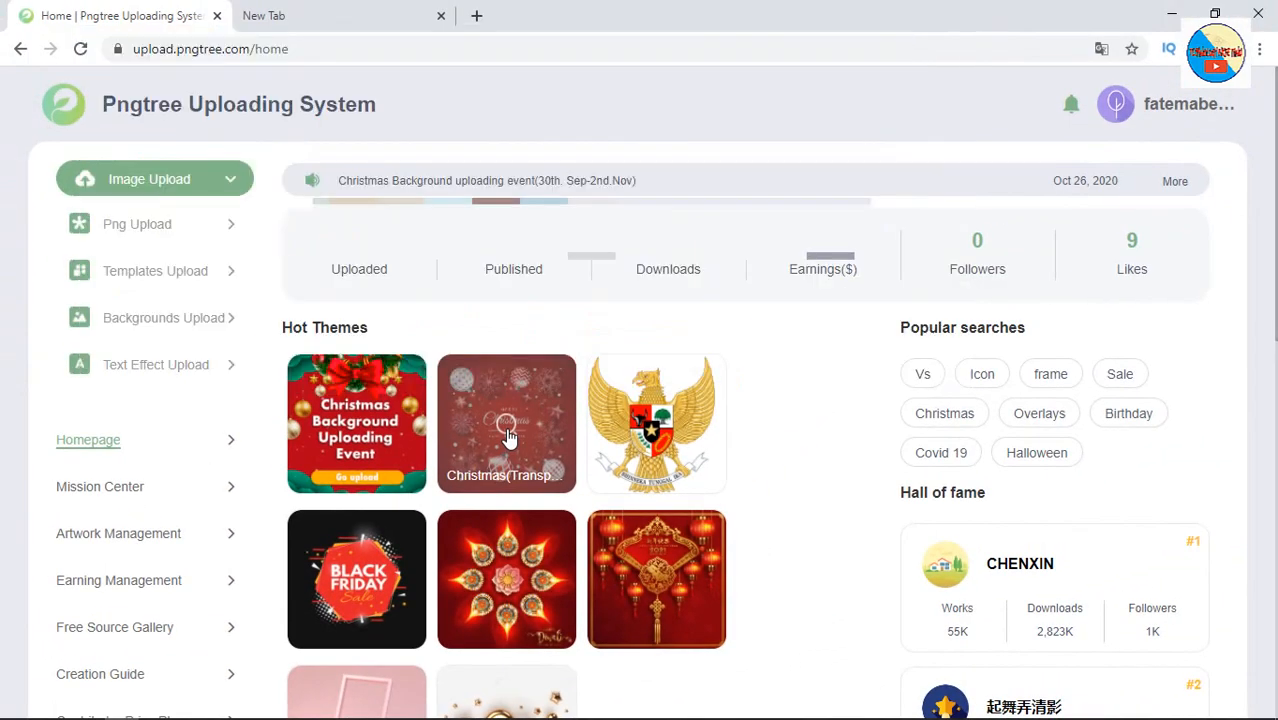
# - View the PNG upload page, return to the homepage, and open the backgrounds upload page to find its upload requirements
pyautogui.click(138, 225)
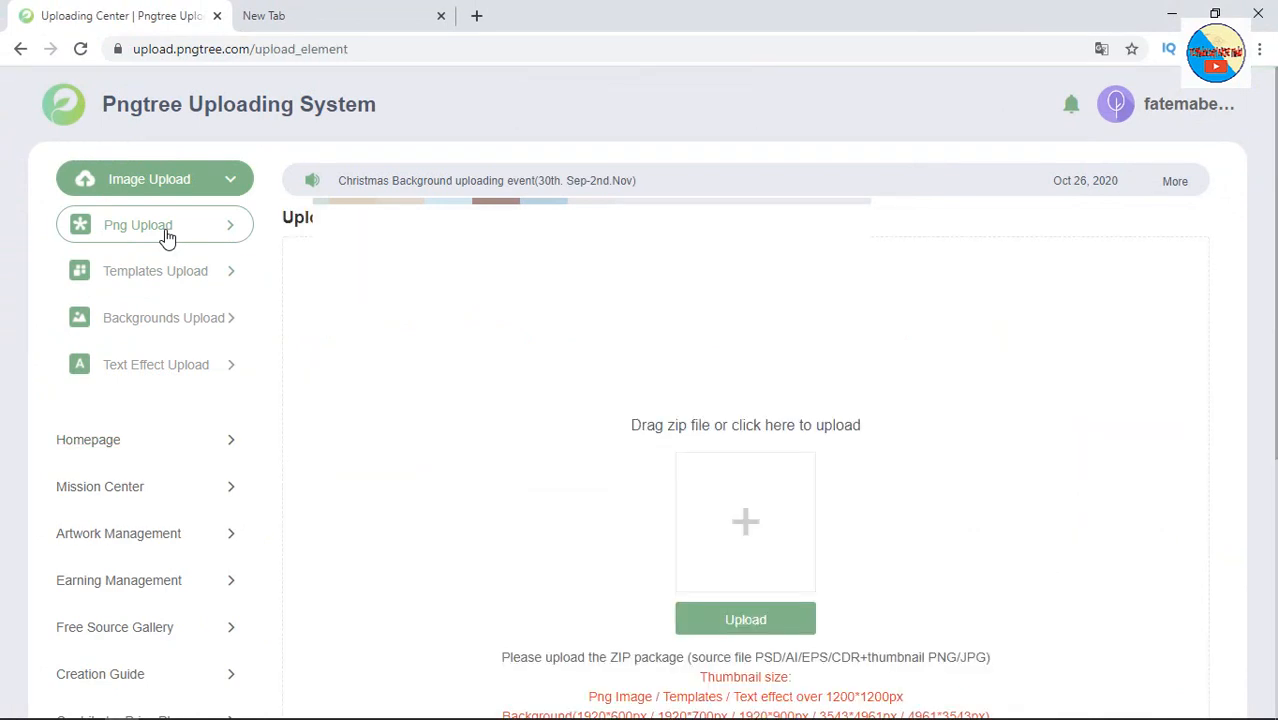
pyautogui.click(152, 434)
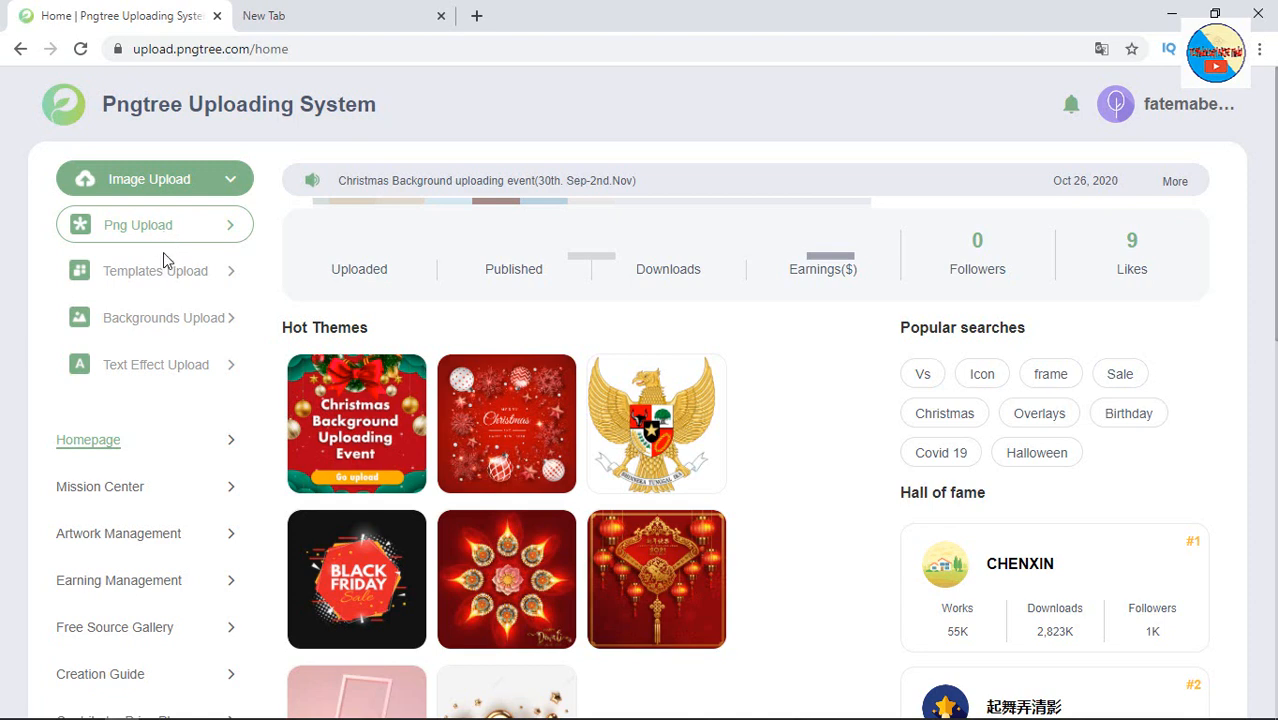
pyautogui.click(183, 331)
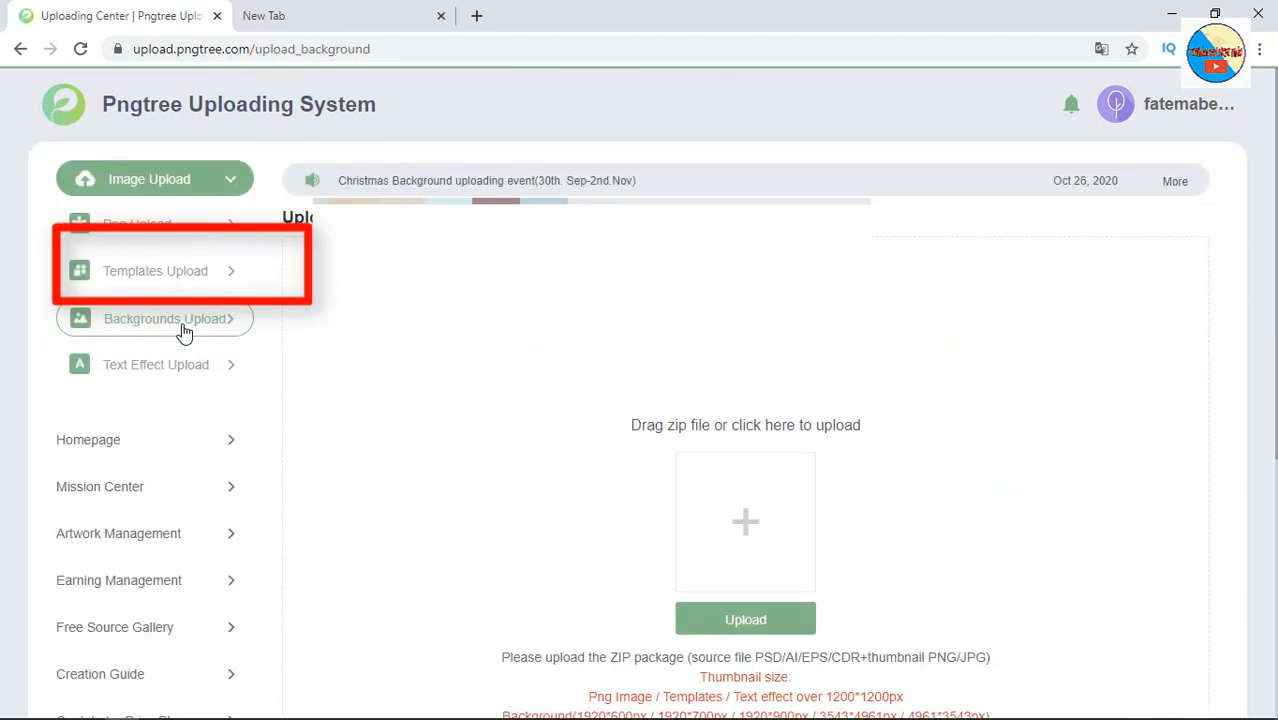
pyautogui.scroll(-5, 543, 380)
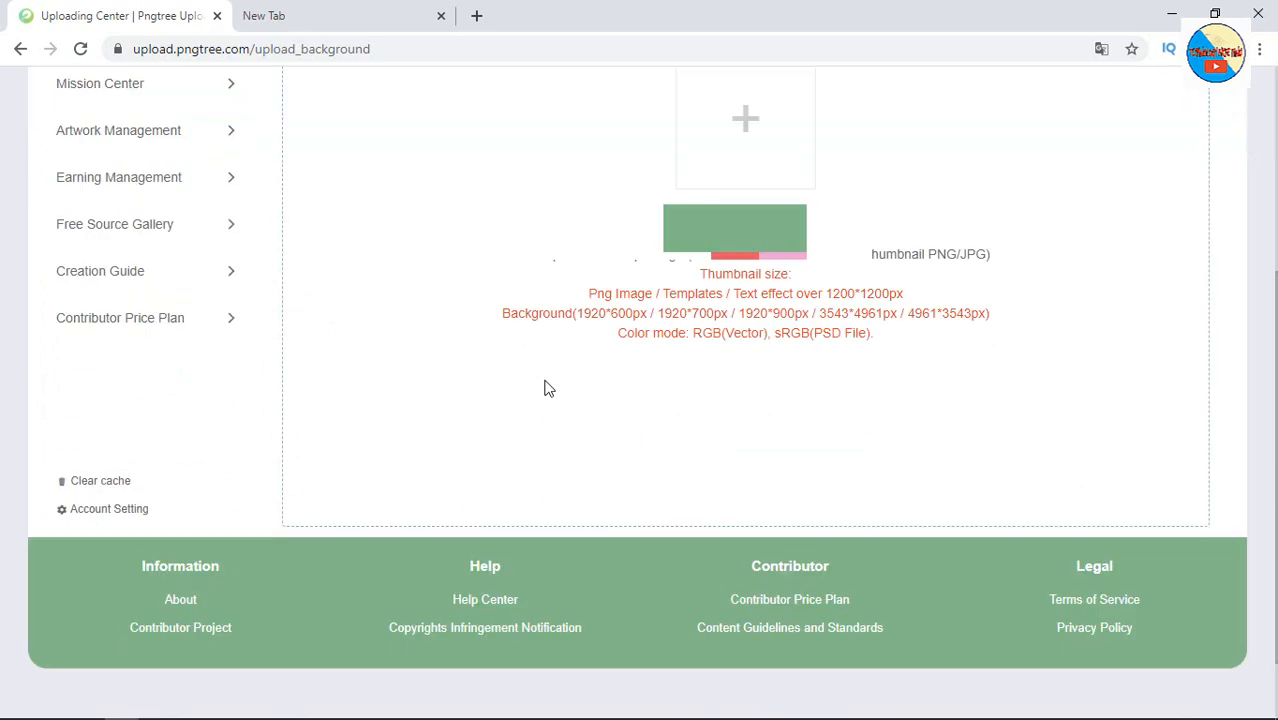
pyautogui.scroll(3, 1267, 251)
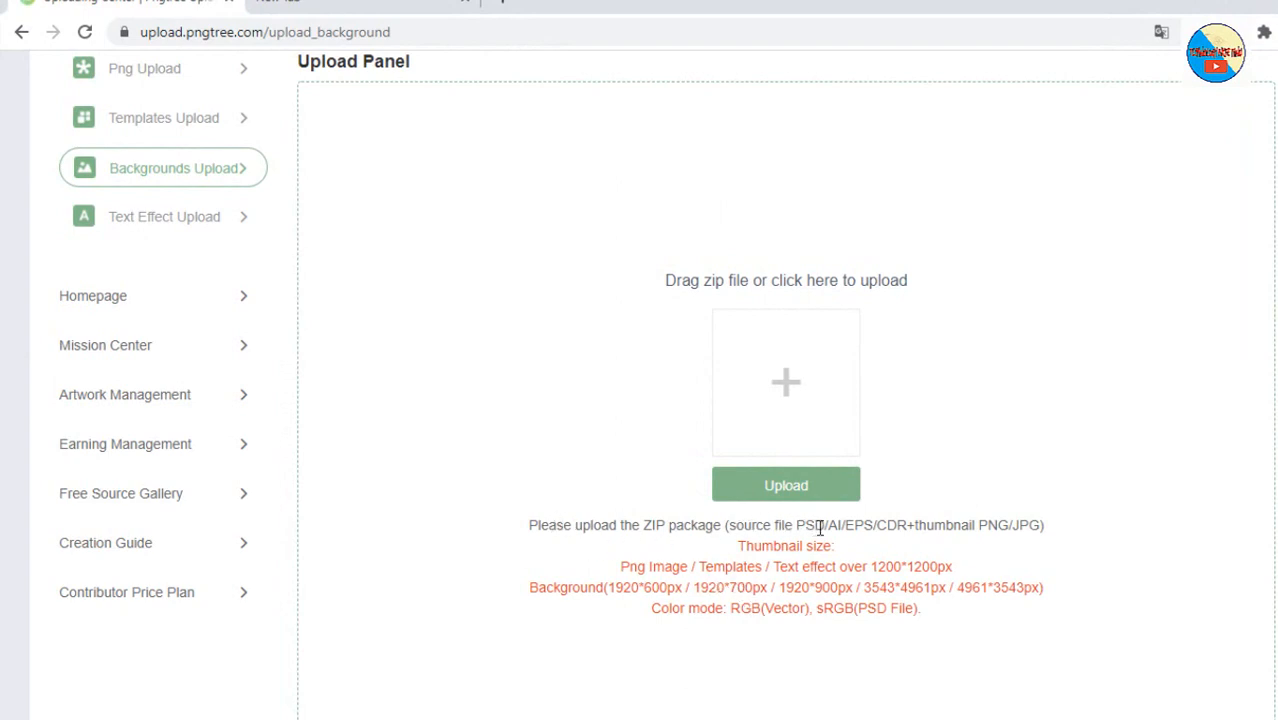
# - Examine the upload panel's ZIP package, source file format and thumbnail size requirements
pyautogui.moveTo(829, 525); pyautogui.dragTo(890, 527)
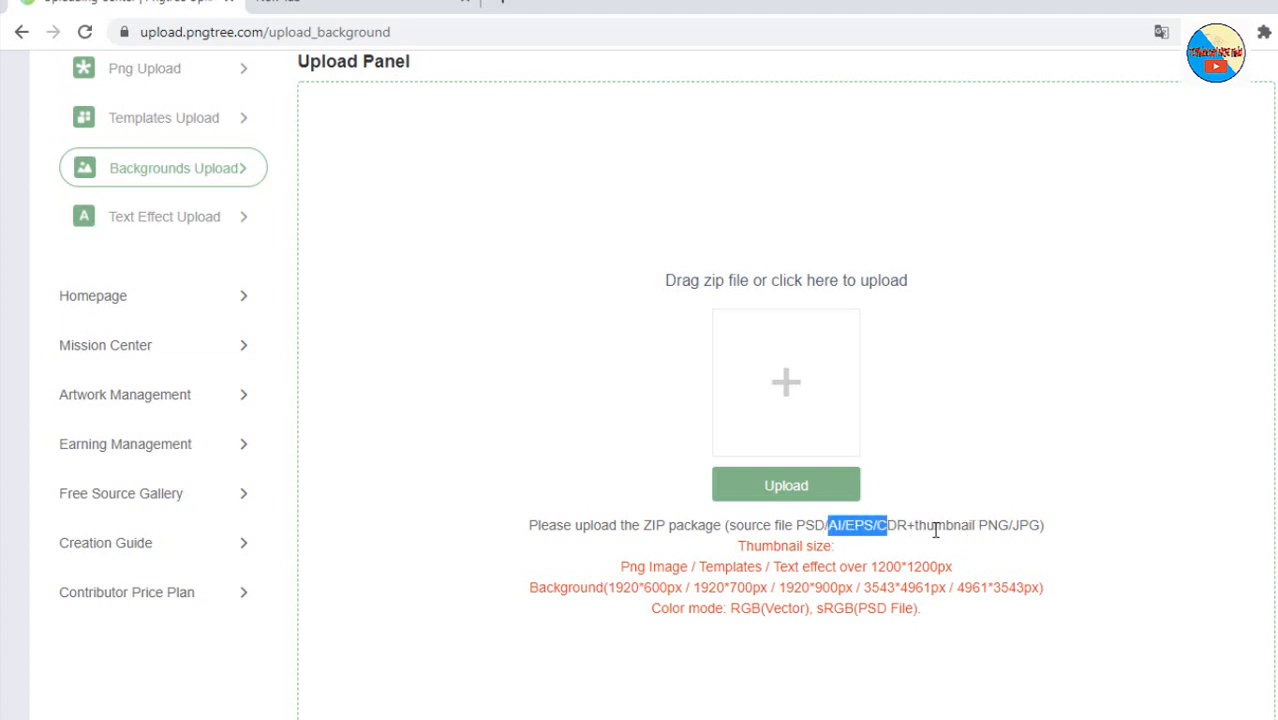
pyautogui.moveTo(980, 526); pyautogui.dragTo(1020, 526)
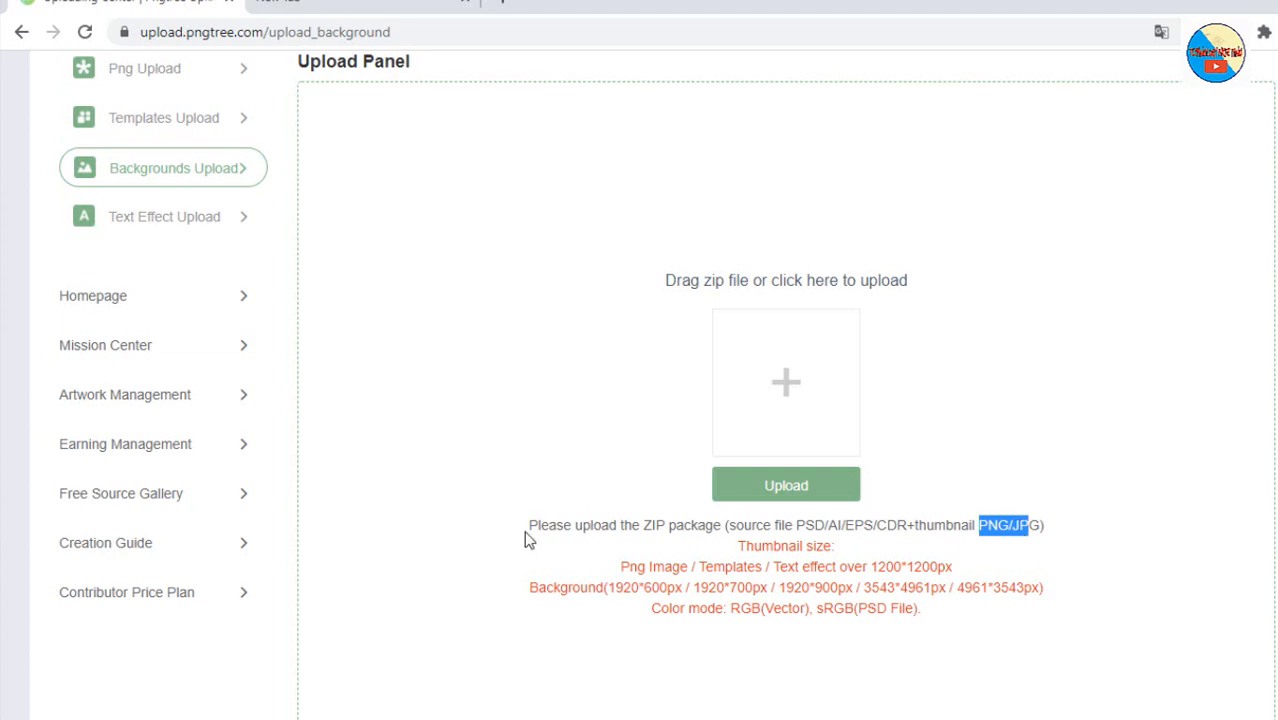
pyautogui.moveTo(538, 526); pyautogui.dragTo(693, 530)
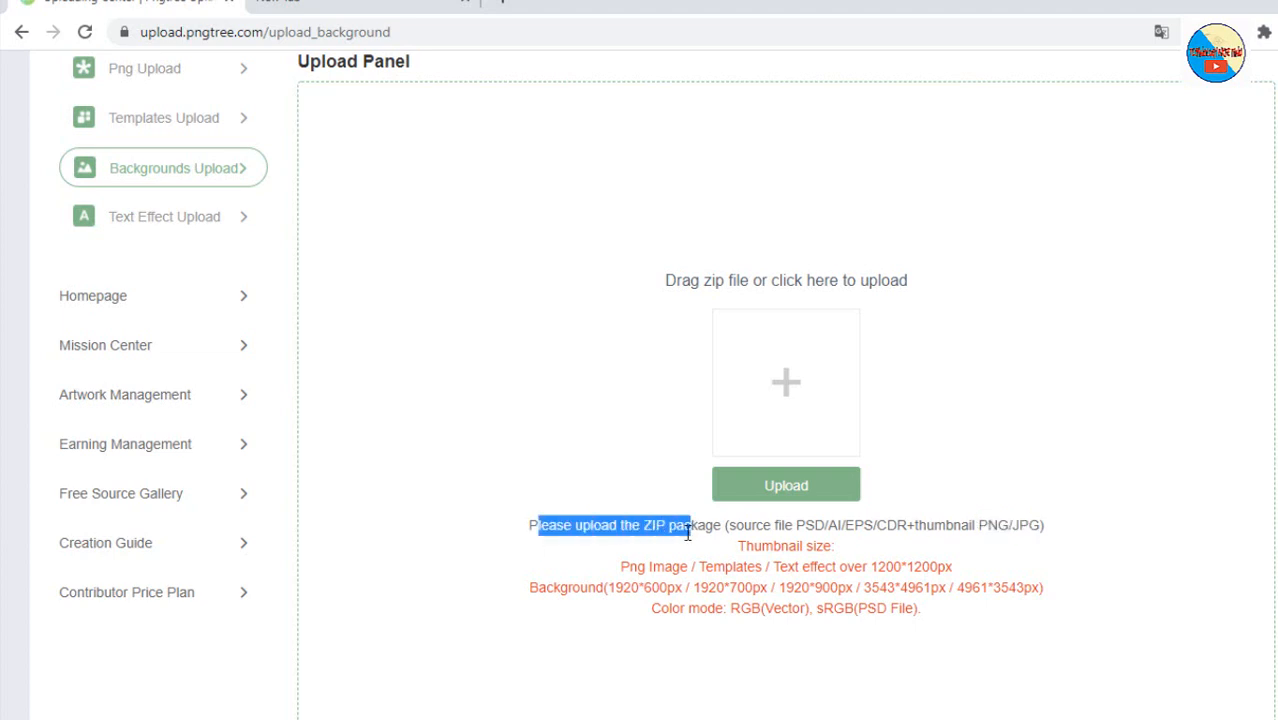
pyautogui.moveTo(553, 577); pyautogui.dragTo(772, 592)
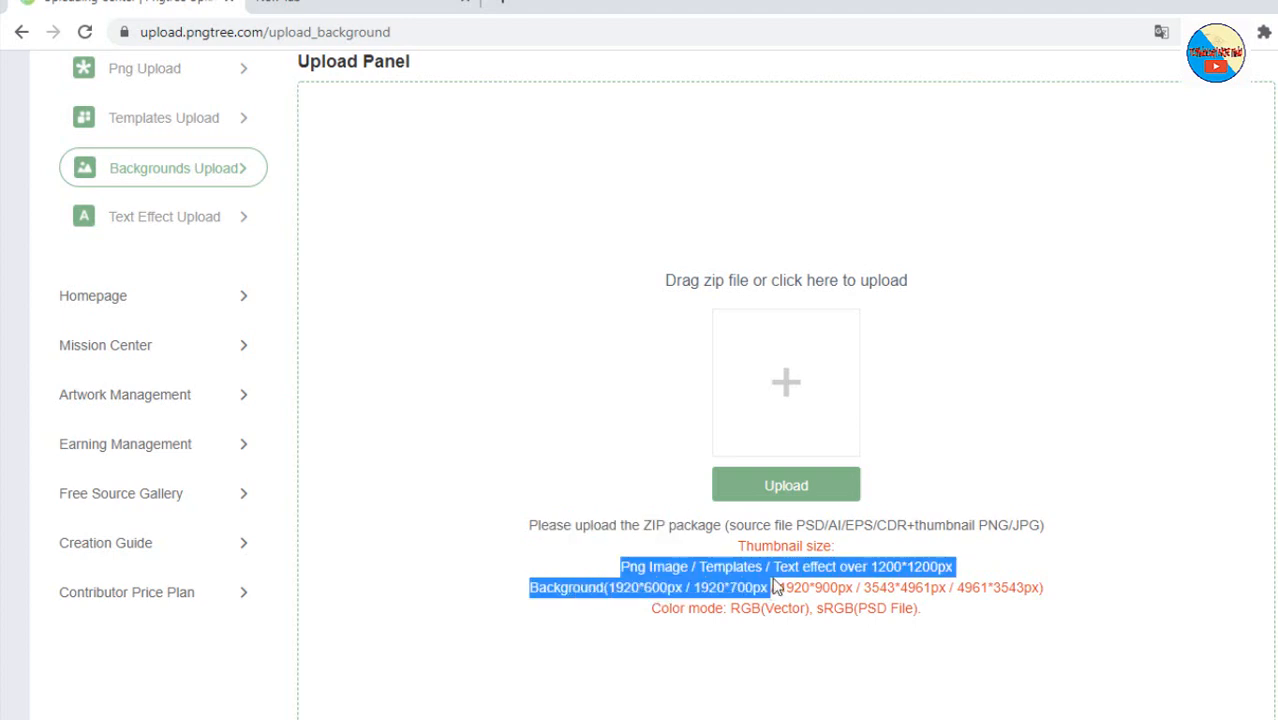
pyautogui.click(775, 588)
pyautogui.scroll(2, 736, 579)
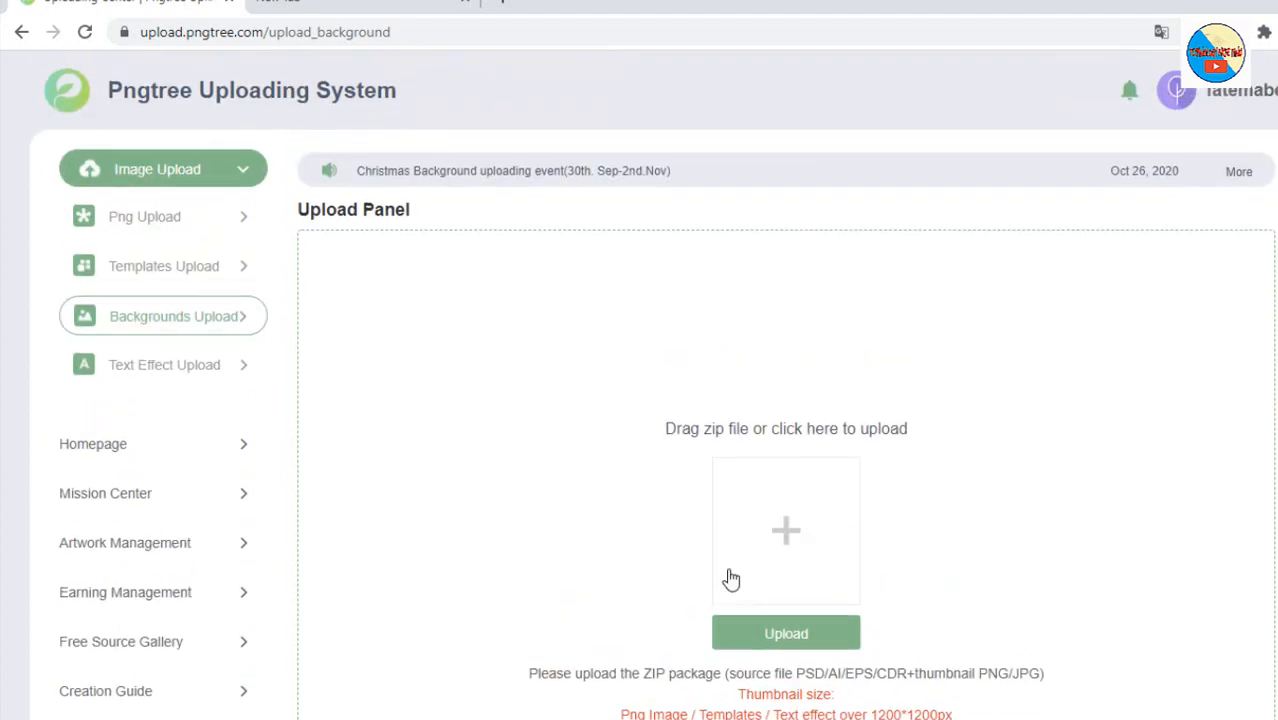
# - Open Artwork Management and filter the PNG images by Published status
pyautogui.click(195, 548)
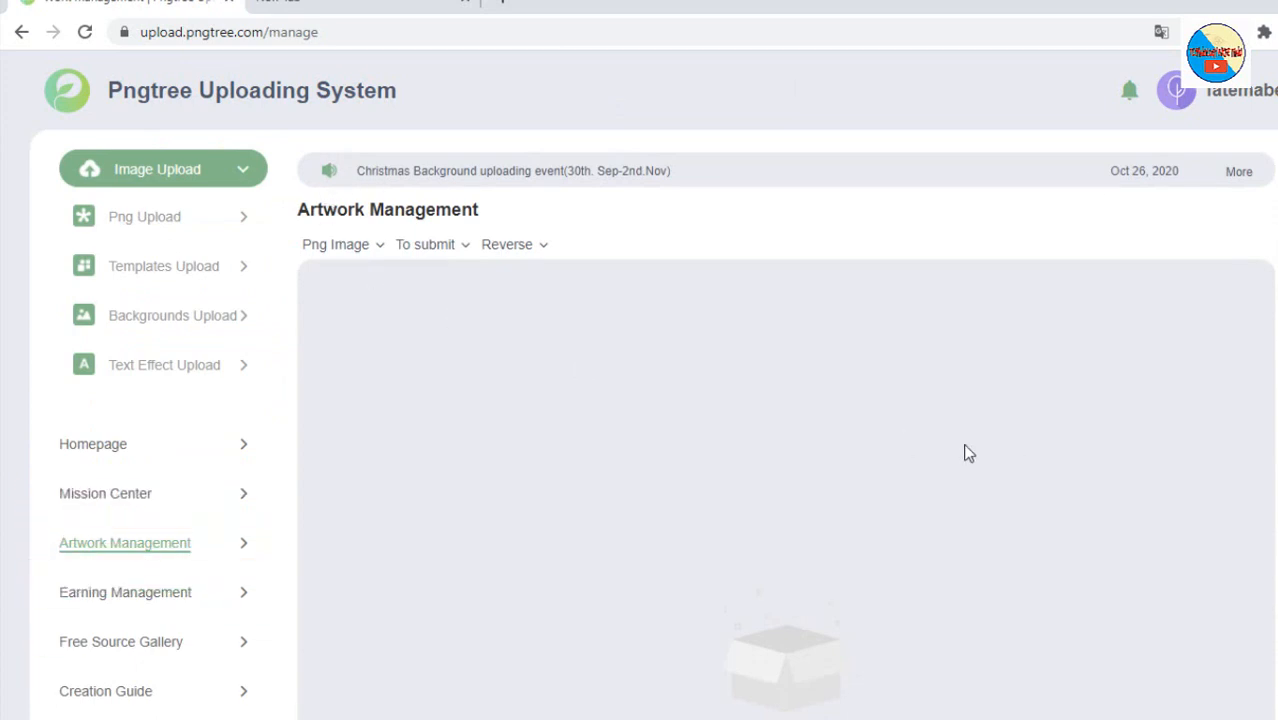
pyautogui.scroll(-5, 763, 451)
pyautogui.scroll(5, 751, 451)
pyautogui.click(364, 250)
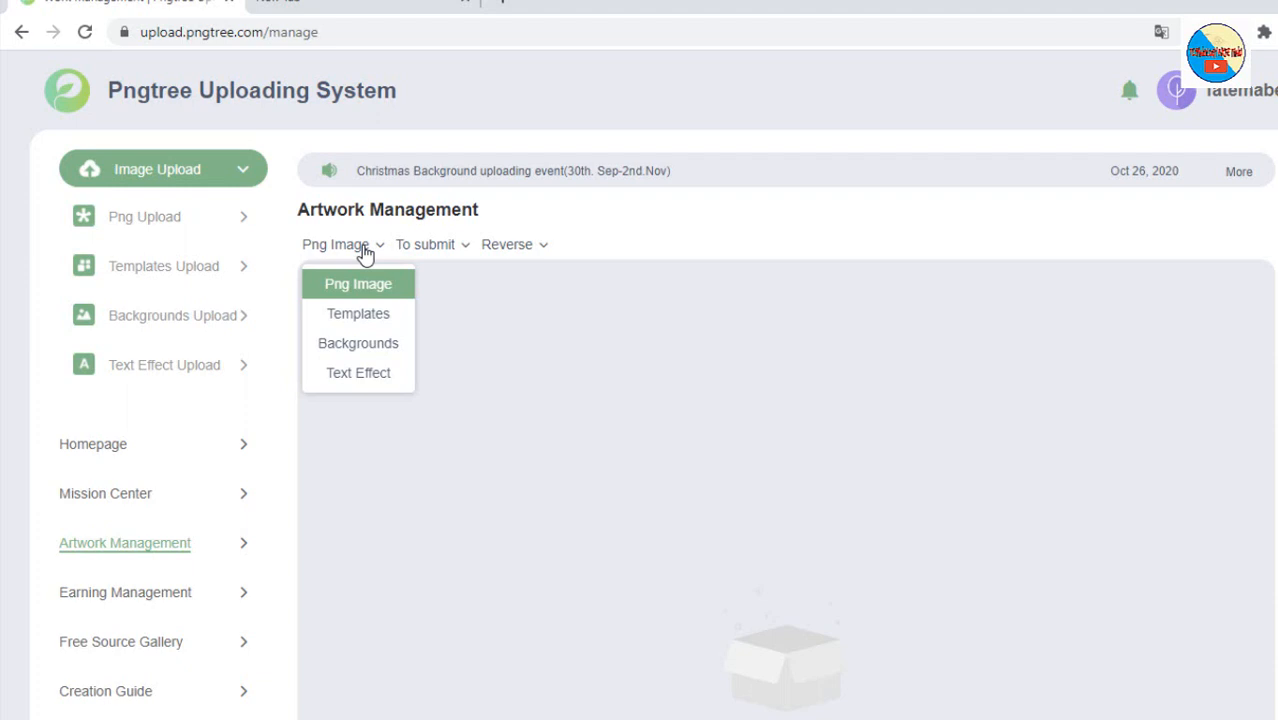
pyautogui.moveTo(434, 254)
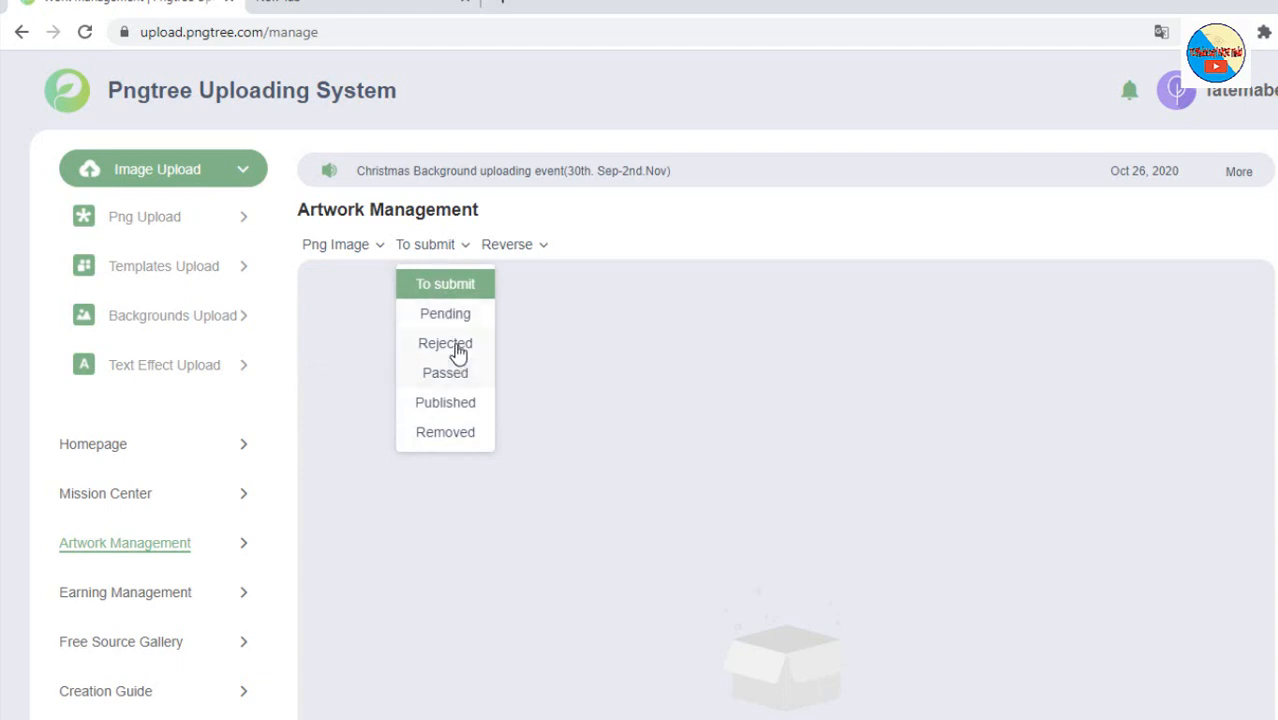
pyautogui.click(445, 402)
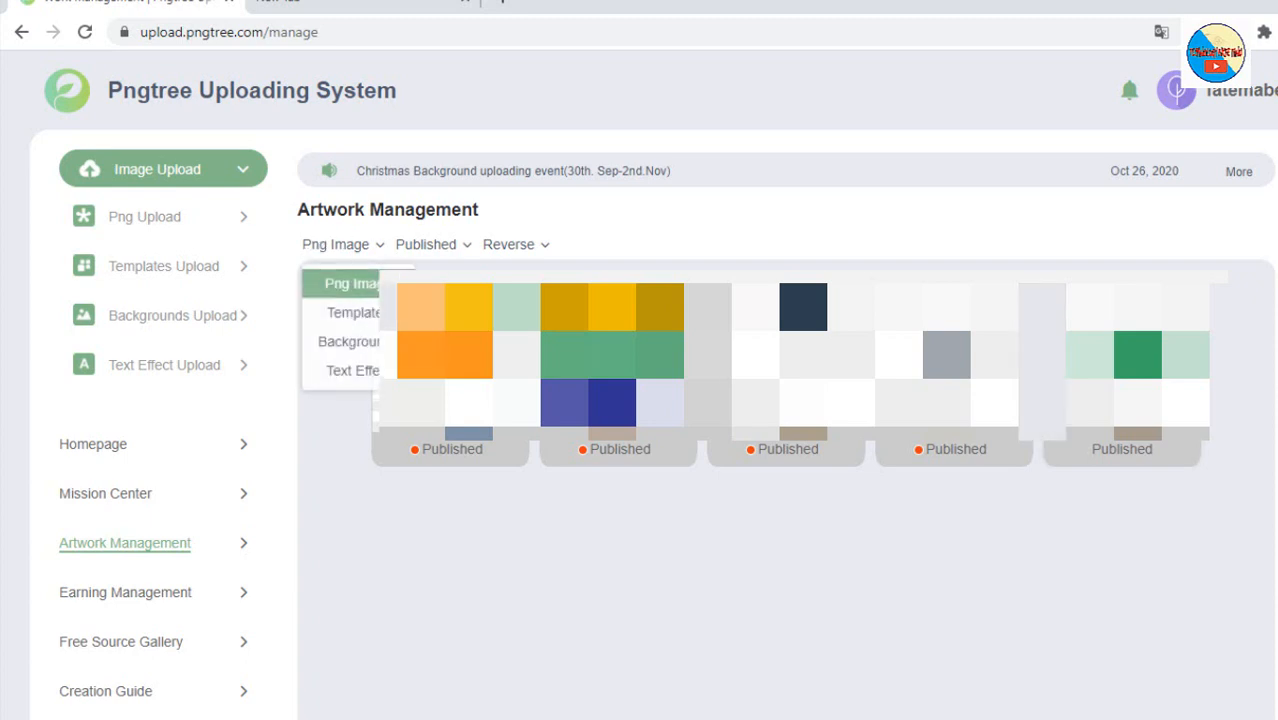
# - View the work details of the last published PNG image and close them
pyautogui.click(1128, 360)
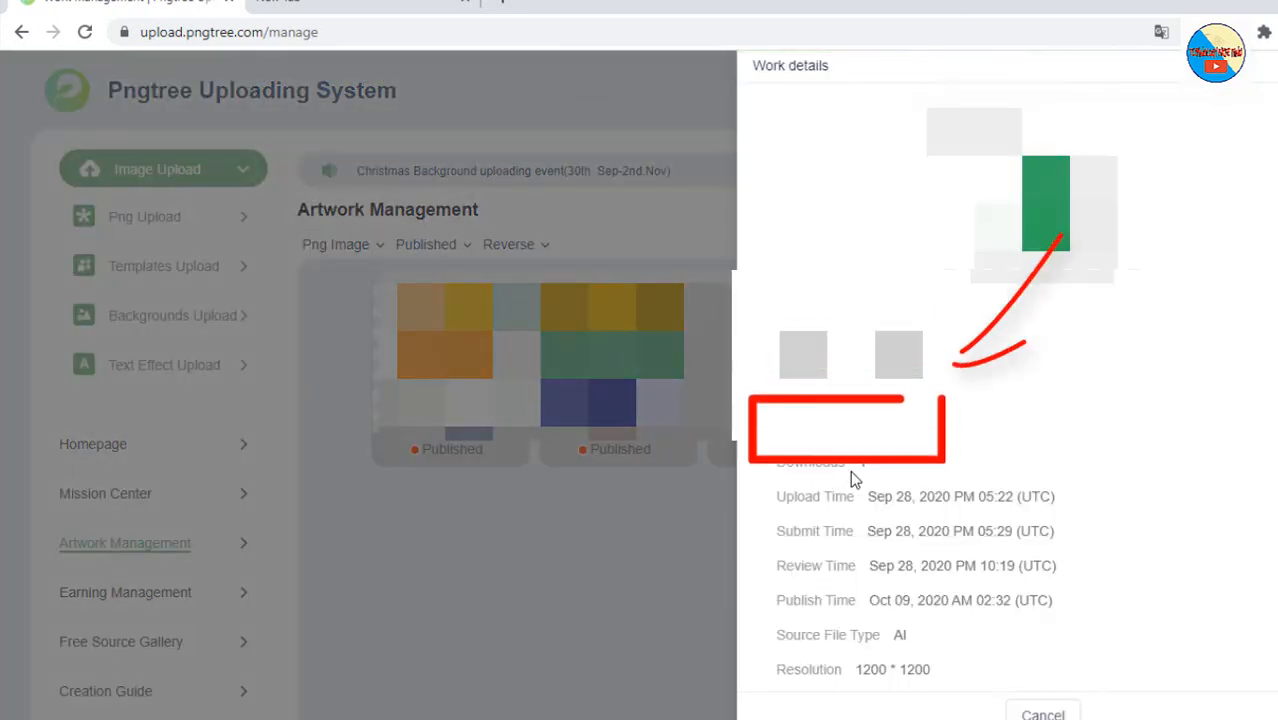
pyautogui.click(1042, 713)
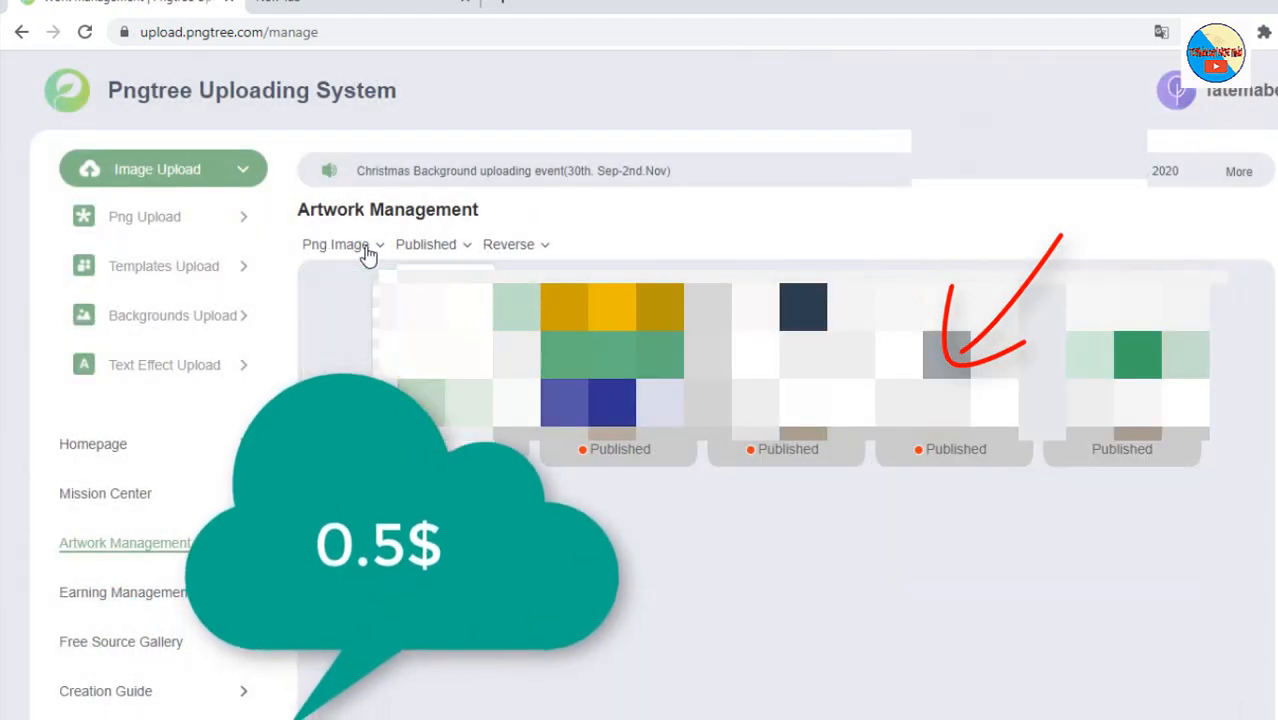
# - View the published artworks filtered by Templates, by Backgrounds, and by Templates again
pyautogui.moveTo(368, 252)
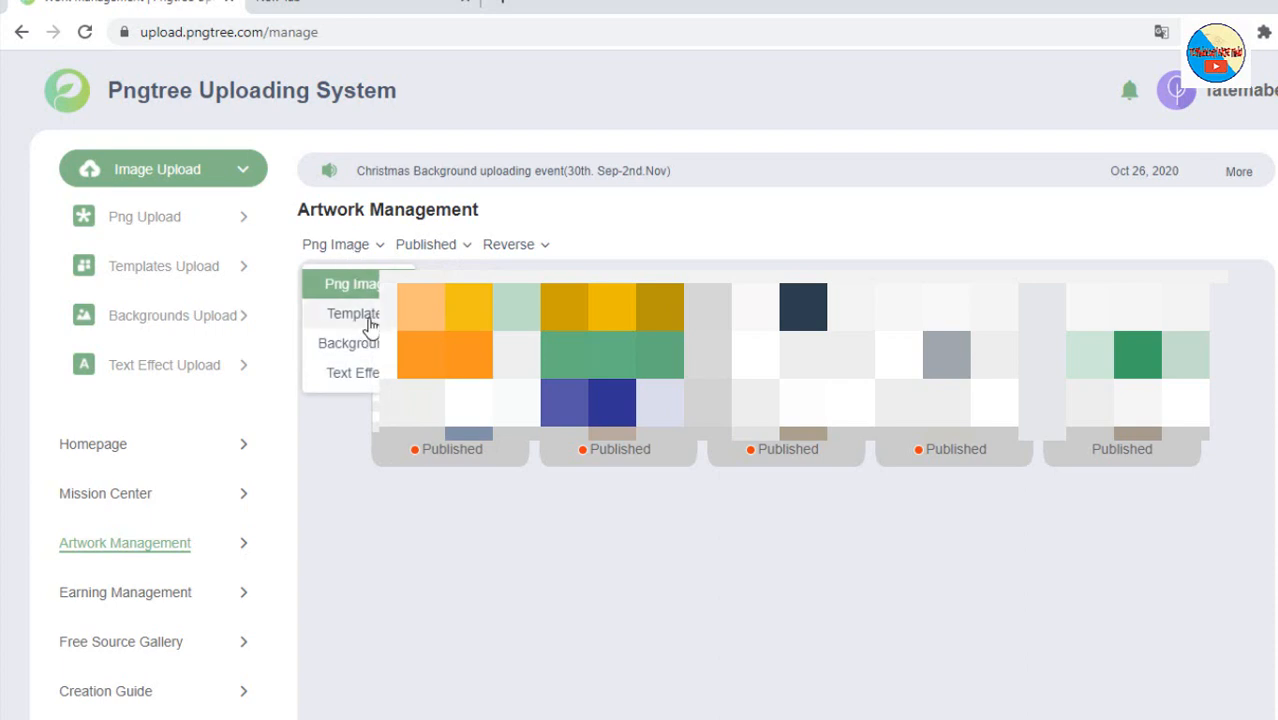
pyautogui.click(370, 324)
pyautogui.moveTo(358, 252)
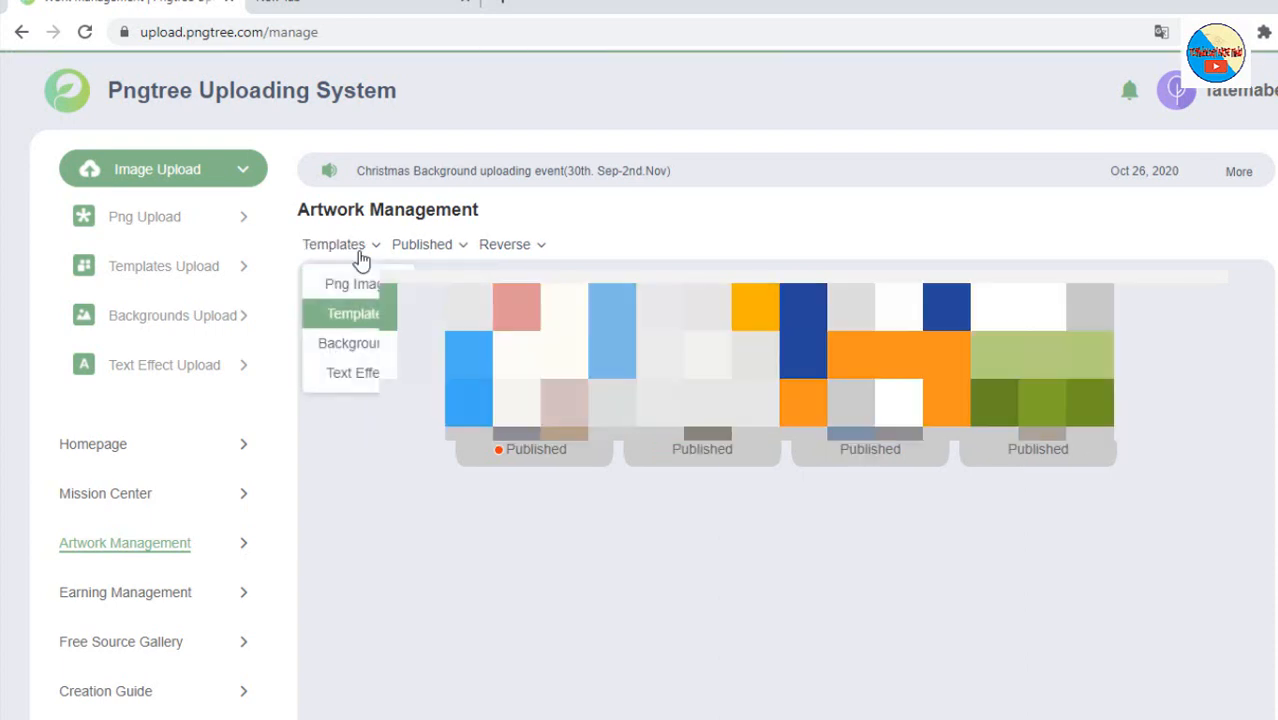
pyautogui.click(360, 345)
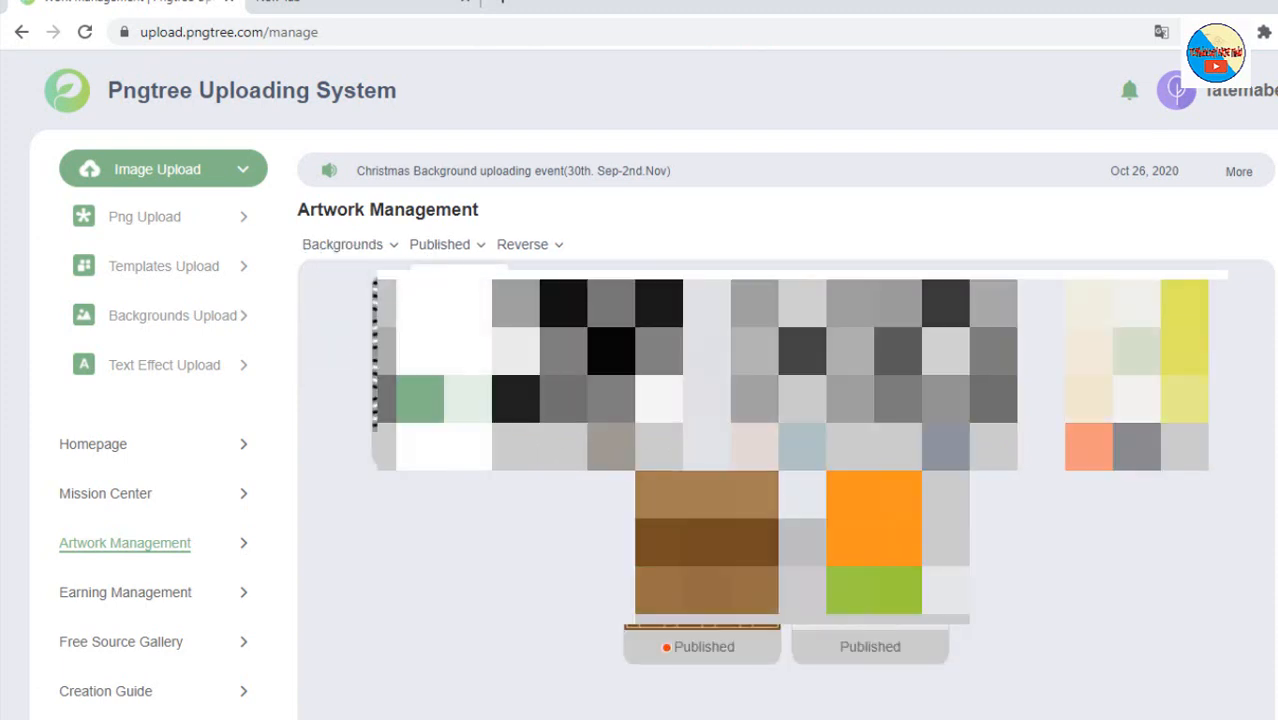
pyautogui.moveTo(385, 252)
pyautogui.click(352, 313)
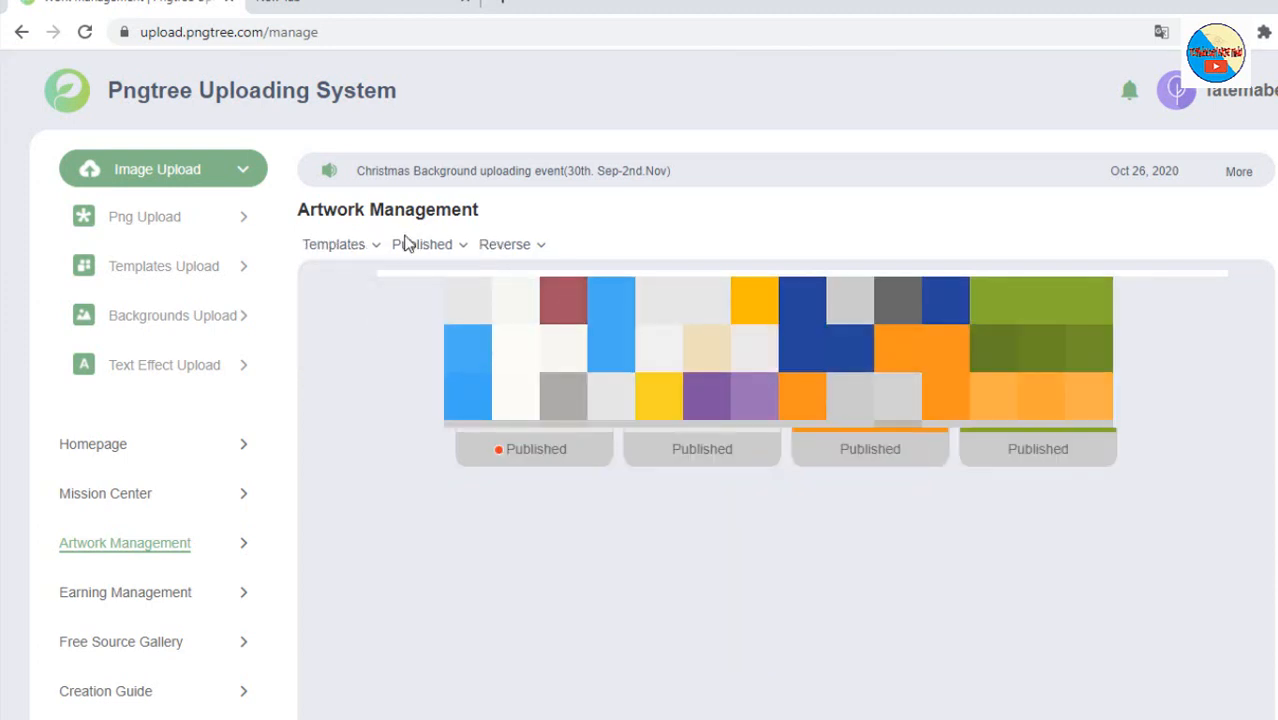
pyautogui.moveTo(446, 257)
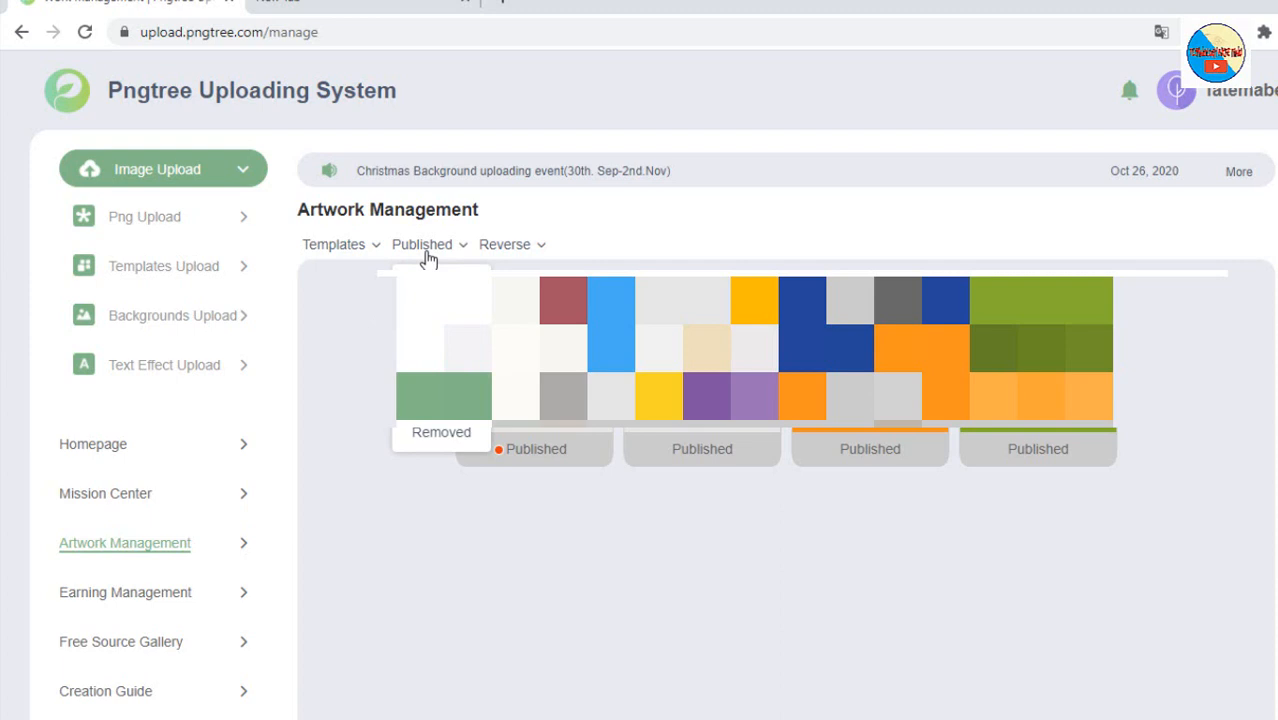
pyautogui.moveTo(378, 258)
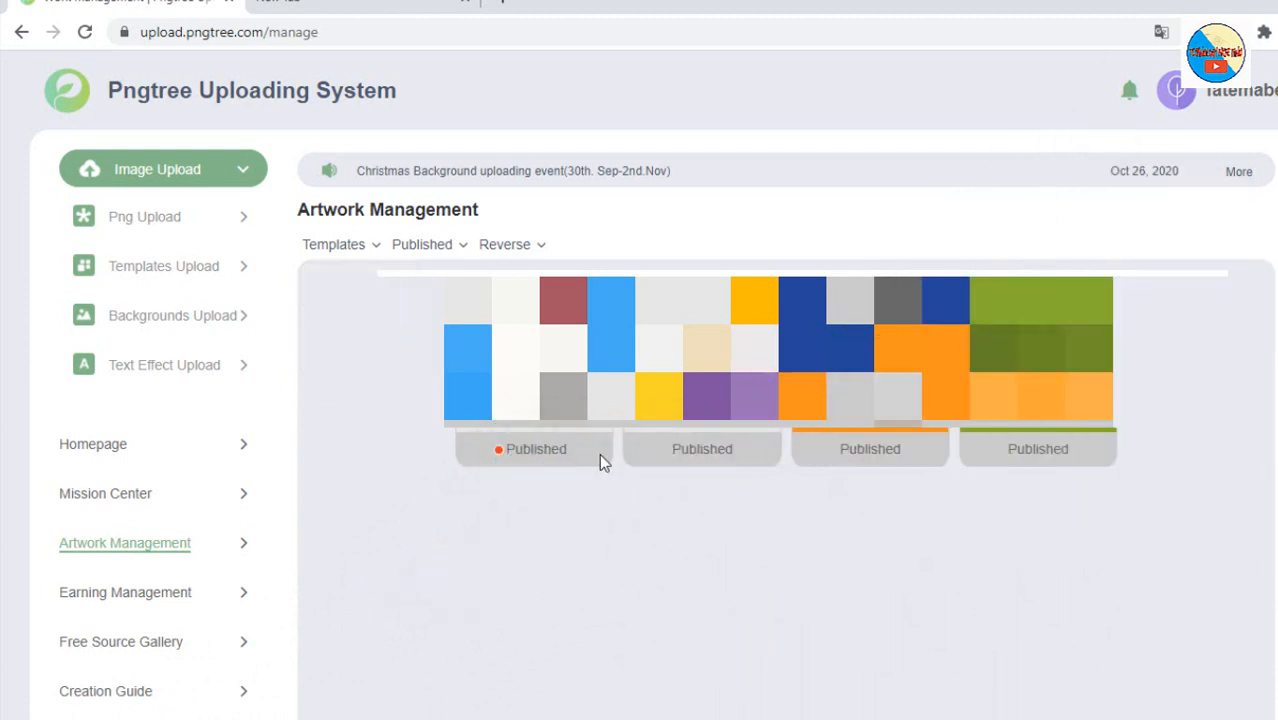
# - Review the earnings line chart in Earning Management and return to the homepage
pyautogui.click(172, 597)
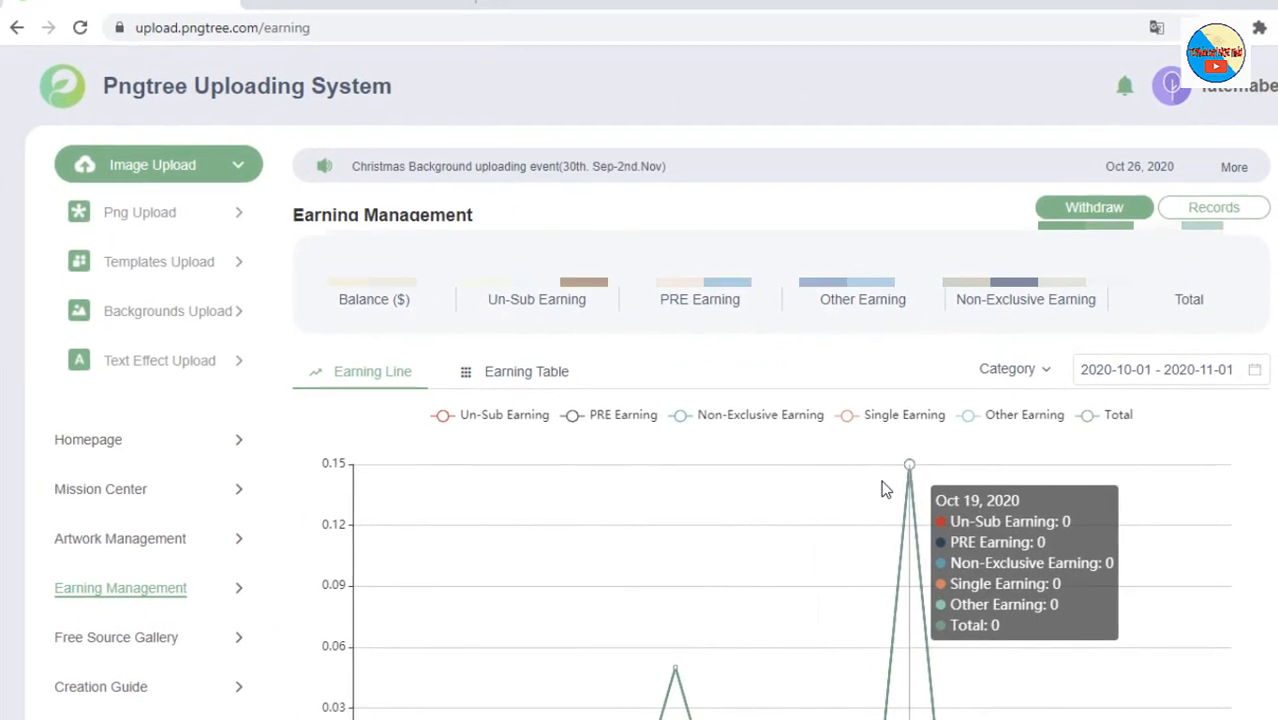
pyautogui.scroll(-5, 841, 467)
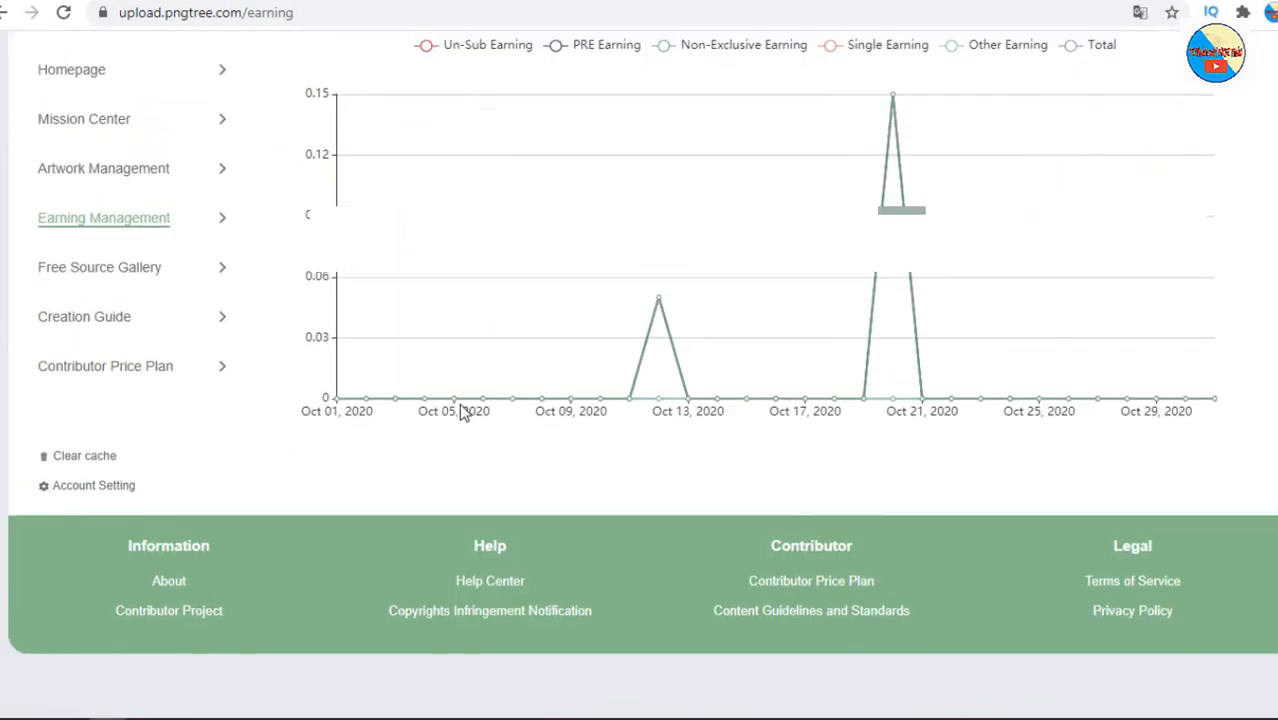
pyautogui.scroll(5, 456, 329)
pyautogui.click(140, 440)
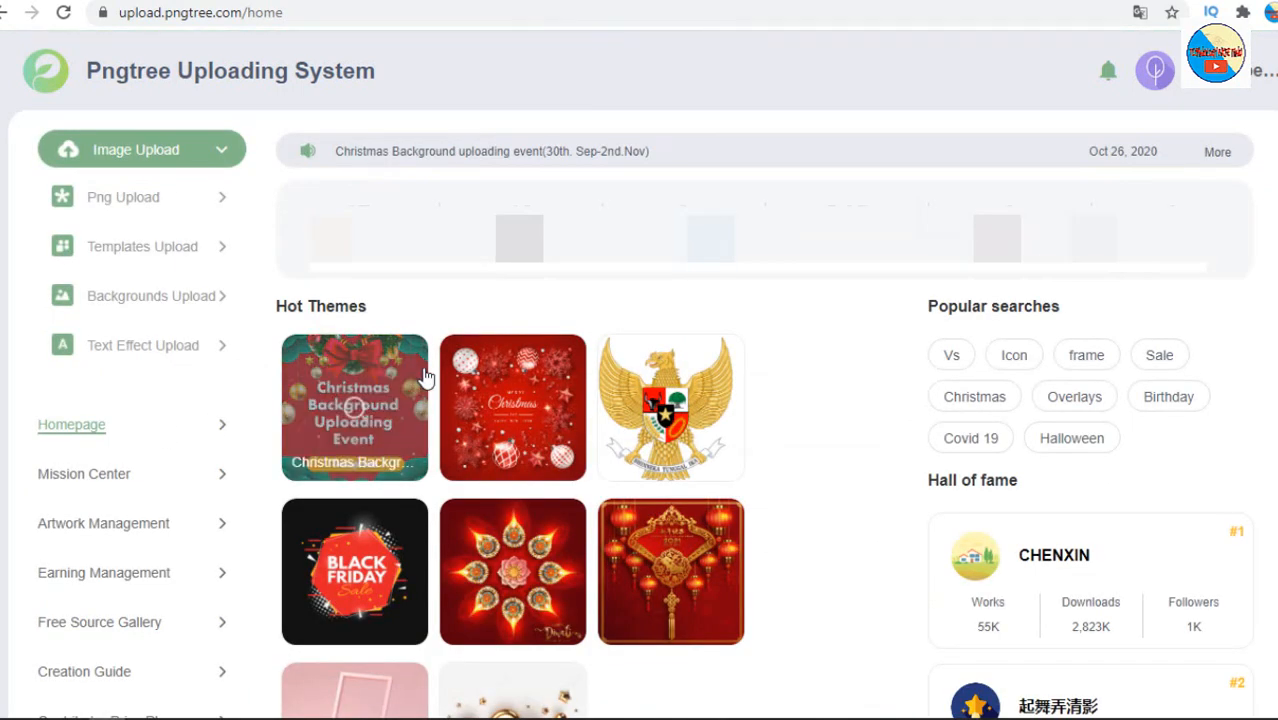
# - Switch to Adobe Illustrator, start a new document and expand its advanced settings
pyautogui.moveTo(135, 678)
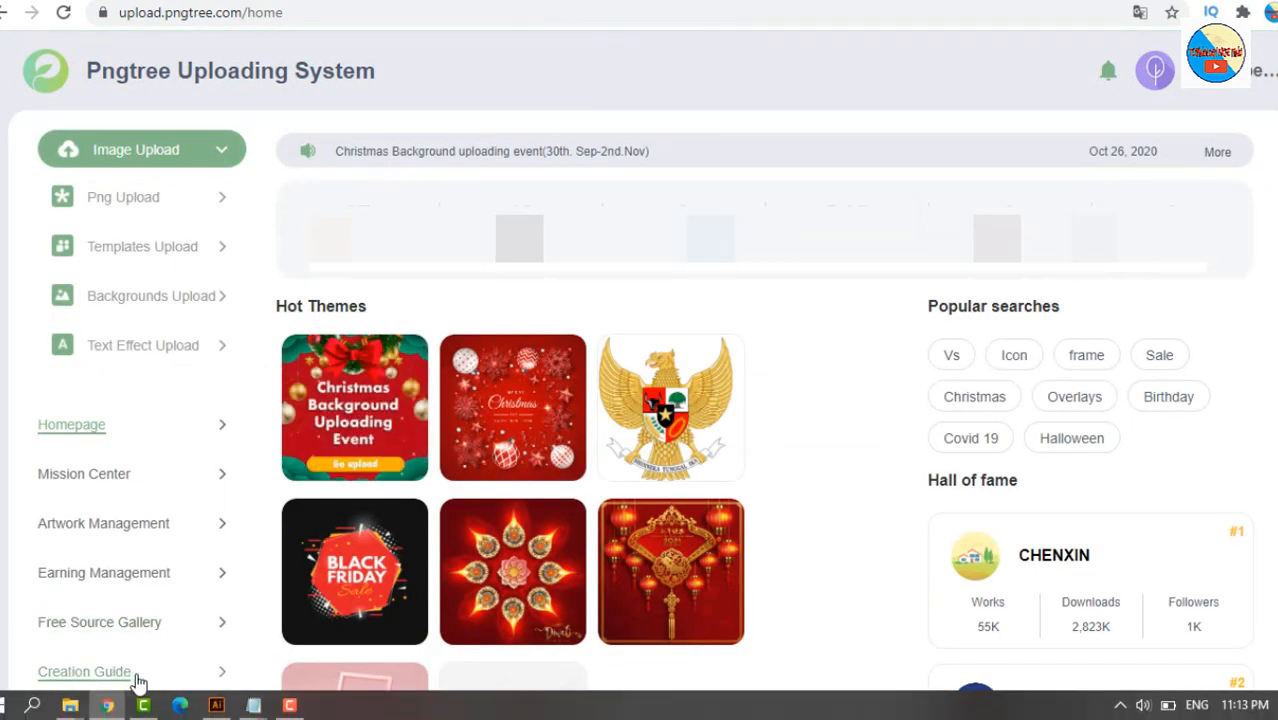
pyautogui.moveTo(226, 708)
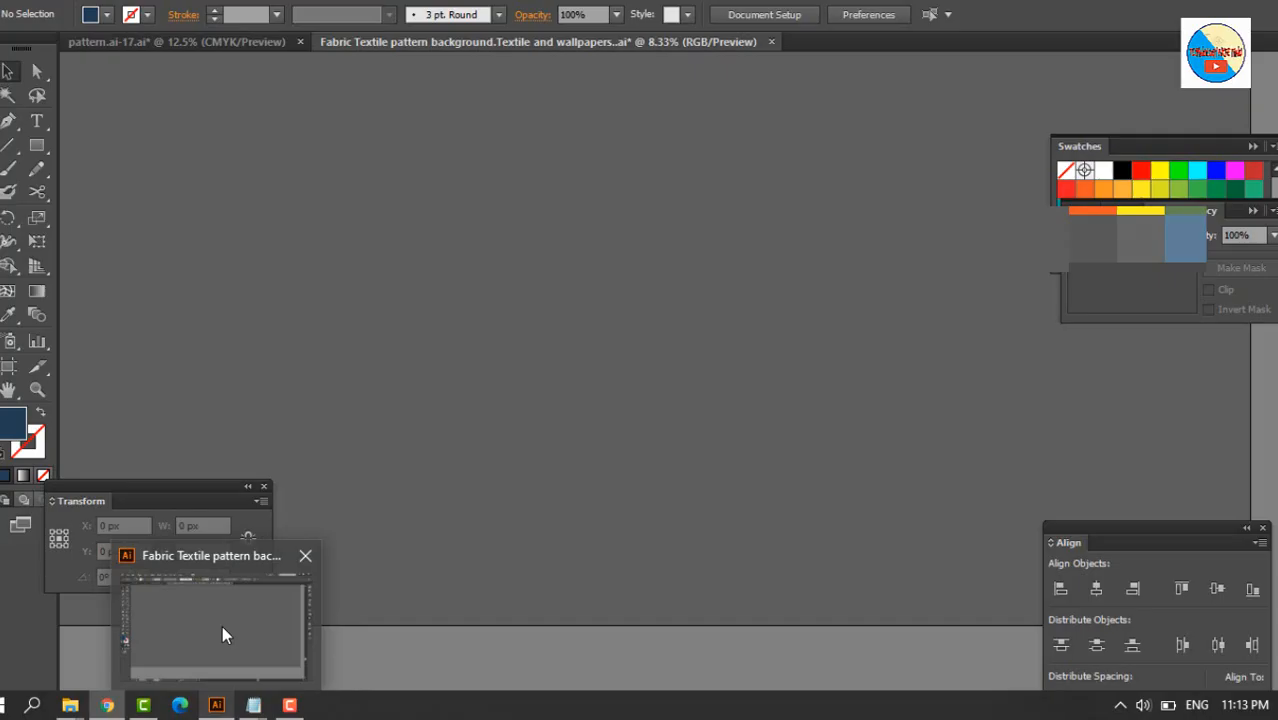
pyautogui.click(222, 630)
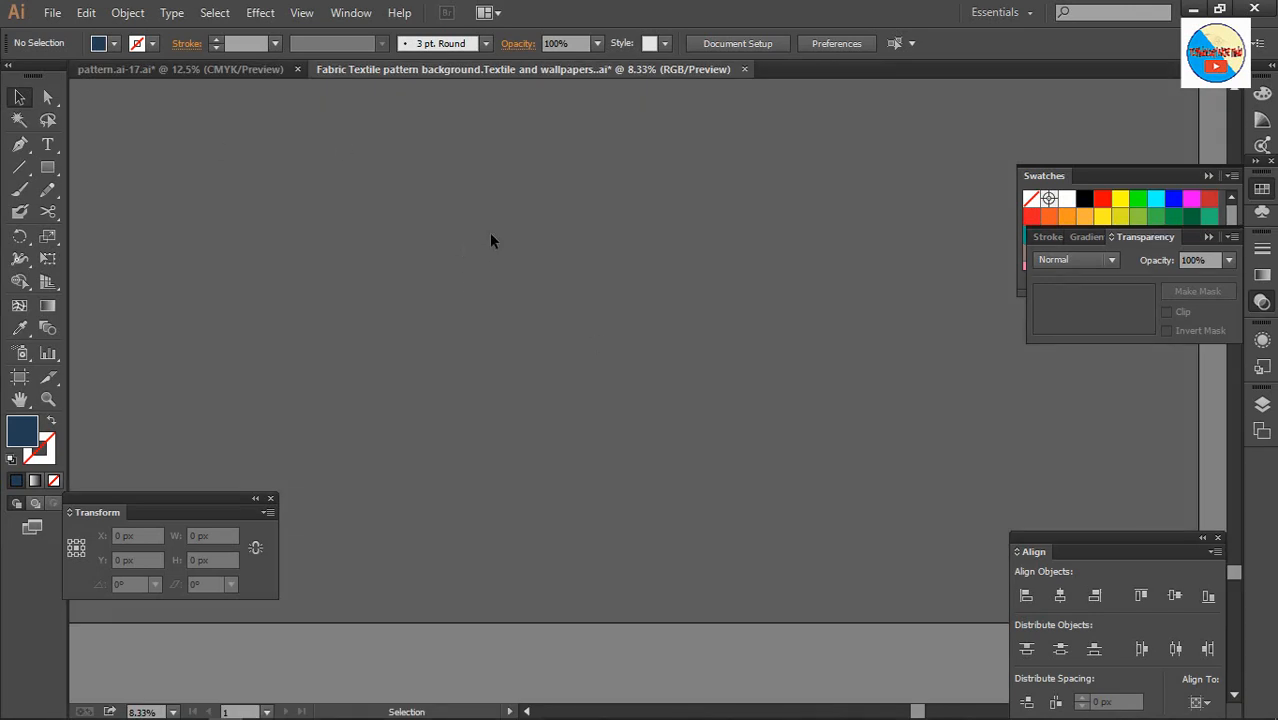
pyautogui.hotkey('ctrl', 'n')
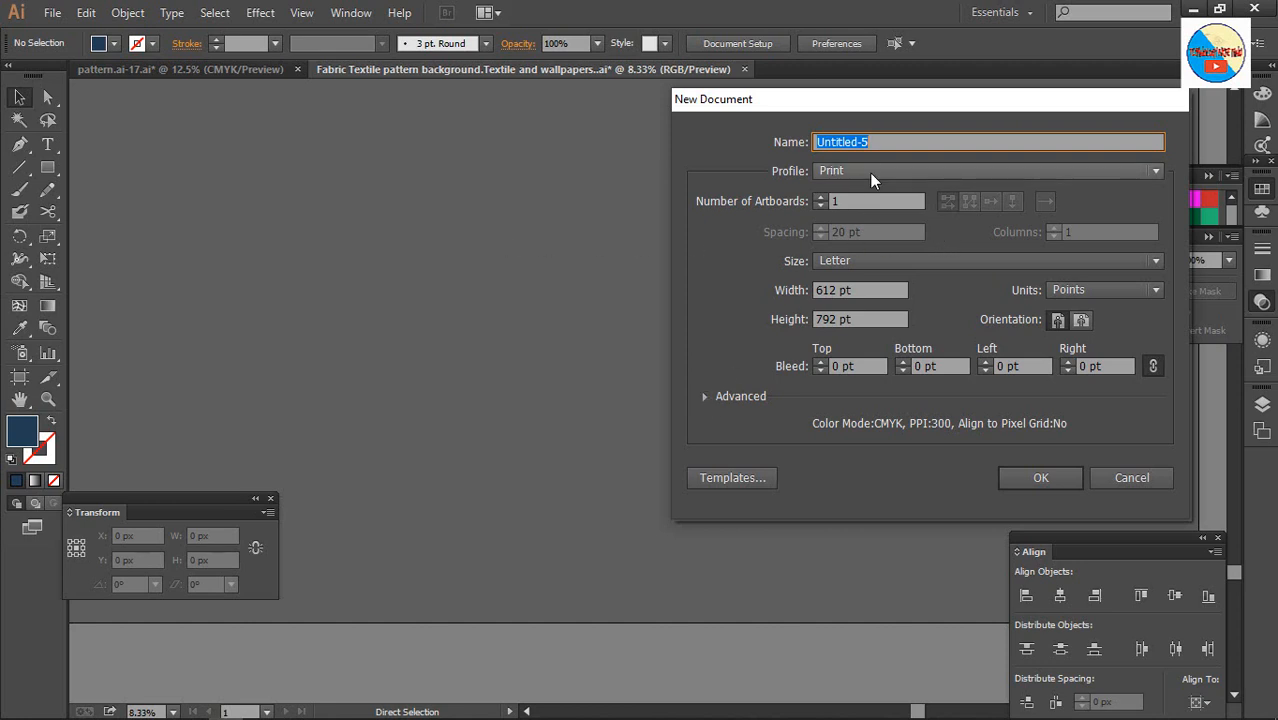
pyautogui.moveTo(860, 99); pyautogui.dragTo(584, 139)
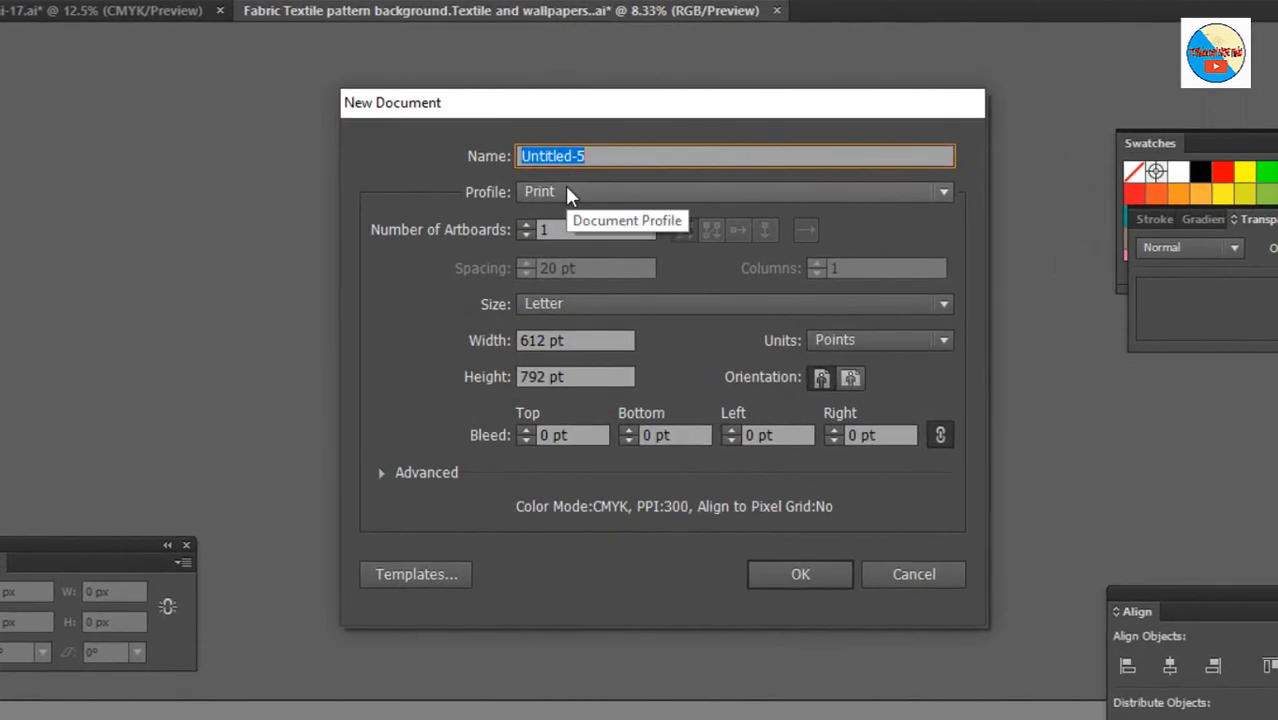
pyautogui.click(379, 472)
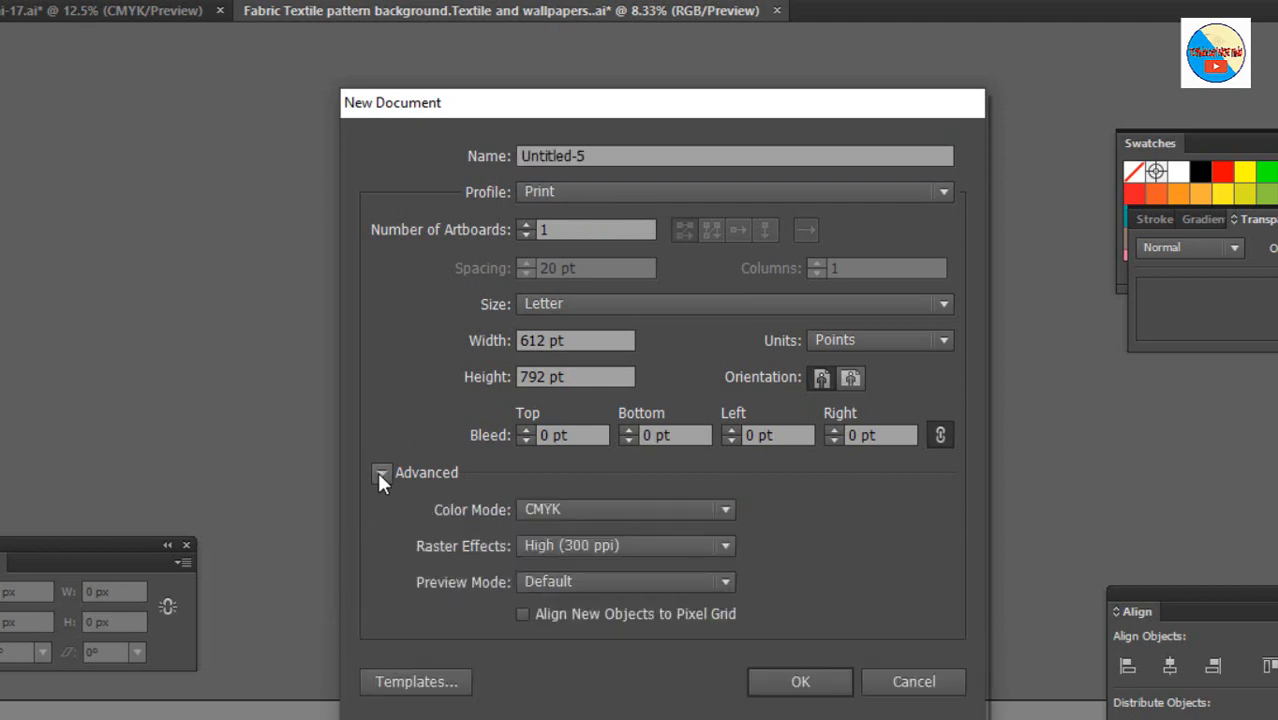
# - Set the new document's profile to Web, switch it to Print for comparison, and set it back to Web
pyautogui.click(582, 185)
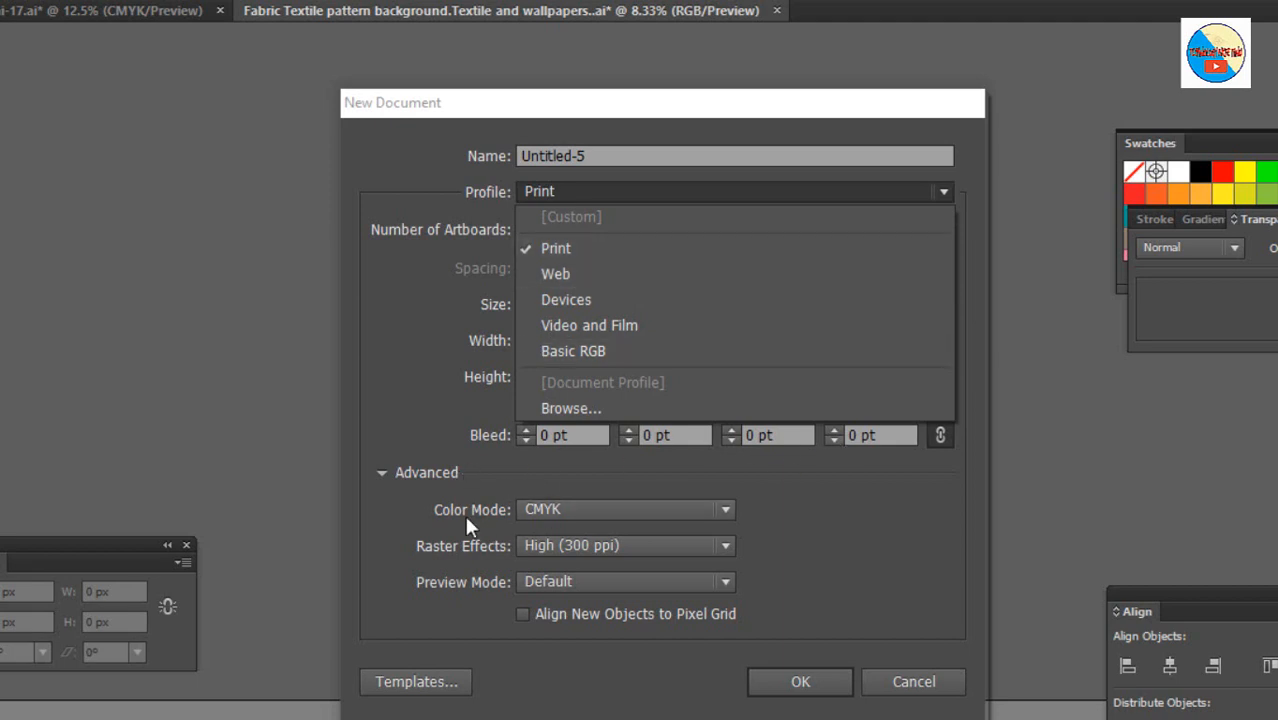
pyautogui.click(595, 274)
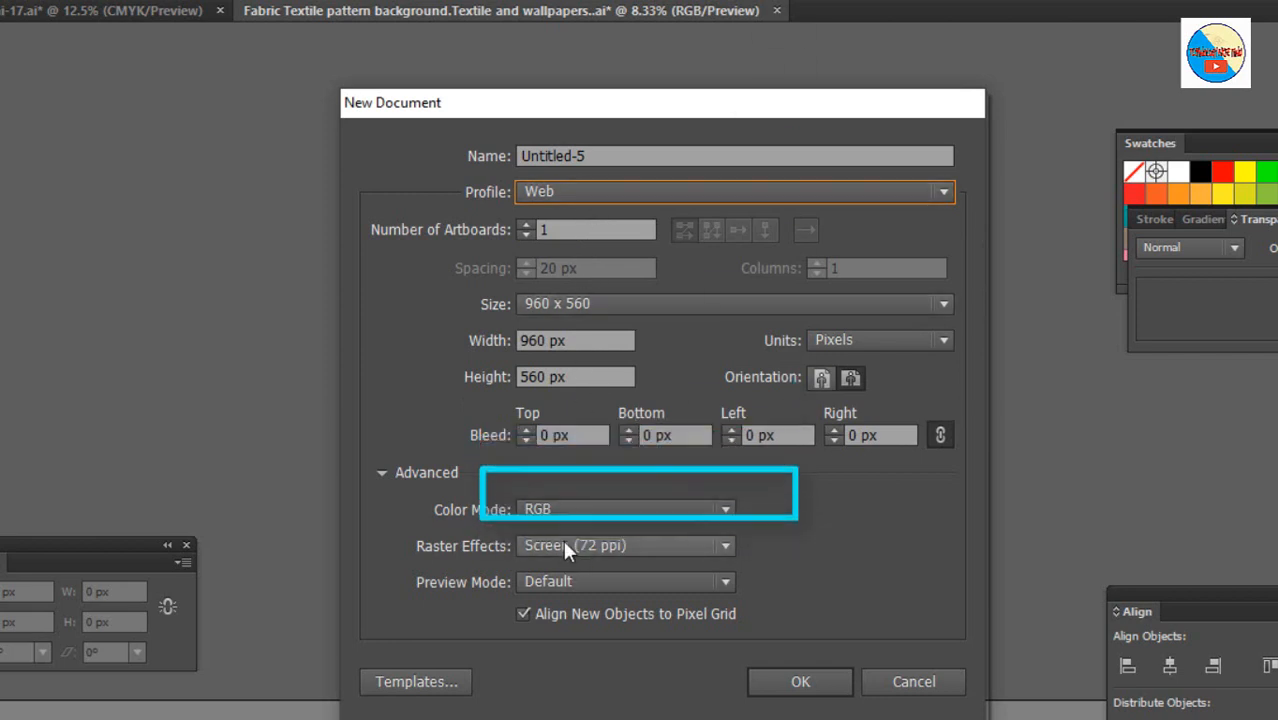
pyautogui.click(578, 193)
pyautogui.click(587, 247)
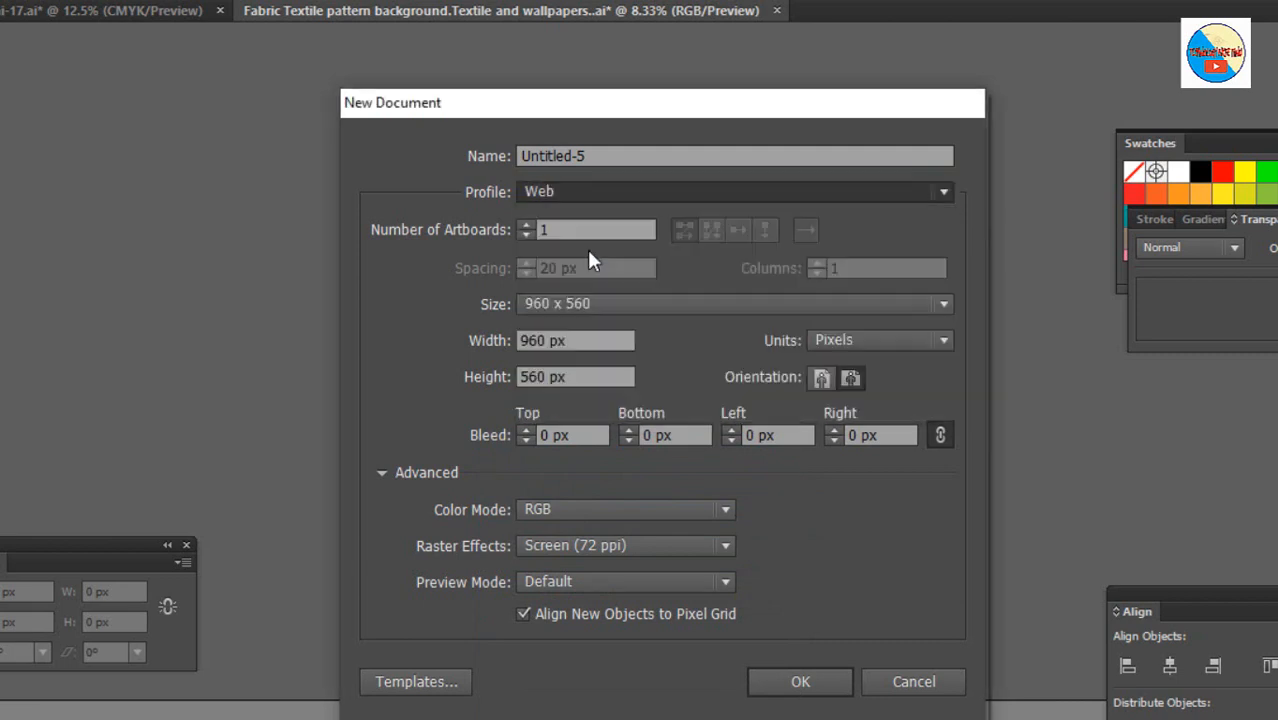
pyautogui.click(590, 194)
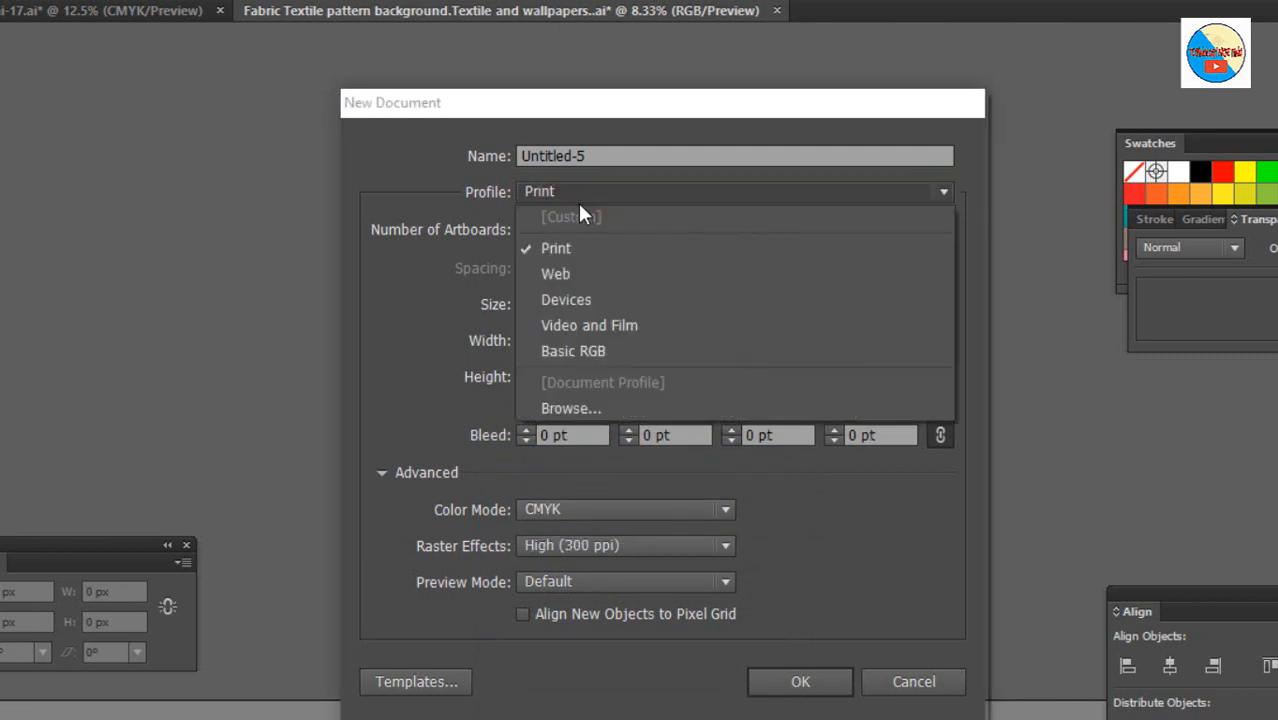
pyautogui.click(580, 275)
# - Set the width and height to 2000 px each, keep pixels as the unit, and create the document
pyautogui.click(609, 344)
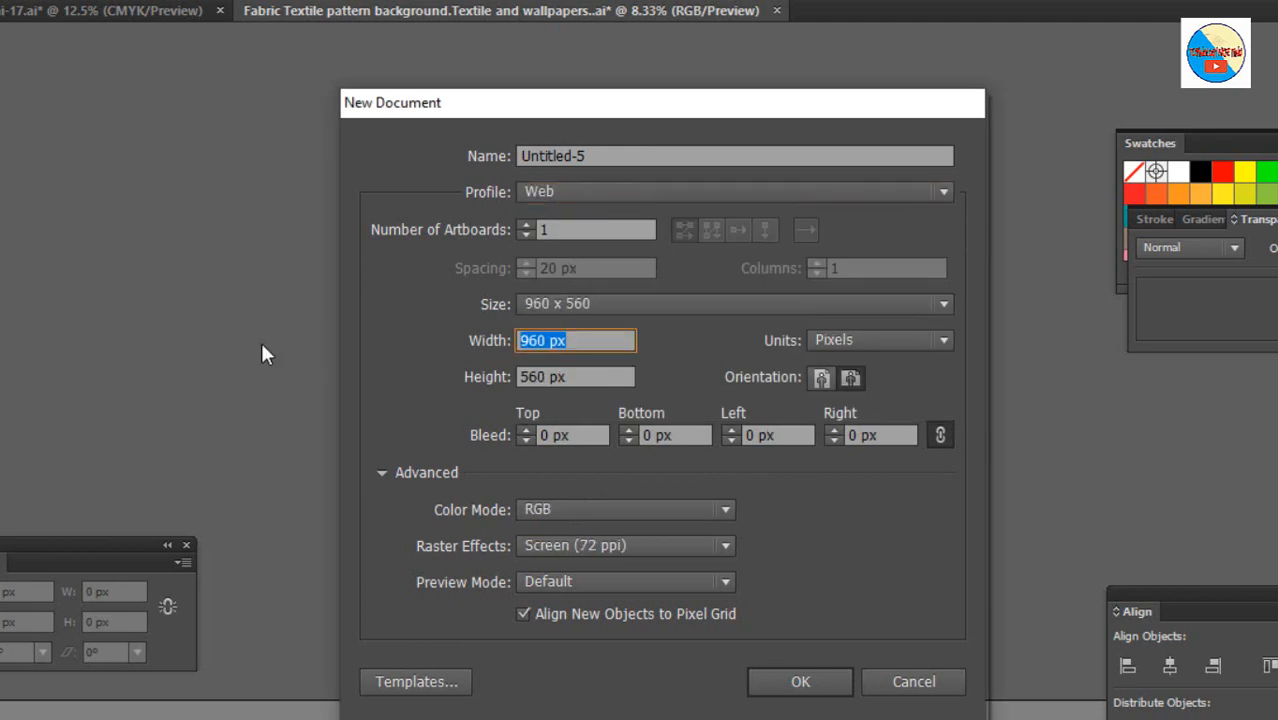
pyautogui.write('2000')
pyautogui.press('Tab')
pyautogui.write('2')
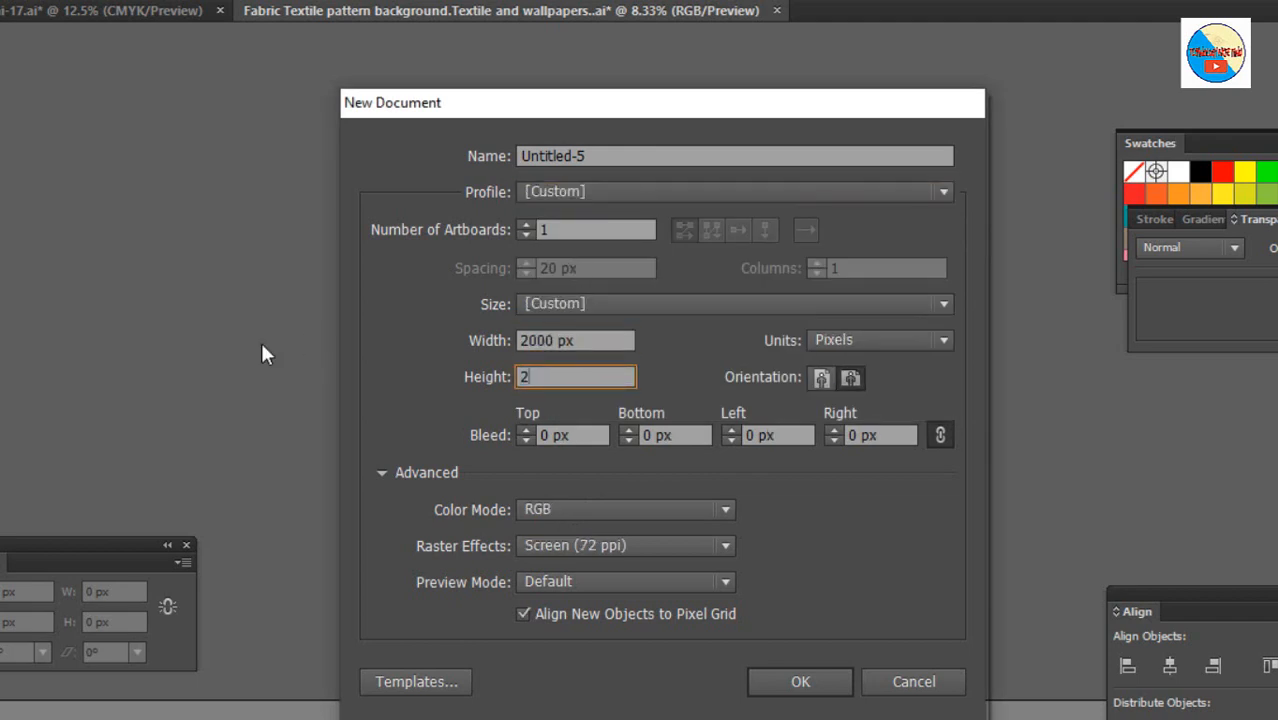
pyautogui.write('000')
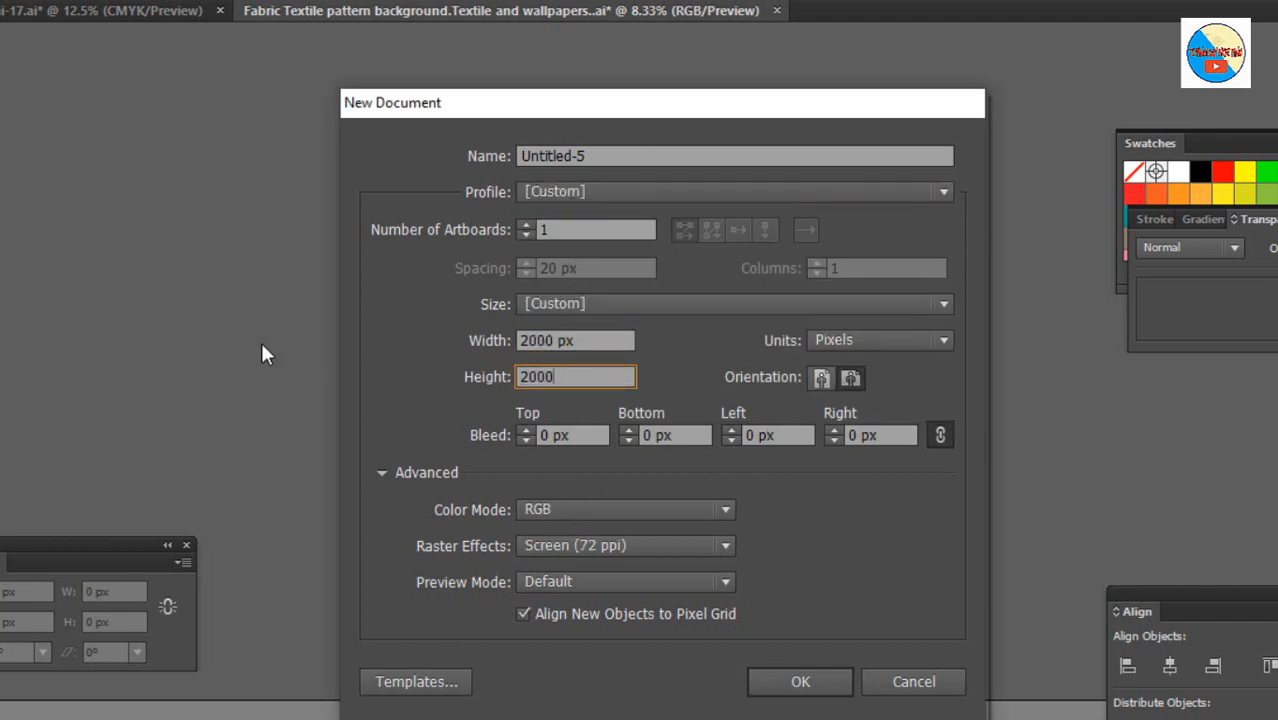
pyautogui.click(887, 340)
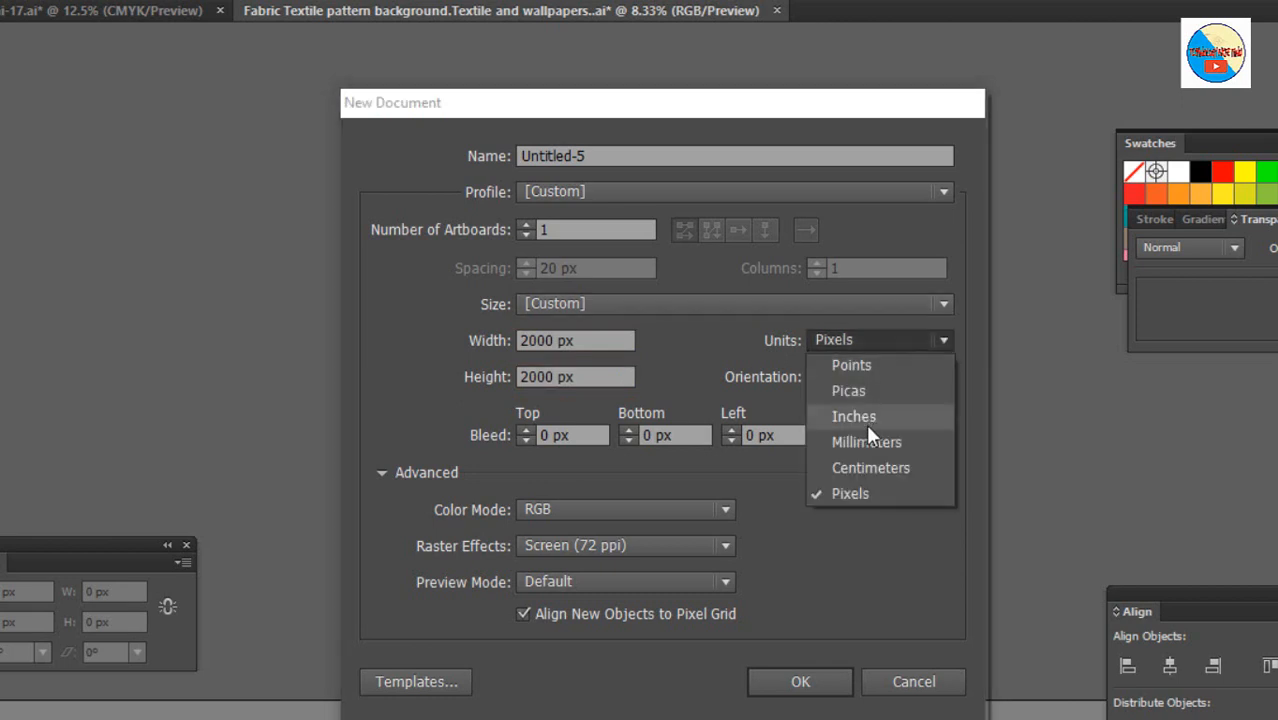
pyautogui.click(797, 683)
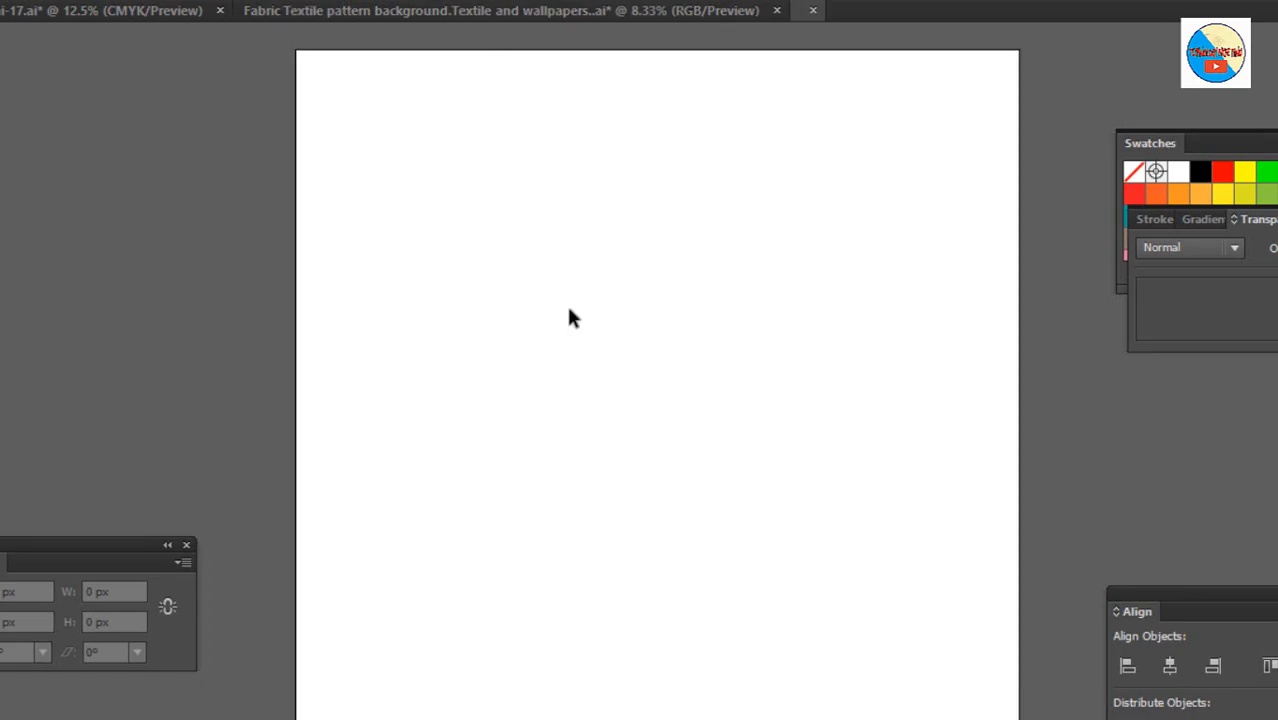
# - Paste the copied orange and blue wave pattern onto the artboard and leave it deselected
pyautogui.scroll(-2, 568, 282)
pyautogui.moveTo(577, 265); pyautogui.dragTo(587, 298)
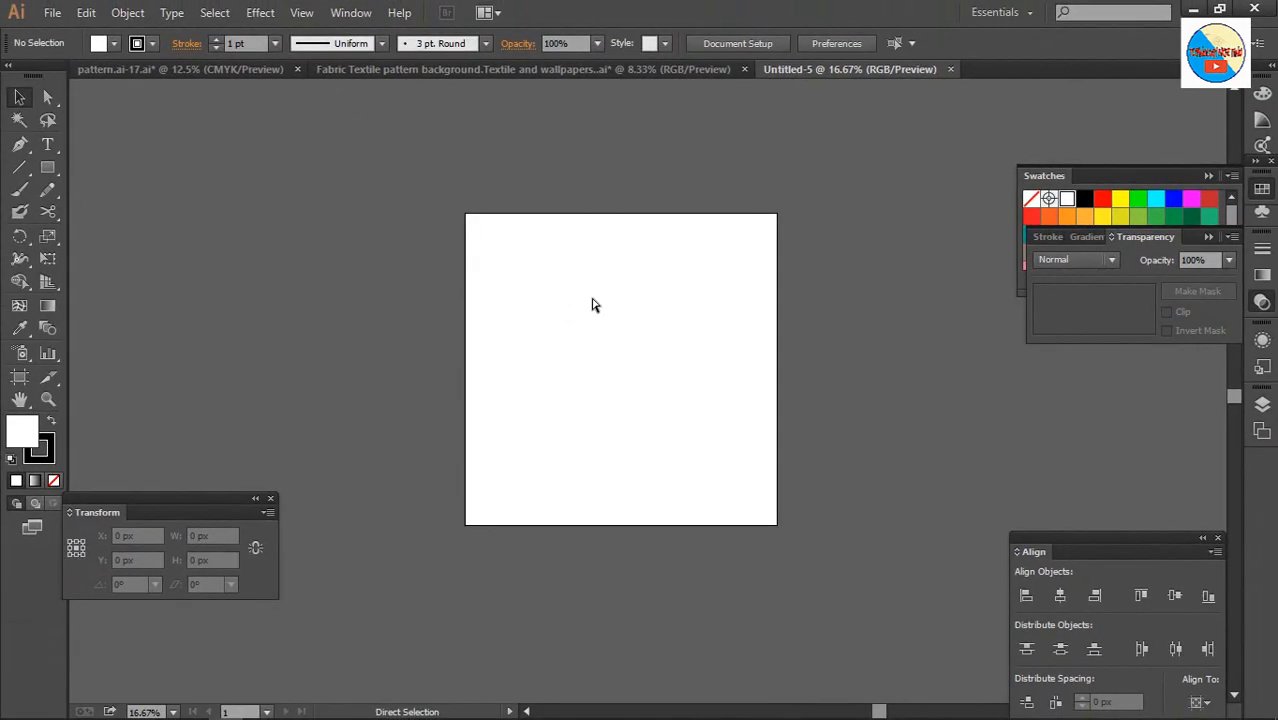
pyautogui.hotkey('ctrl', 'v')
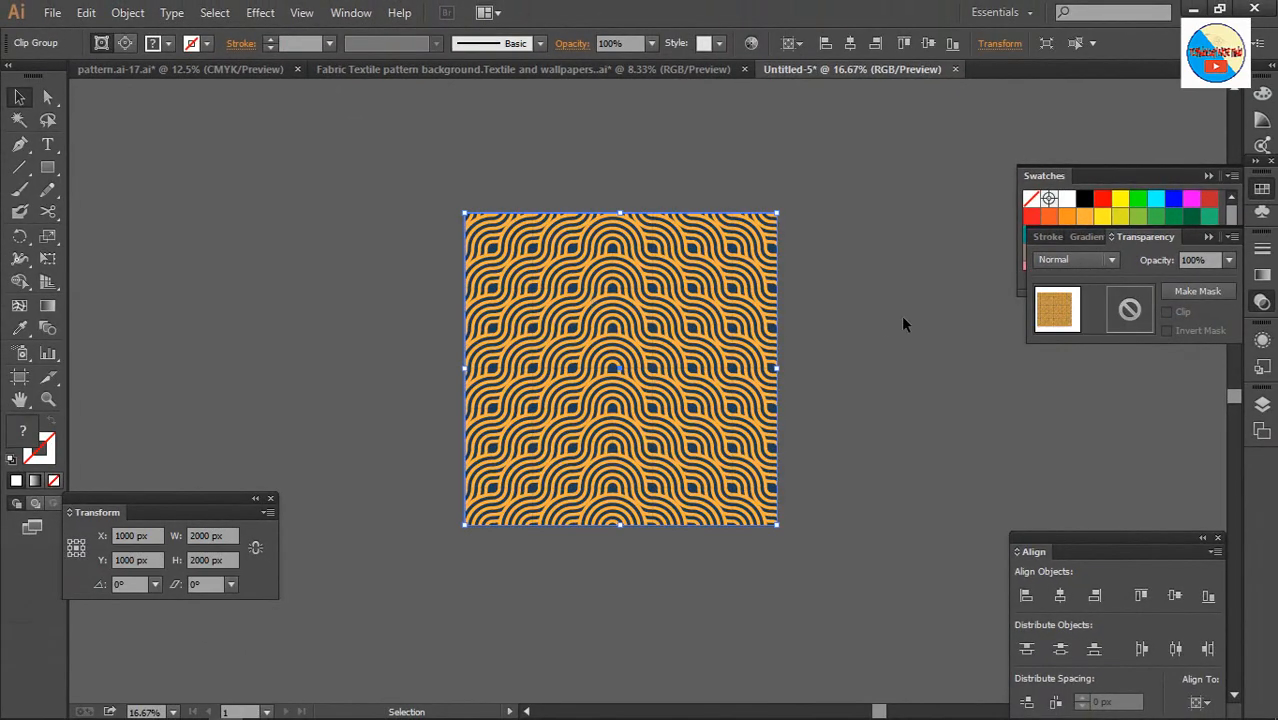
pyautogui.click(902, 316)
pyautogui.click(626, 264)
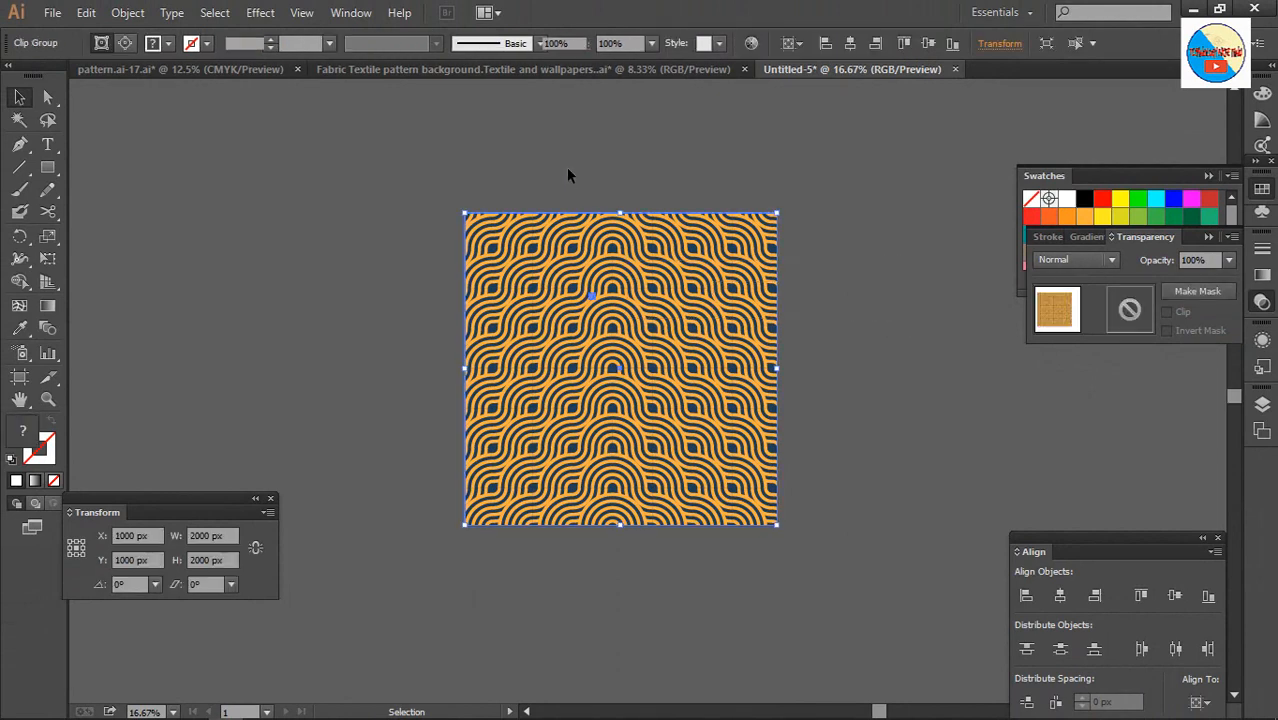
pyautogui.click(566, 168)
# - Start saving the document, using the title "Geometric pattern textile. Textile and wallpapers." copied from 1.11.2020.txt as the file name
pyautogui.hotkey('ctrl', 's')
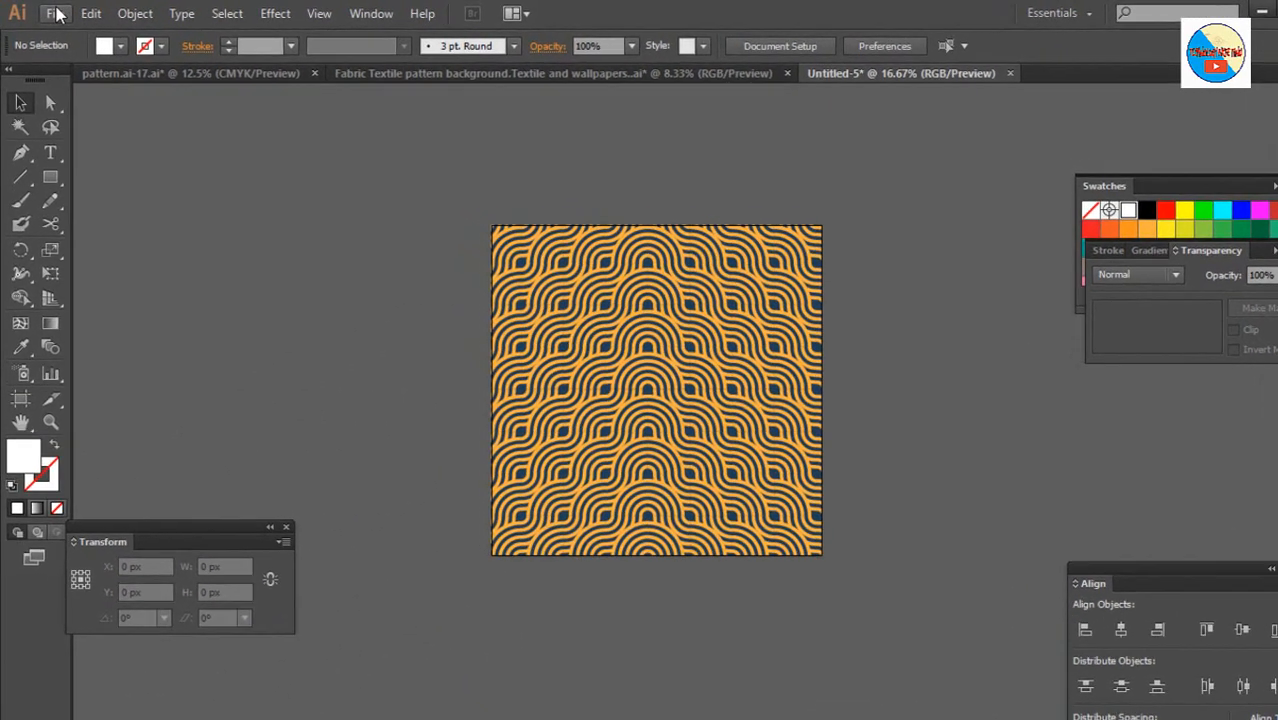
pyautogui.click(53, 12)
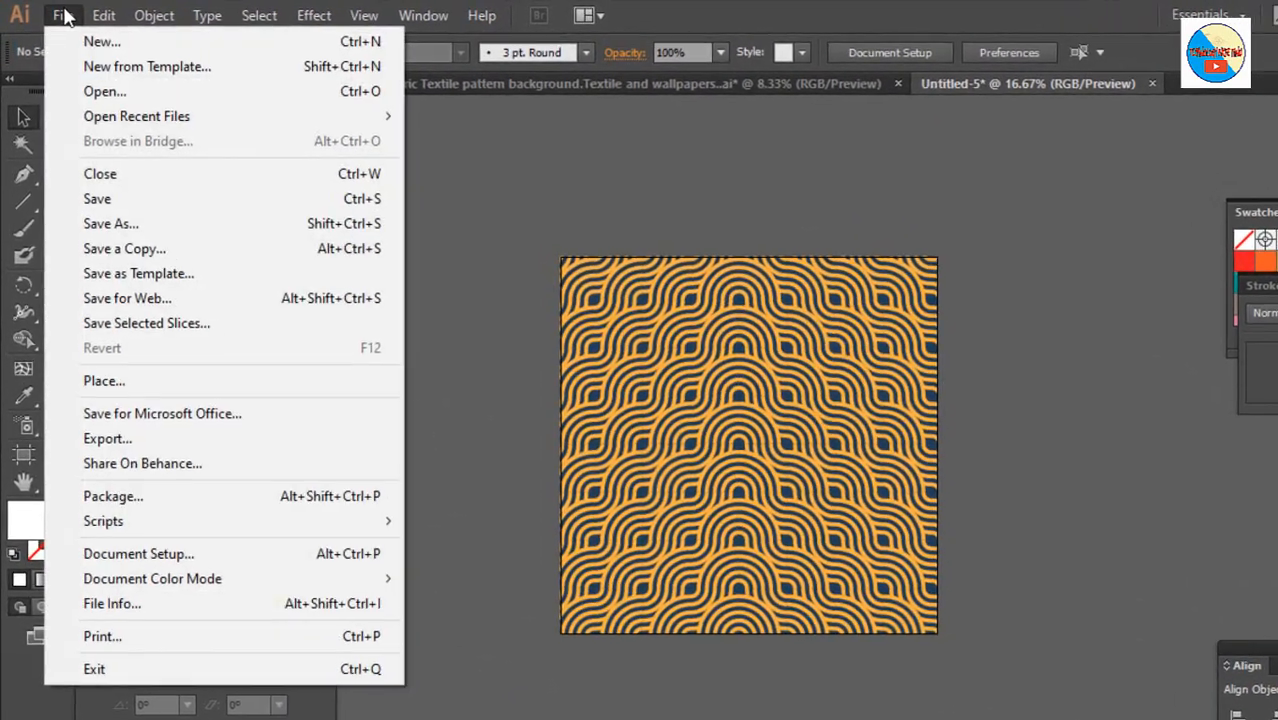
pyautogui.click(120, 200)
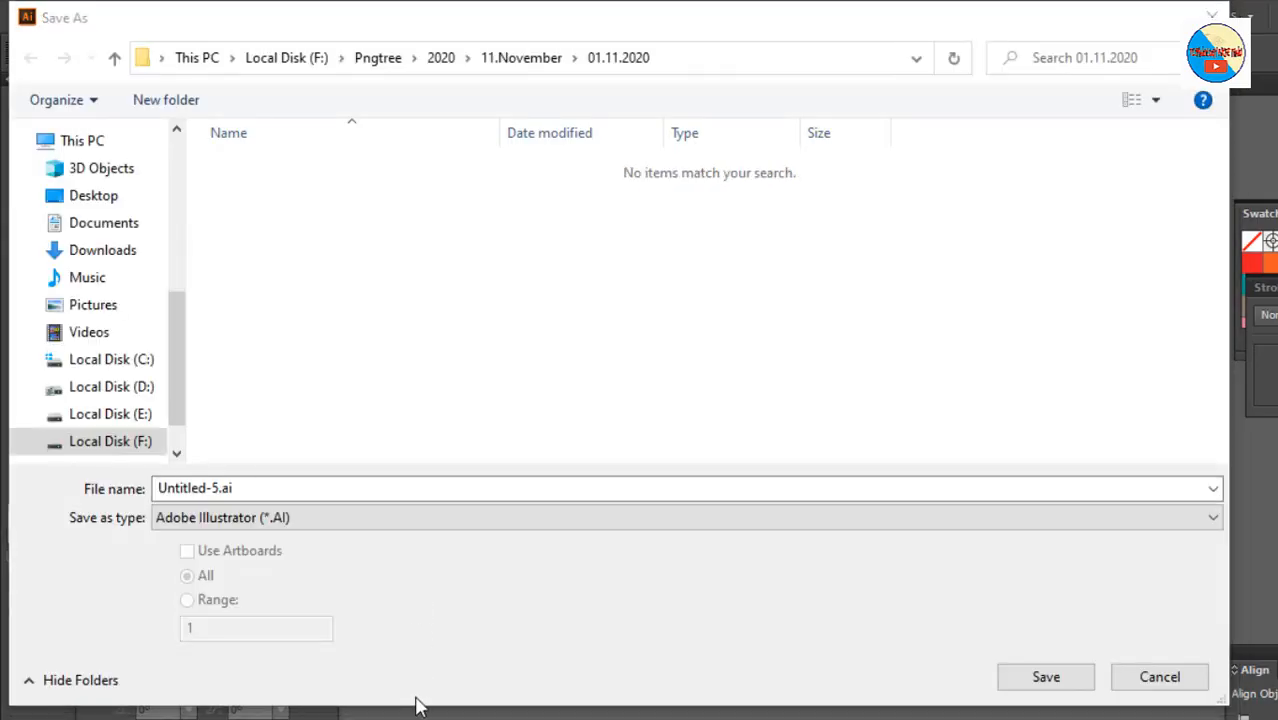
pyautogui.hotkey('alt', 'Tab')
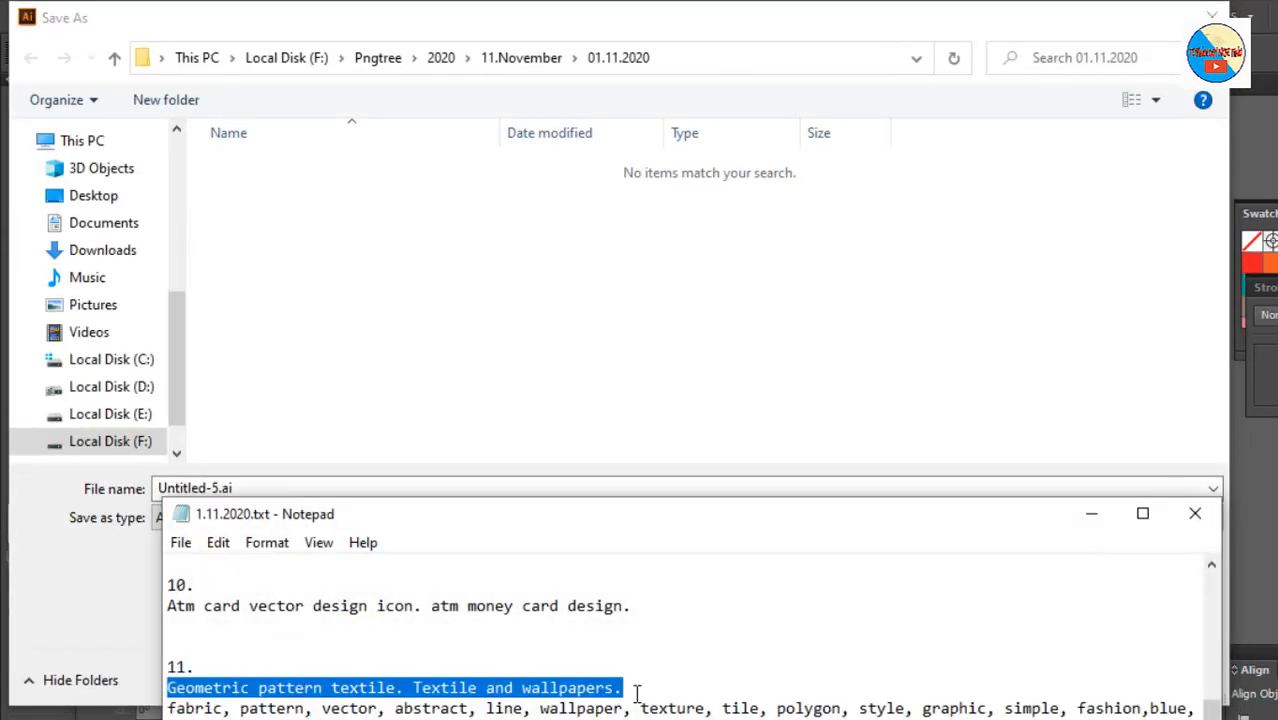
pyautogui.moveTo(632, 690); pyautogui.dragTo(140, 693)
pyautogui.hotkey('ctrl', 'c')
pyautogui.click(468, 392)
pyautogui.click(287, 490)
pyautogui.hotkey('ctrl', 'v')
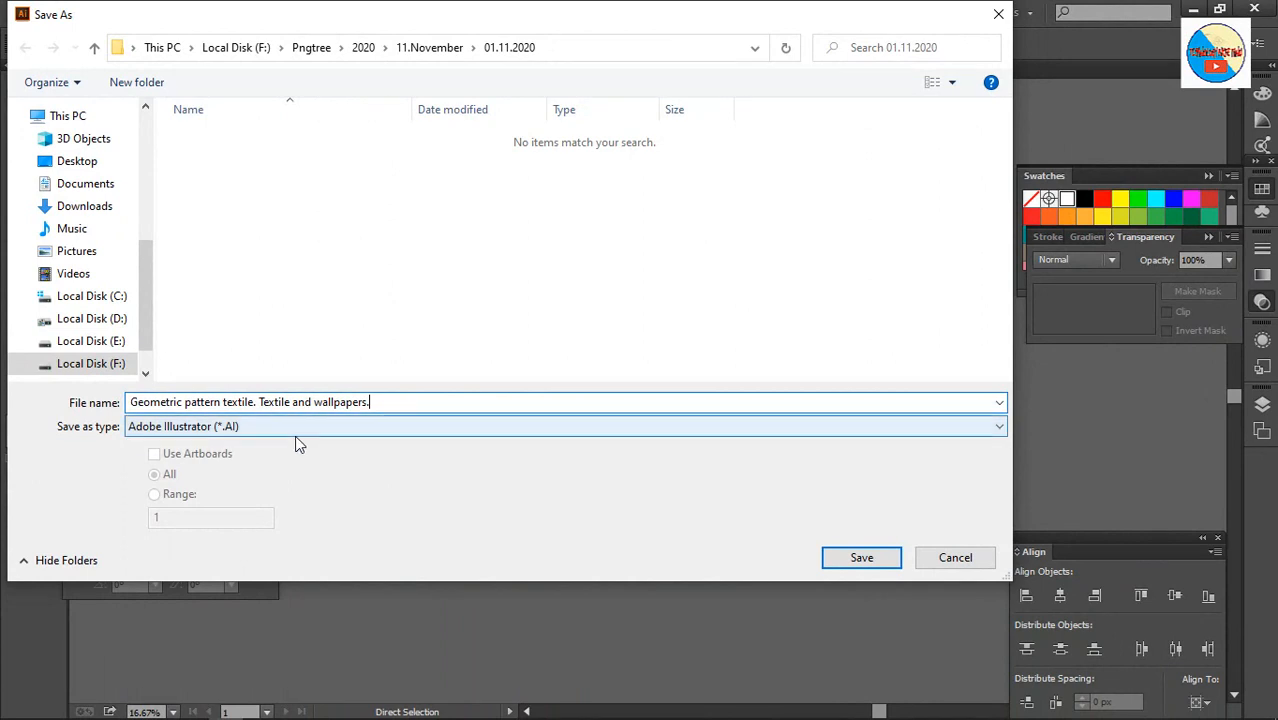
# - Save the file in the 01.11.2020 folder as Adobe Illustrator (*.AI) with version Illustrator CC (17.0)
pyautogui.click(295, 430)
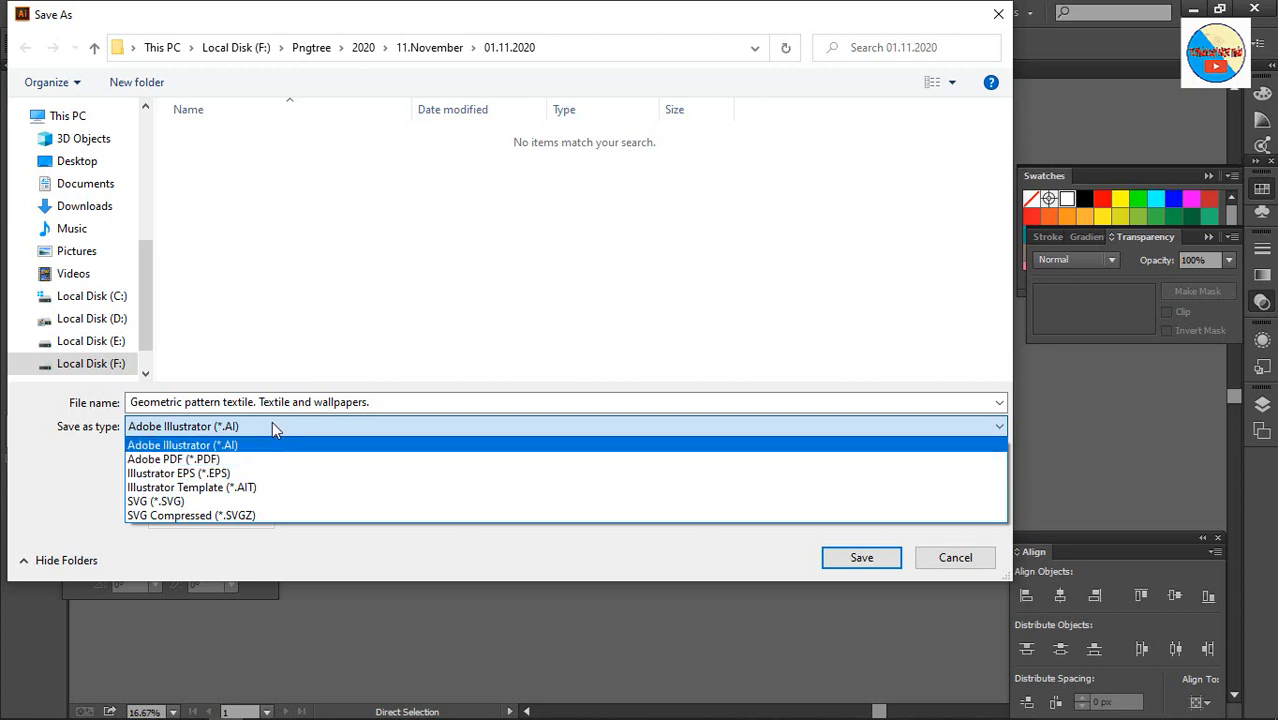
pyautogui.click(263, 449)
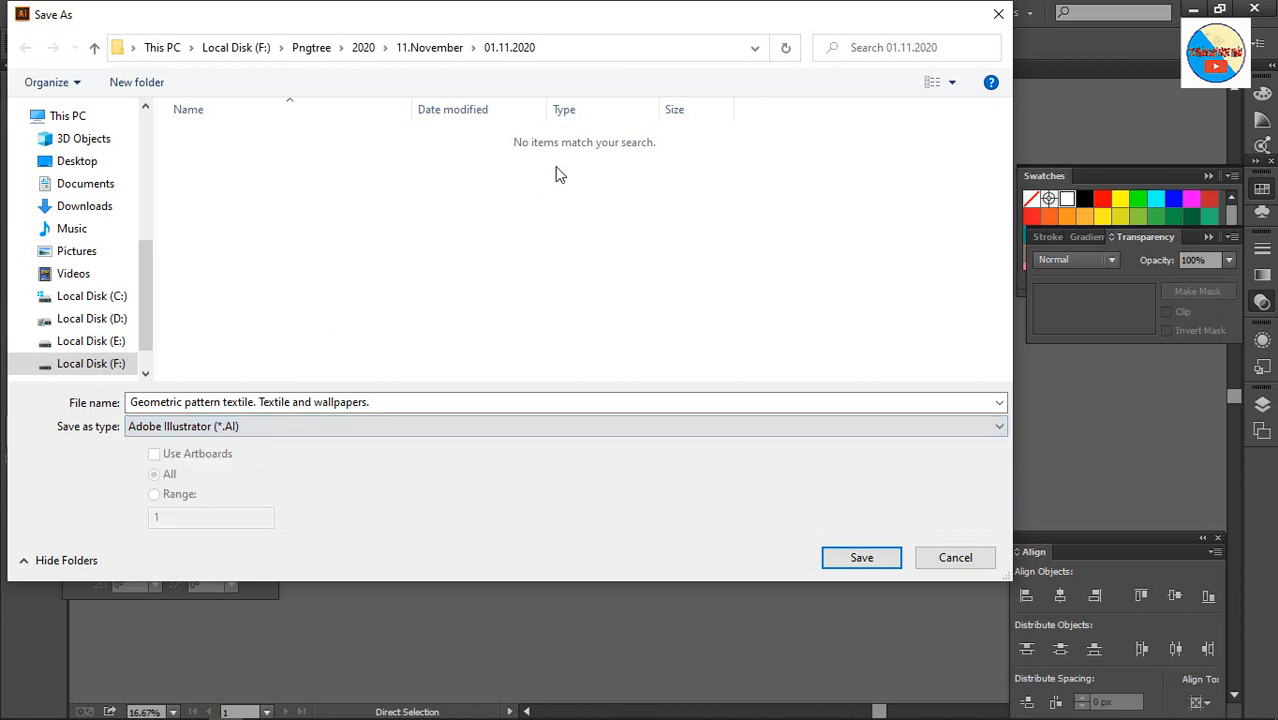
pyautogui.click(858, 558)
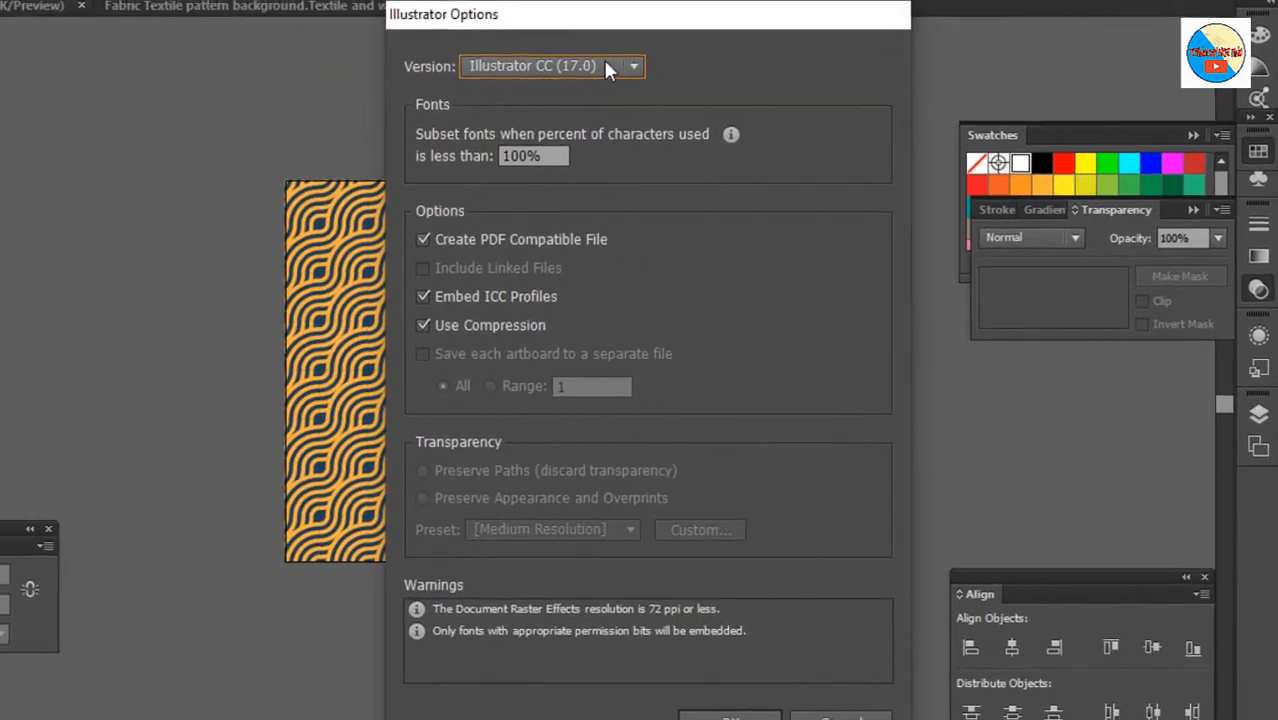
pyautogui.click(700, 118)
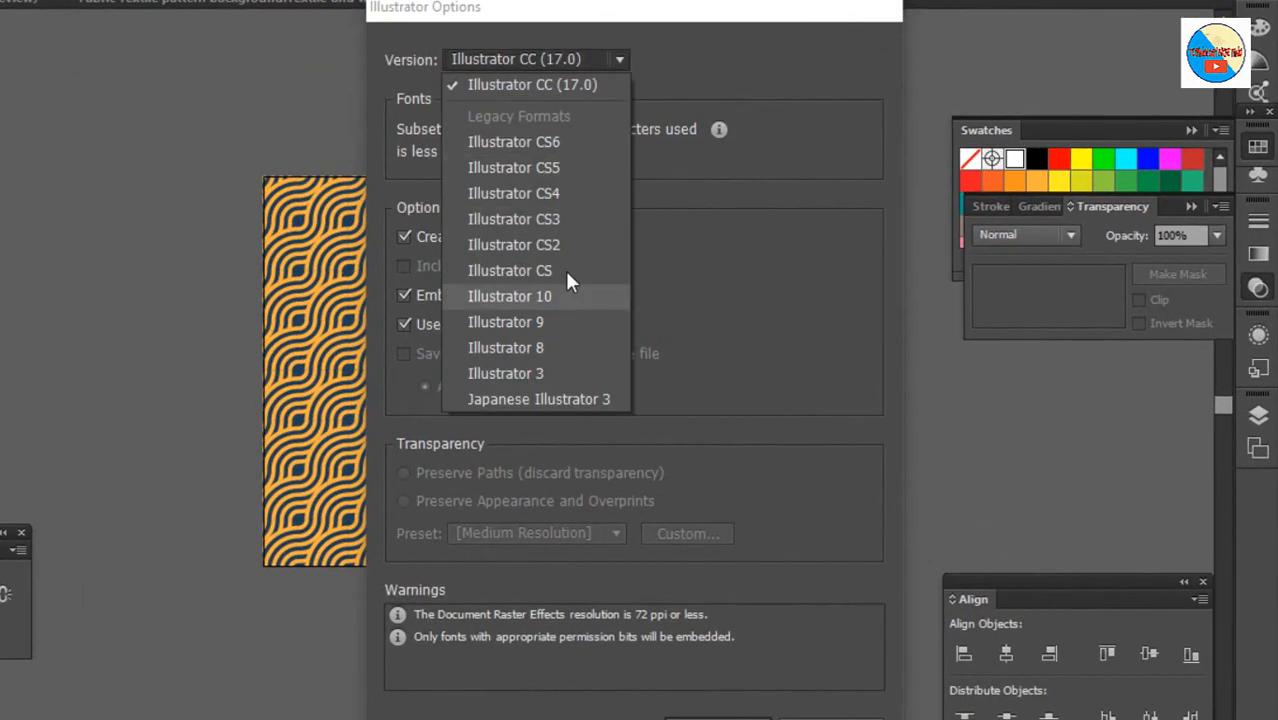
pyautogui.click(579, 80)
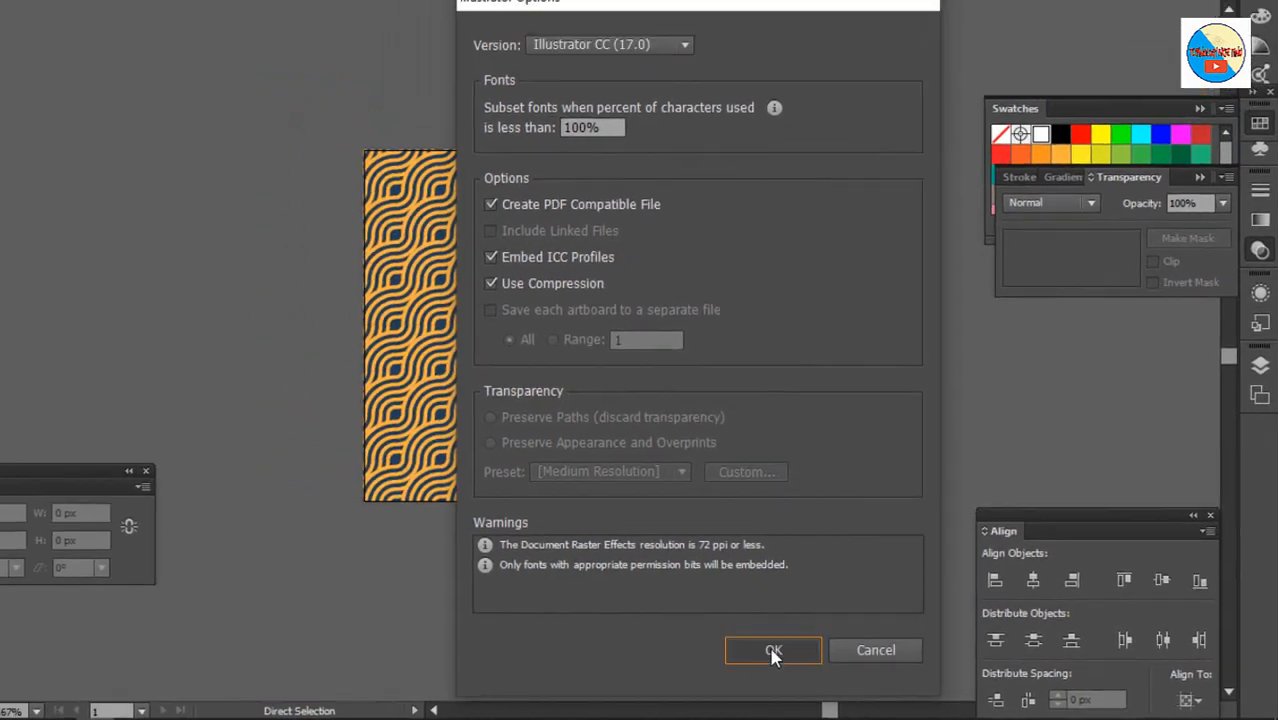
pyautogui.click(716, 642)
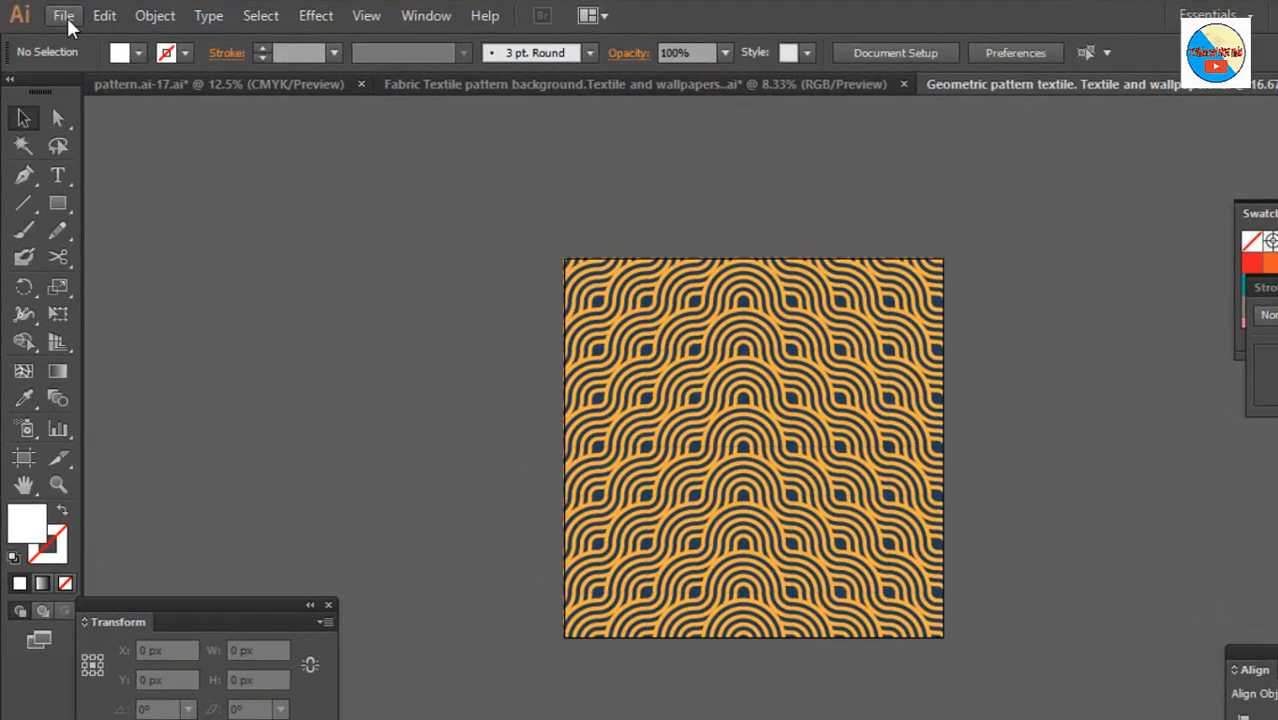
# - Export the artwork as JPEG (*.JPG) using artboards, with RGB color, quality 8 and Screen (72 ppi) resolution
pyautogui.click(67, 17)
pyautogui.click(120, 439)
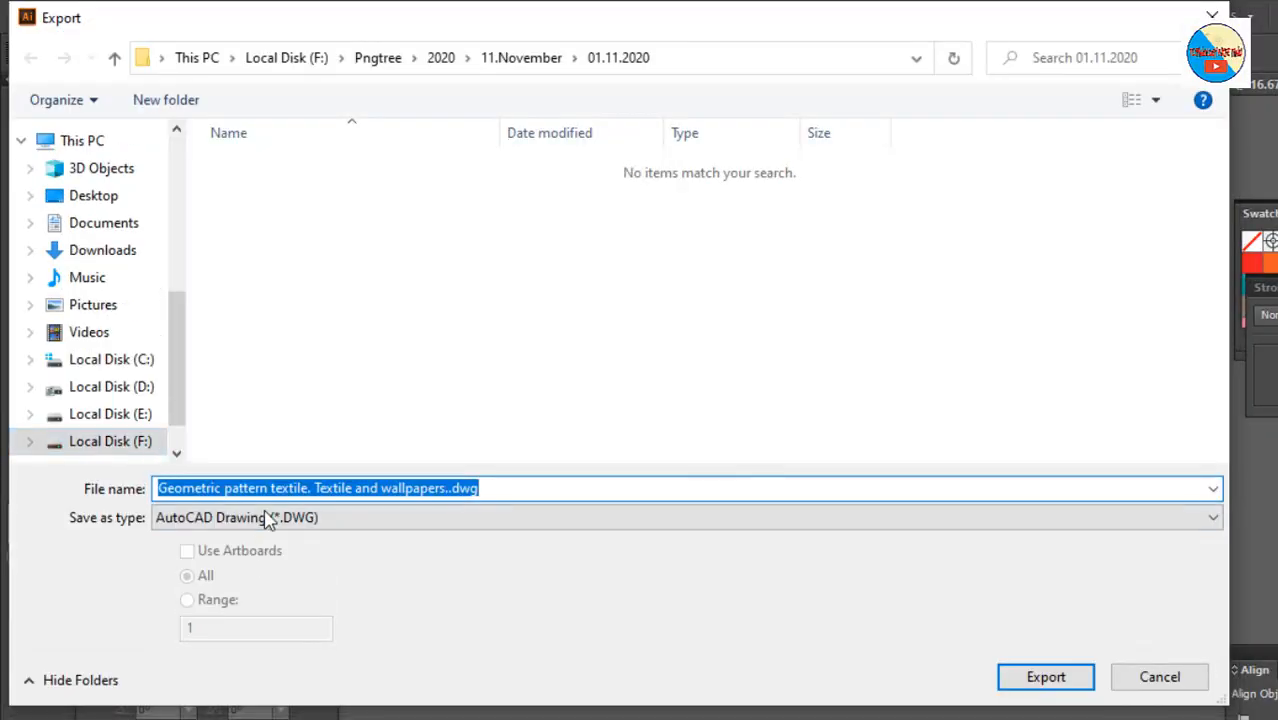
pyautogui.click(265, 518)
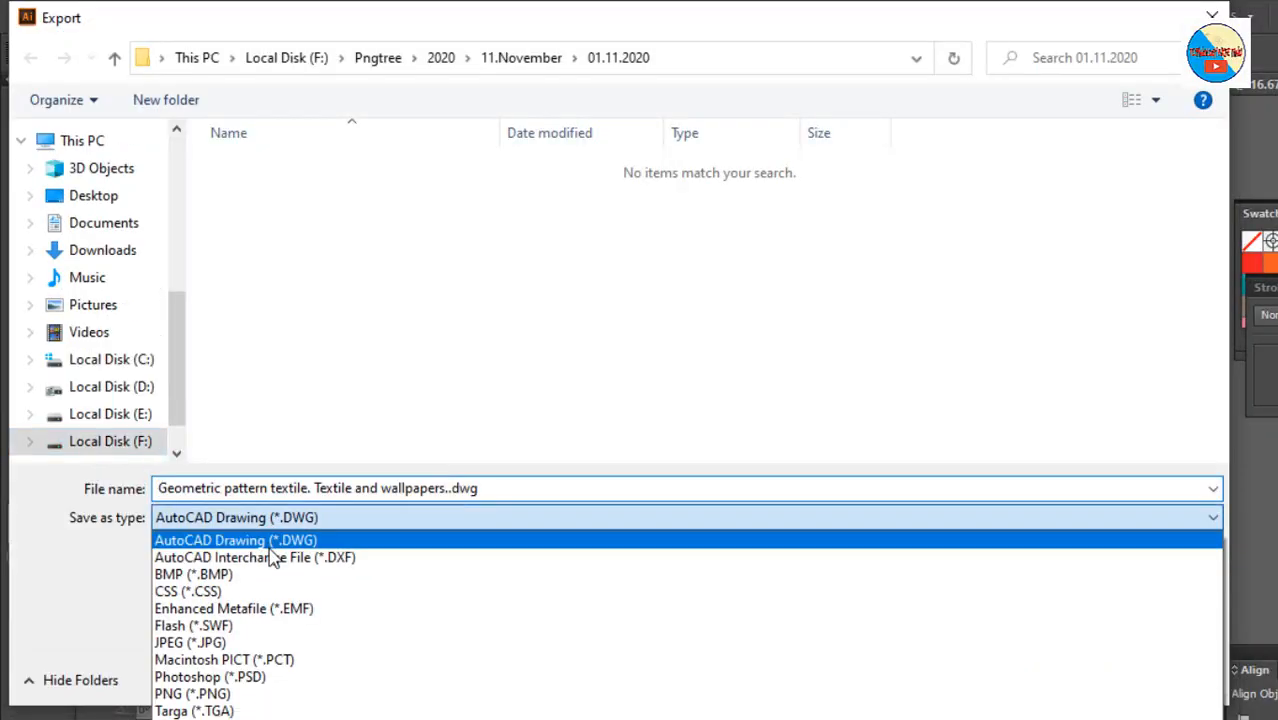
pyautogui.click(275, 645)
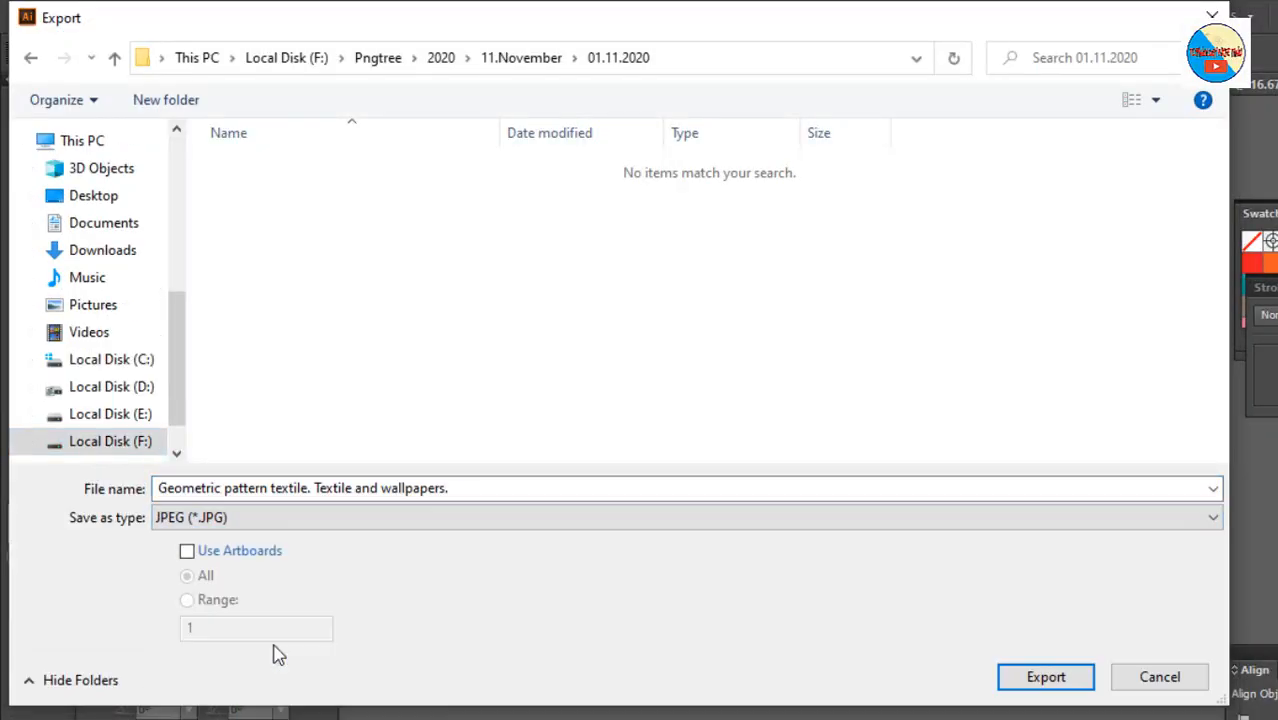
pyautogui.click(224, 556)
pyautogui.click(1040, 686)
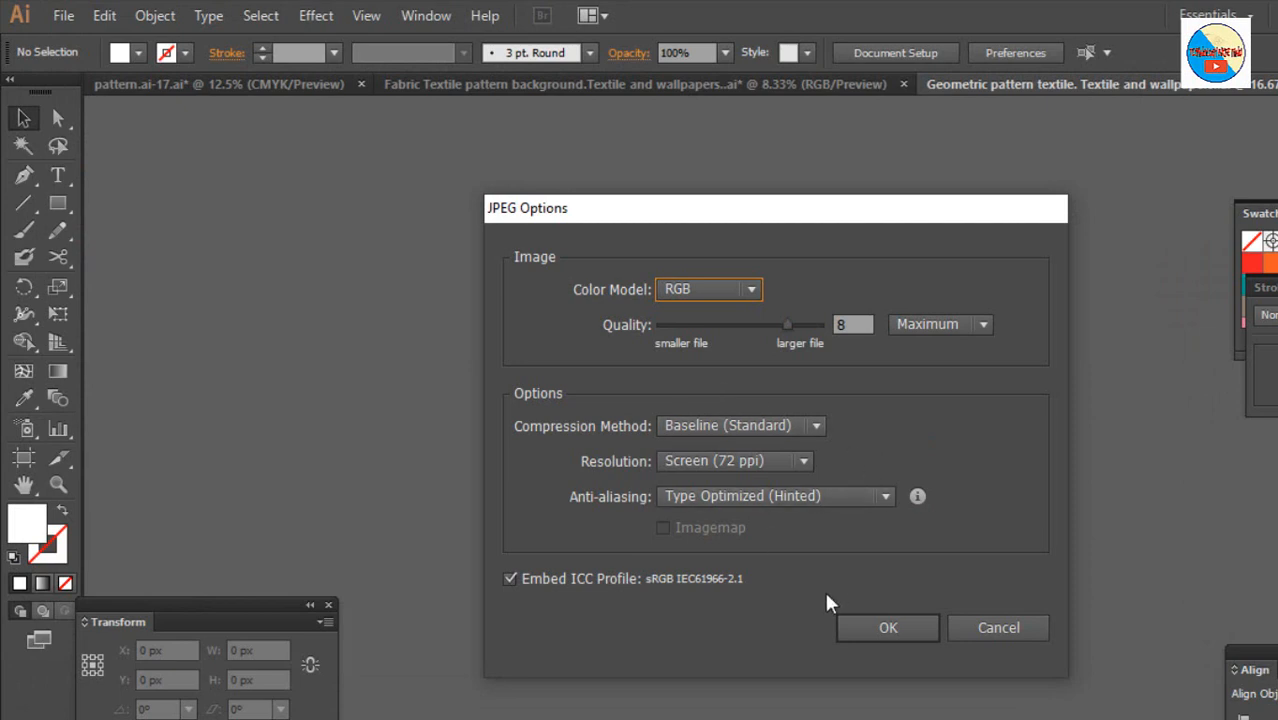
pyautogui.click(862, 630)
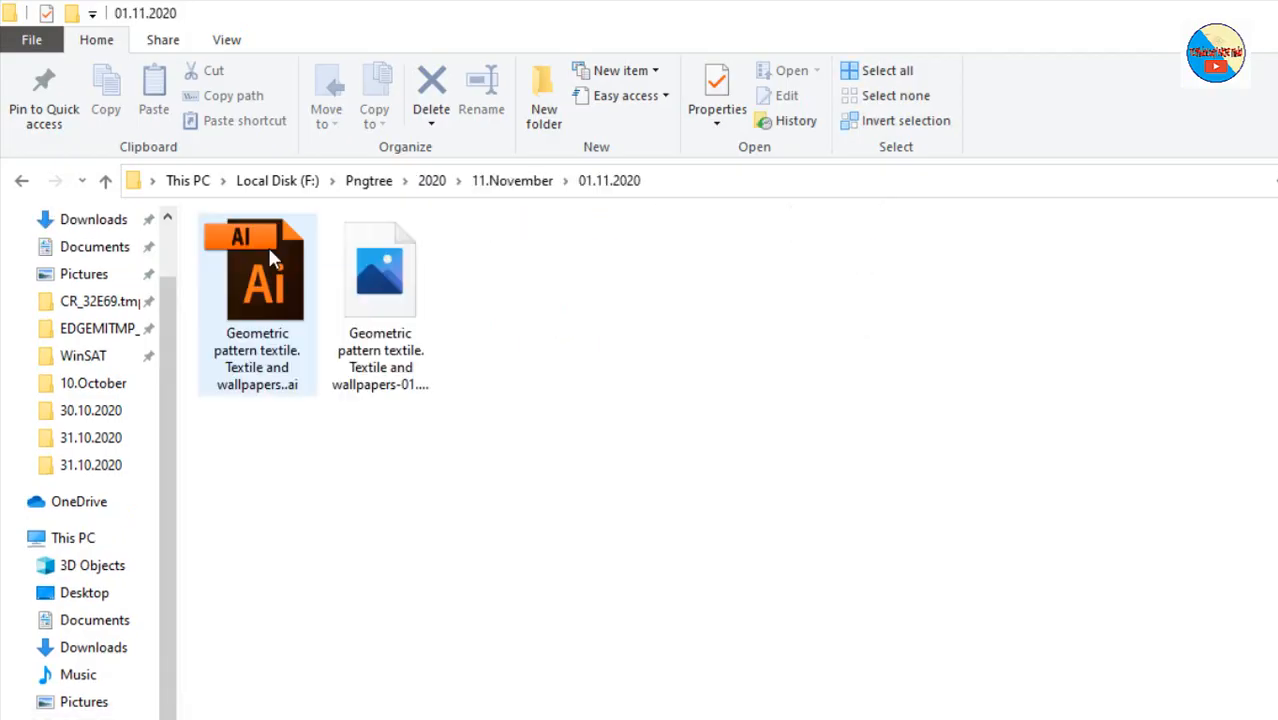
# - Refresh the 01.11.2020 folder and pack the AI file and the JPEG thumbnail together into one compressed (zipped) folder
pyautogui.rightClick(436, 468)
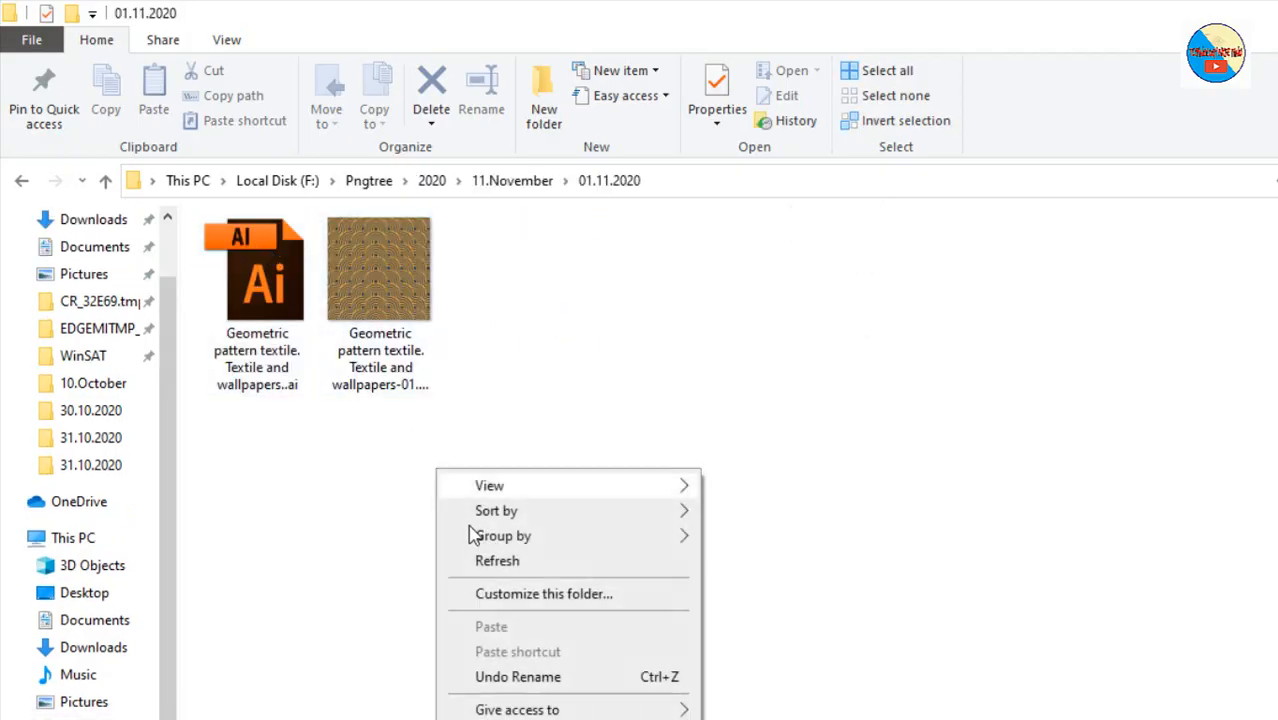
pyautogui.click(492, 562)
pyautogui.moveTo(517, 398); pyautogui.dragTo(432, 375)
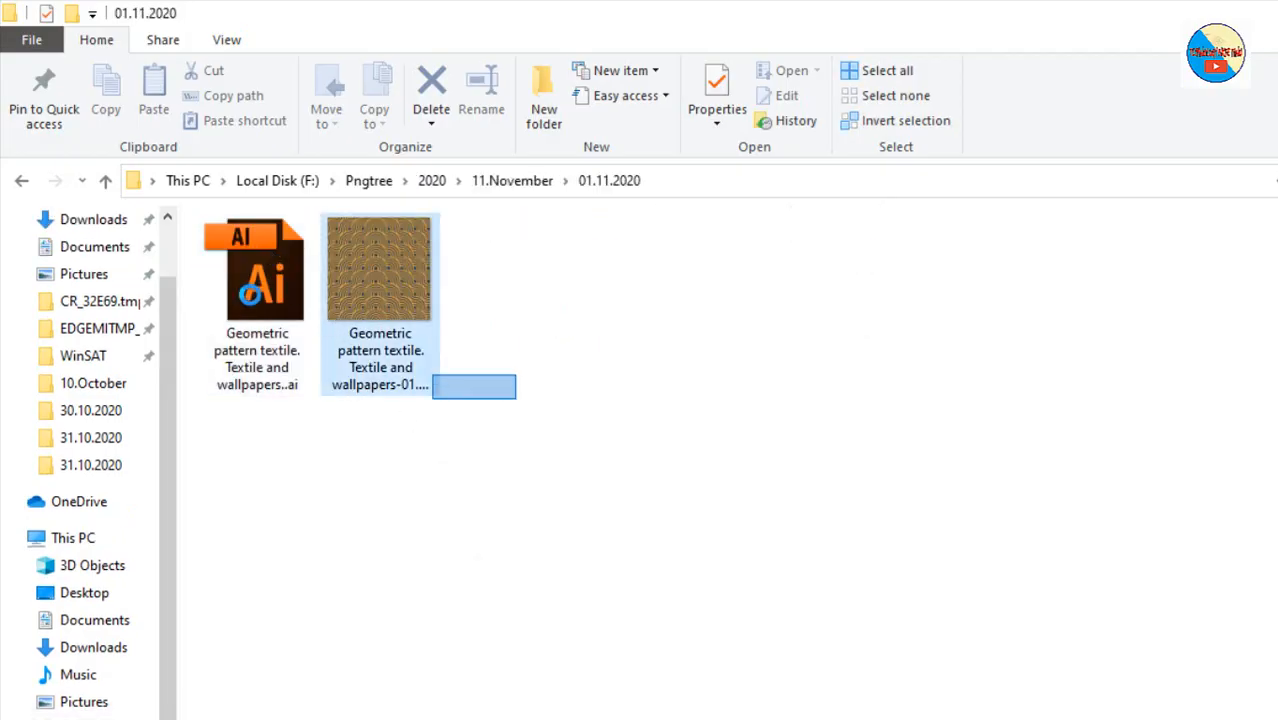
pyautogui.moveTo(247, 293); pyautogui.dragTo(251, 293)
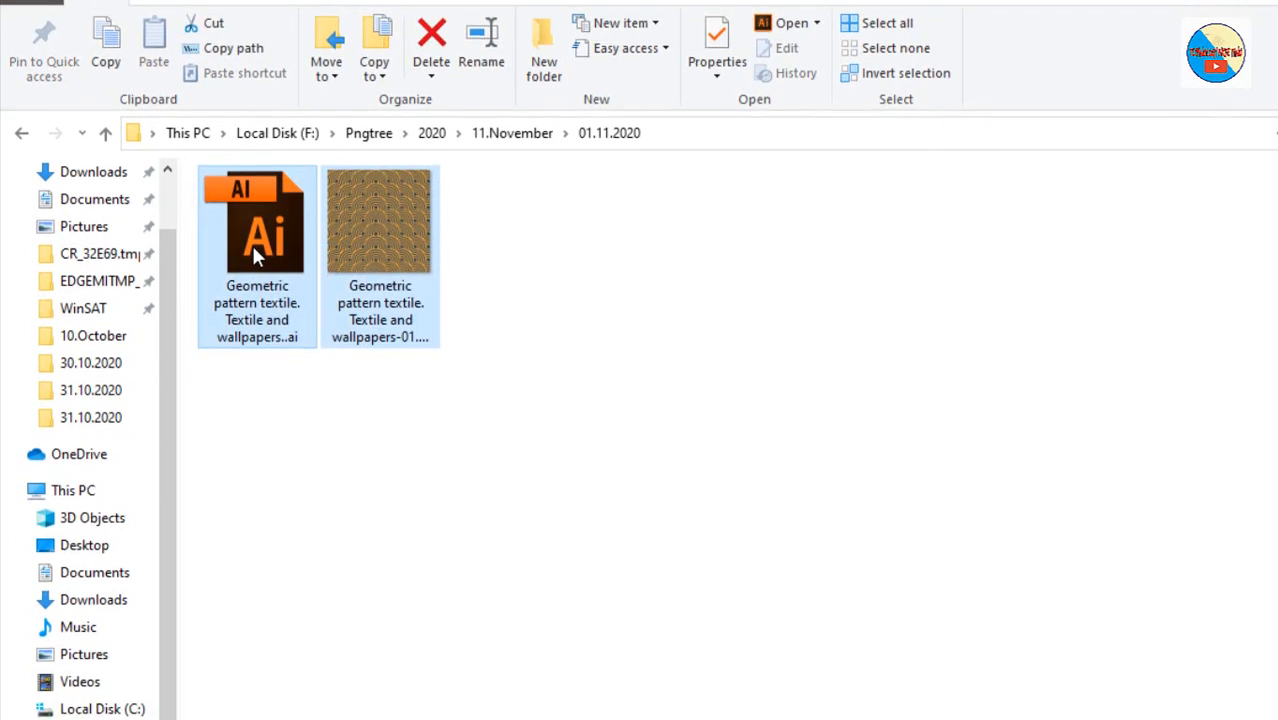
pyautogui.rightClick(253, 237)
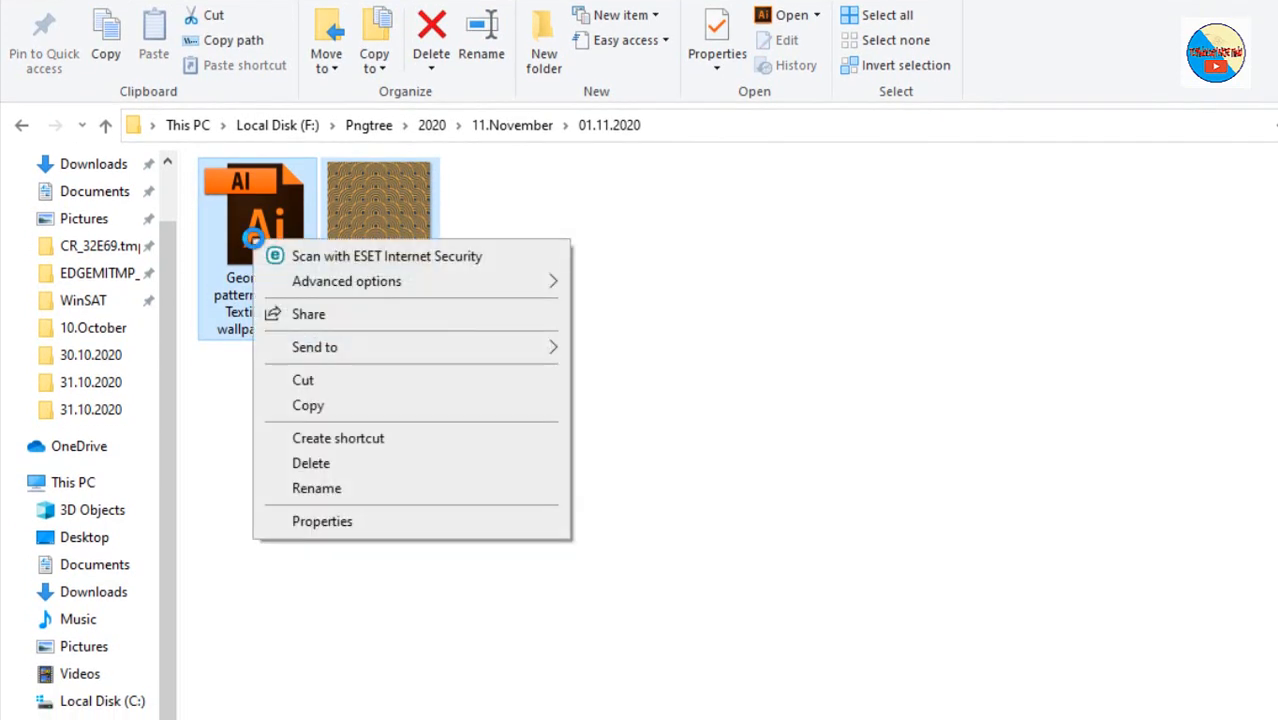
pyautogui.moveTo(318, 347)
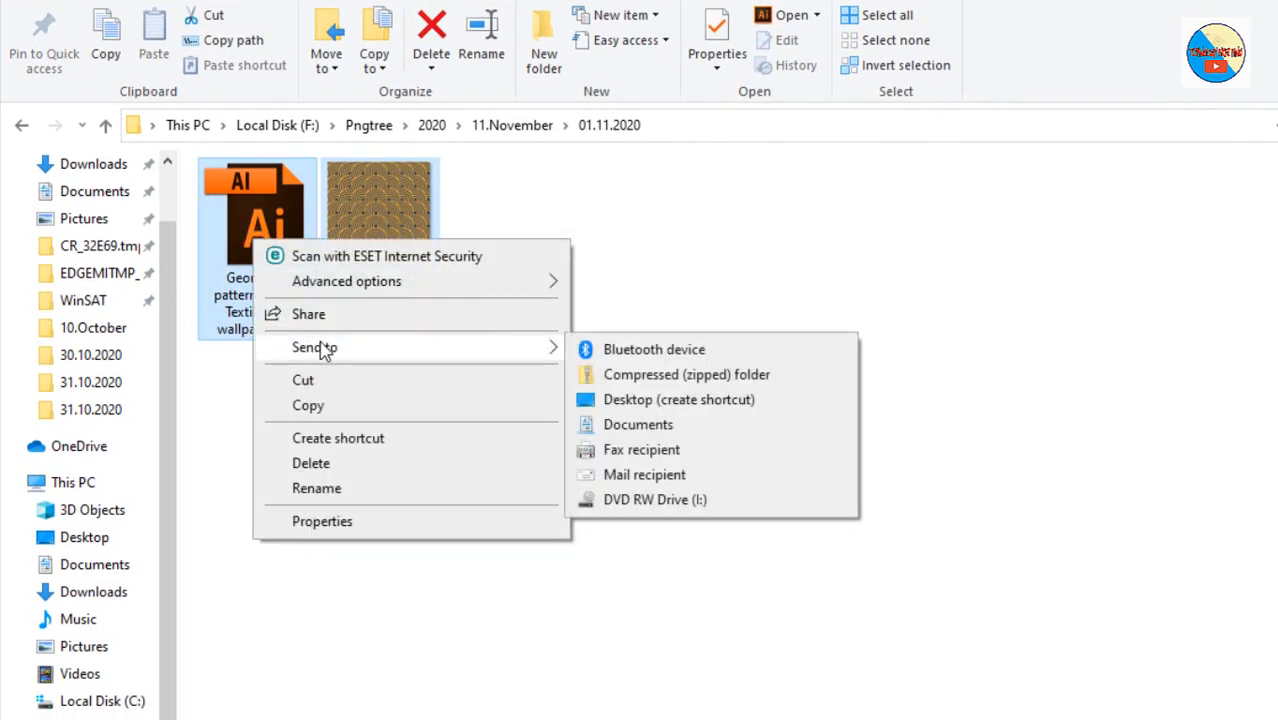
pyautogui.click(681, 388)
pyautogui.click(752, 470)
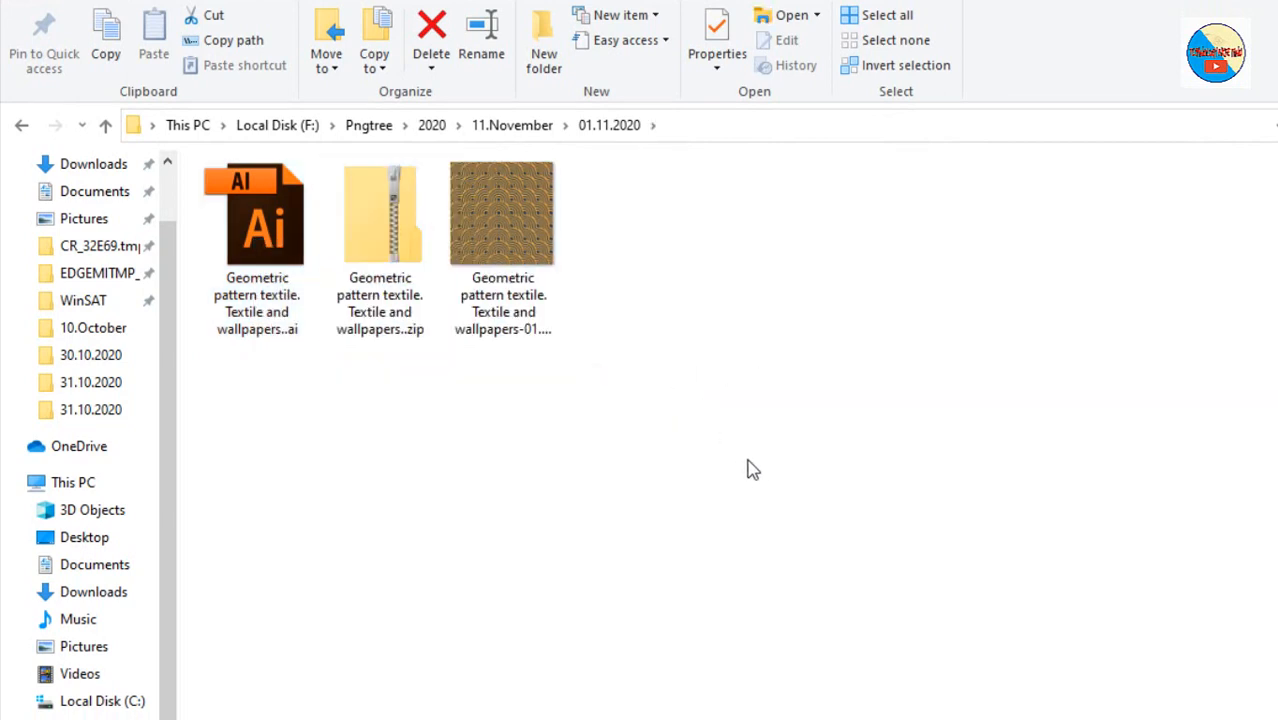
pyautogui.rightClick(752, 470)
pyautogui.click(767, 477)
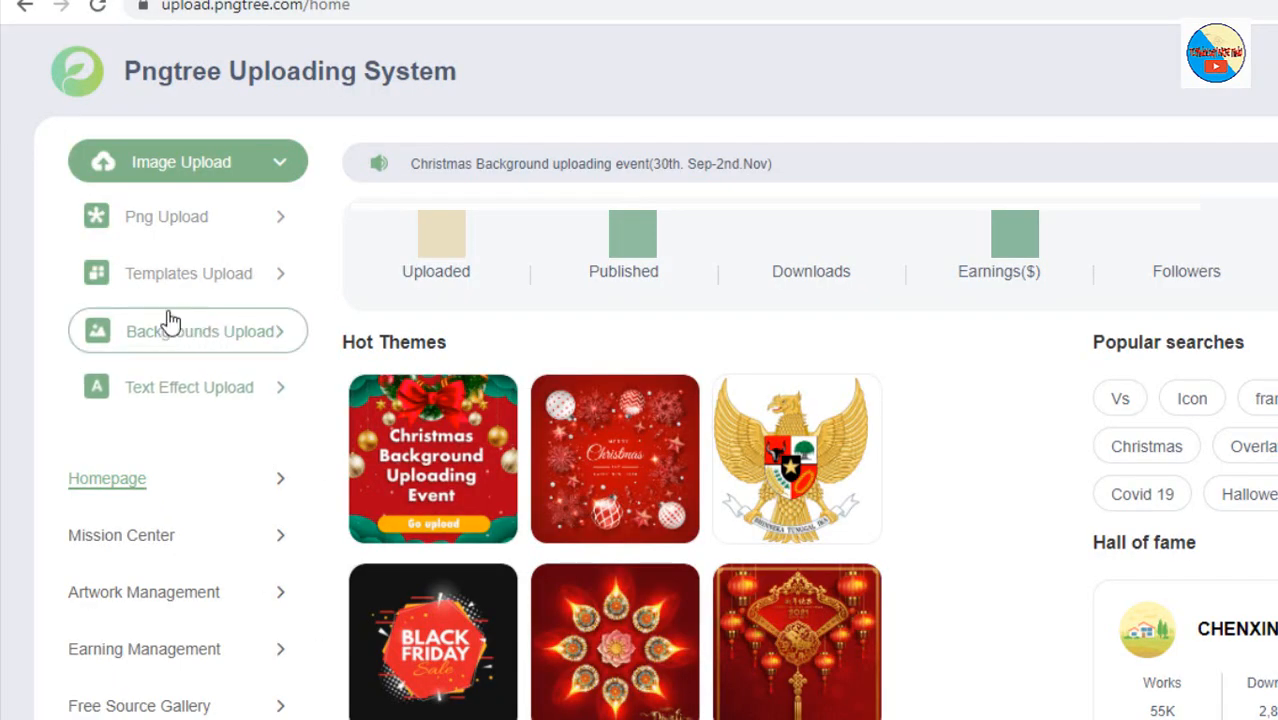
# - Switch to the Pngtree Uploading System in the browser and open the Backgrounds Upload page
pyautogui.click(170, 335)
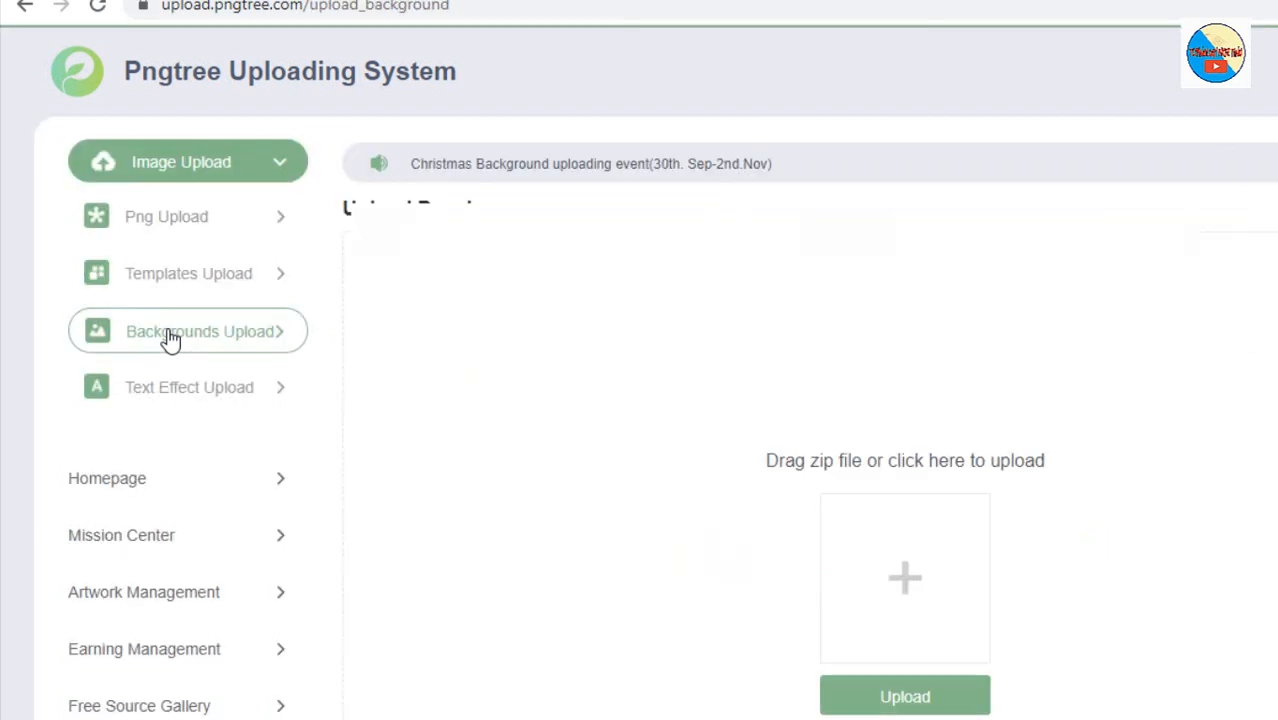
pyautogui.scroll(-1, 1117, 463)
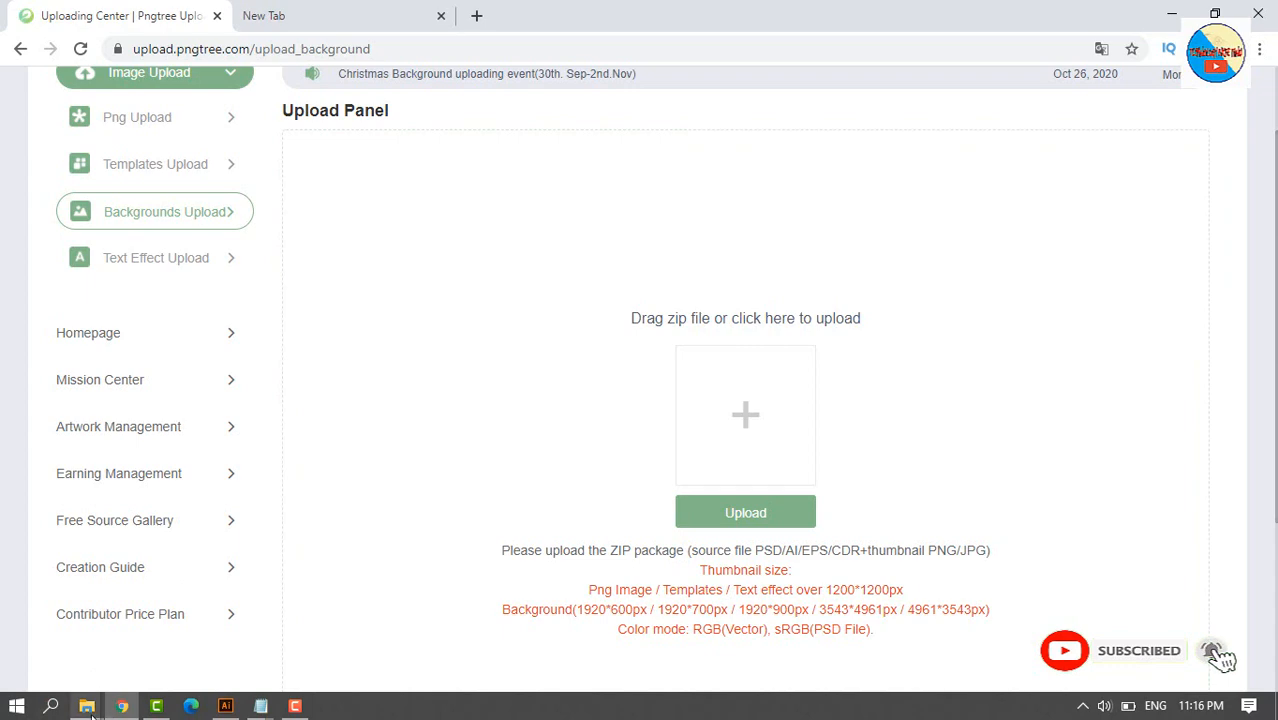
# - Add the zip file straight from the 01.11.2020 folder window to the upload panel, and remove it from the list again
pyautogui.moveTo(87, 706)
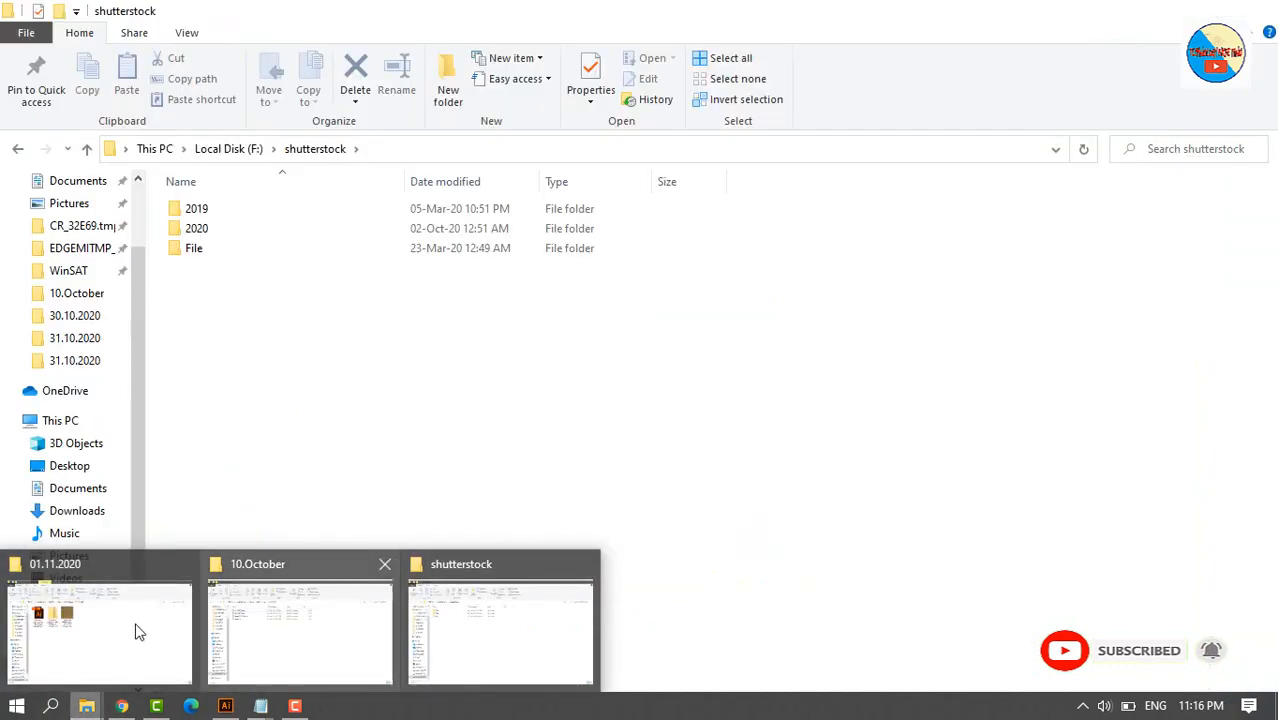
pyautogui.click(134, 632)
pyautogui.moveTo(307, 238); pyautogui.dragTo(745, 422)
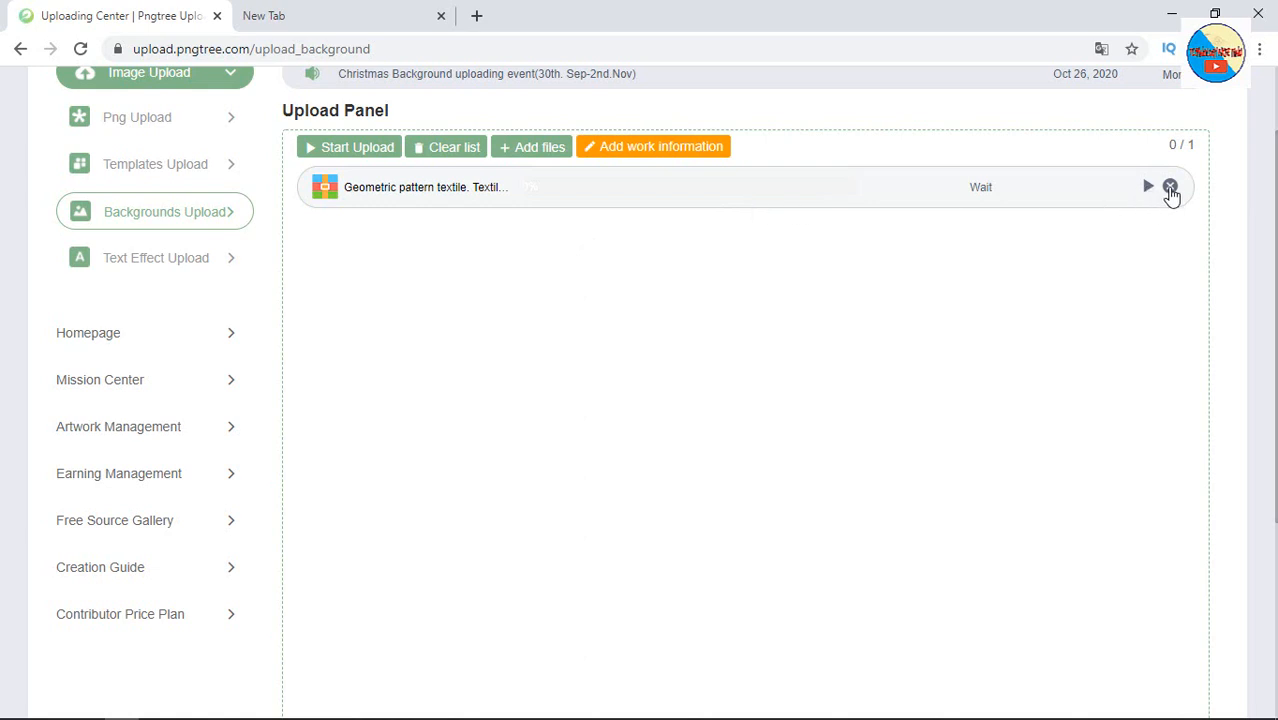
pyautogui.click(1170, 190)
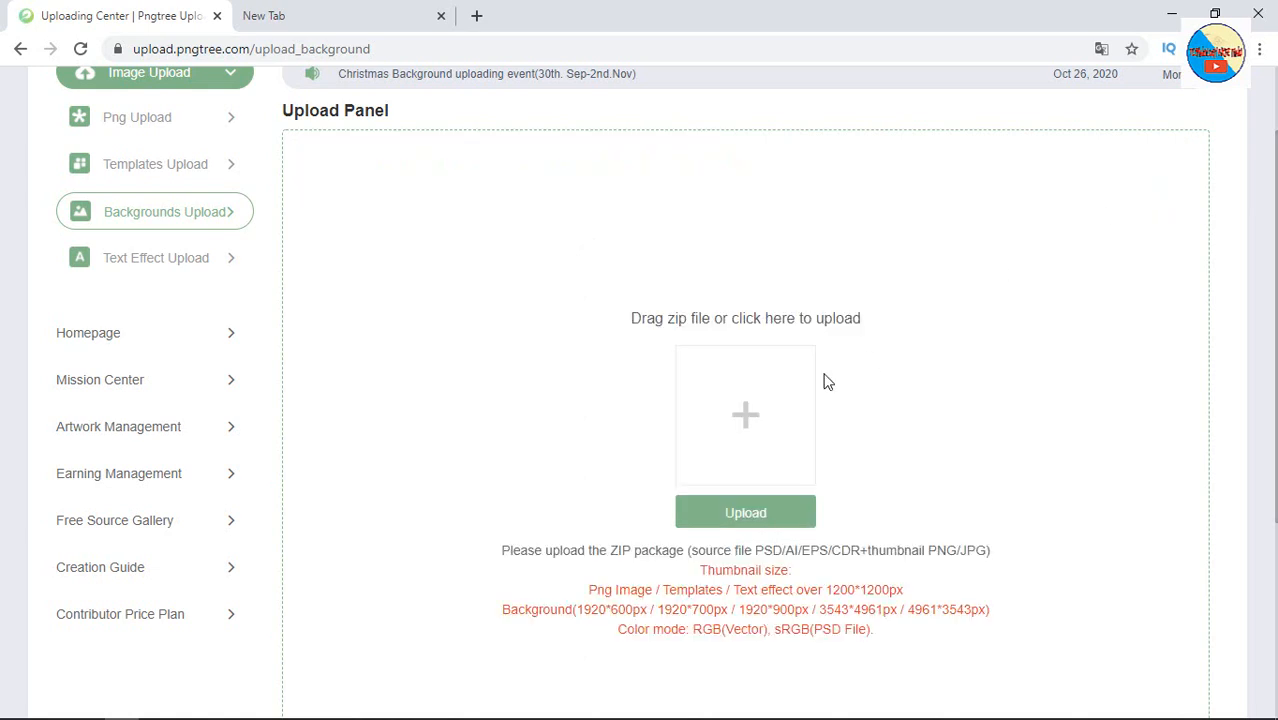
# - Choose "Geometric pattern textile. Textile and wallpapers..zip" from Local Disk (F:) > Pngtree > 2020 > 11.November > 01.11.2020 and upload it
pyautogui.click(745, 412)
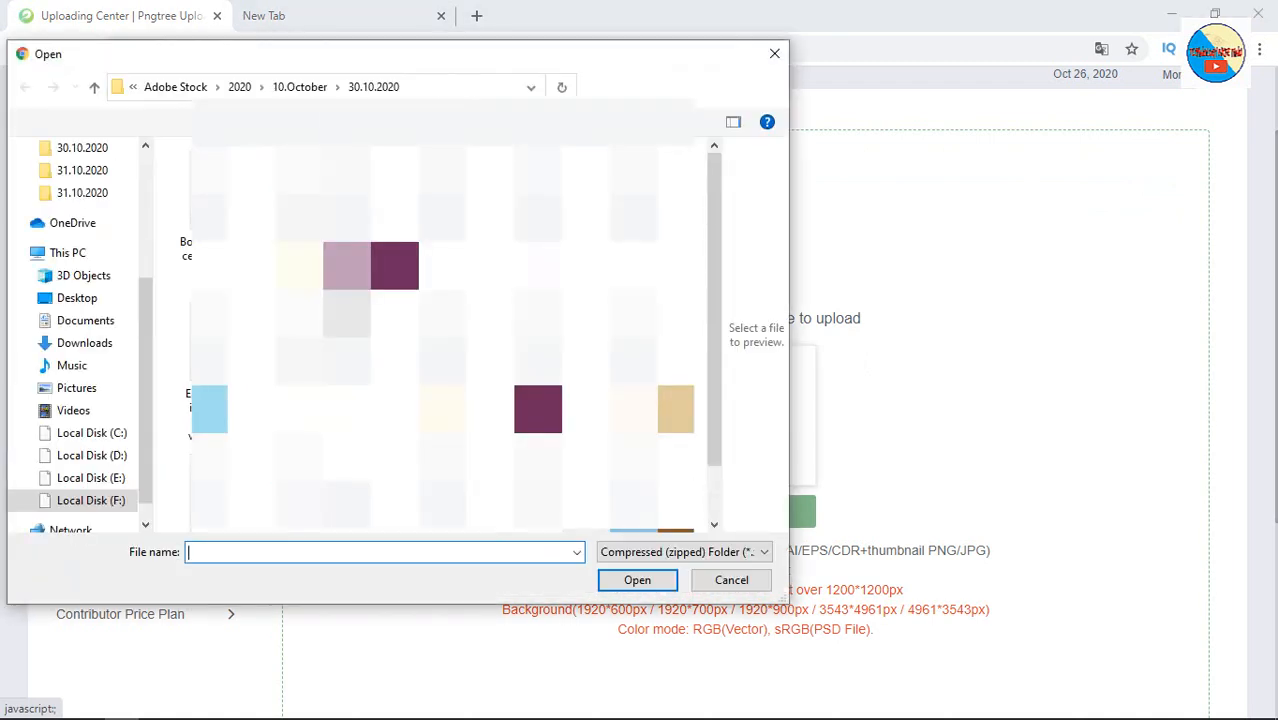
pyautogui.click(175, 87)
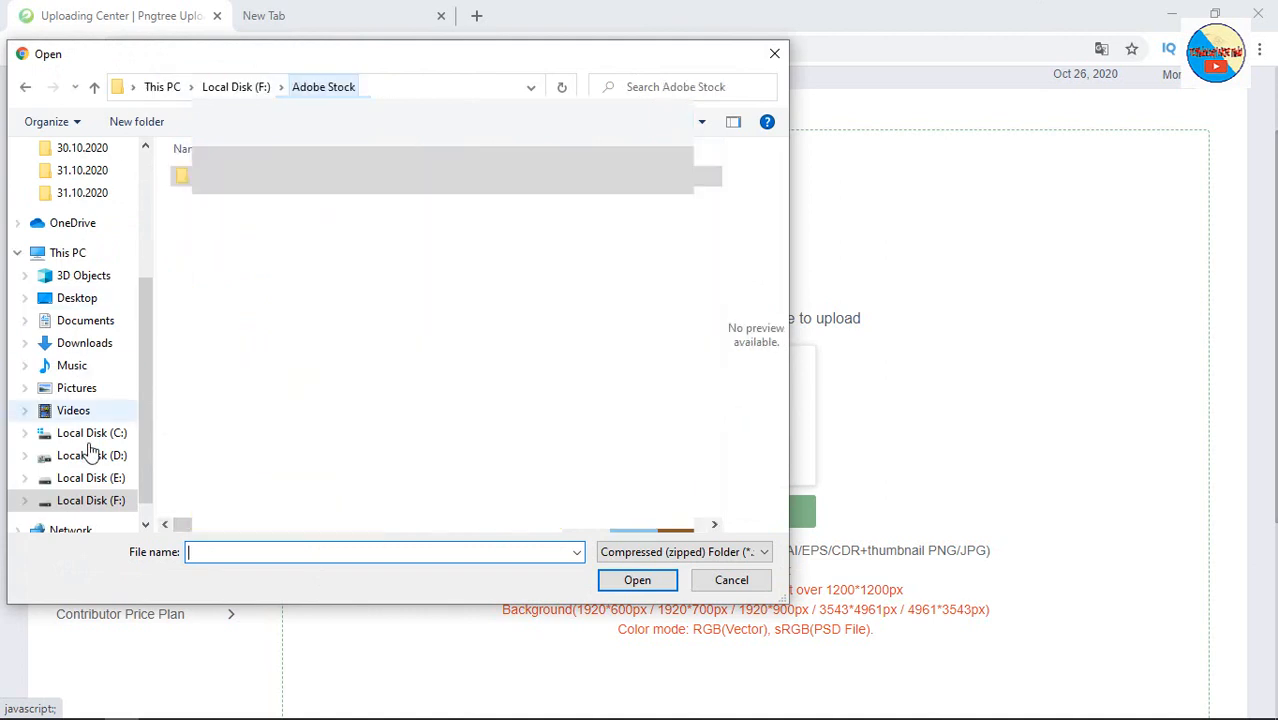
pyautogui.click(237, 87)
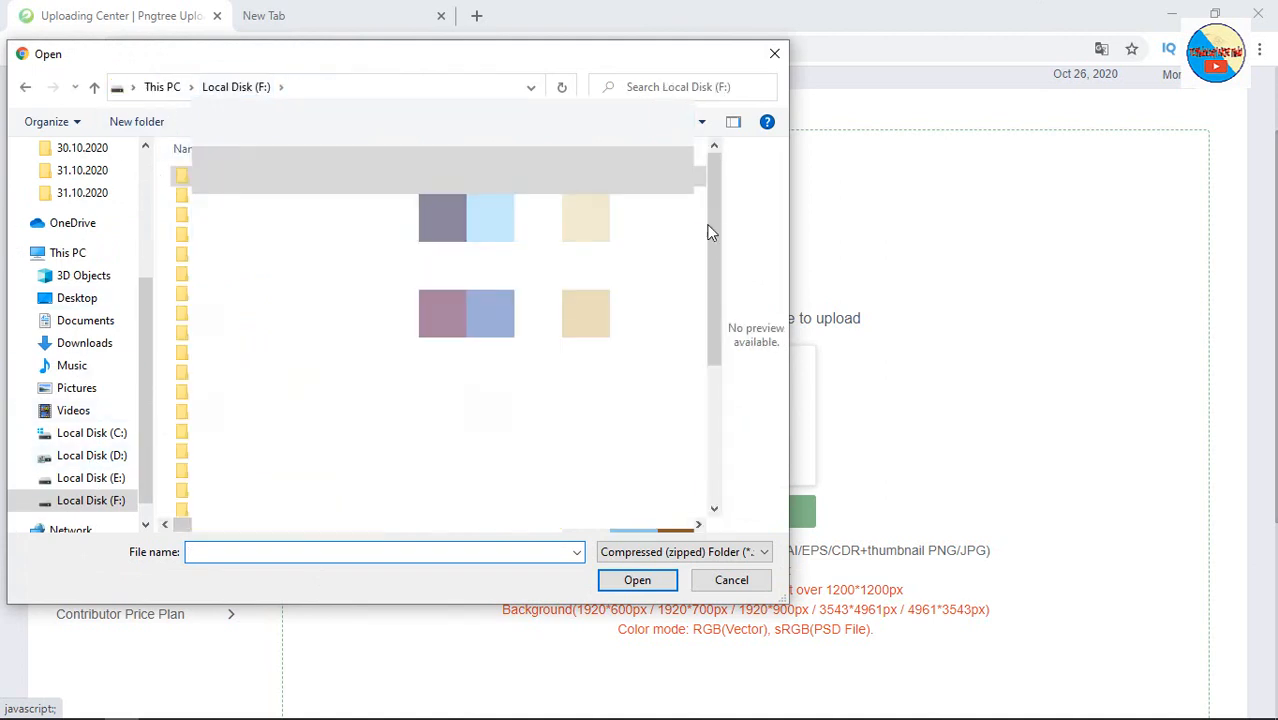
pyautogui.moveTo(720, 268); pyautogui.dragTo(718, 405)
pyautogui.doubleClick(215, 366)
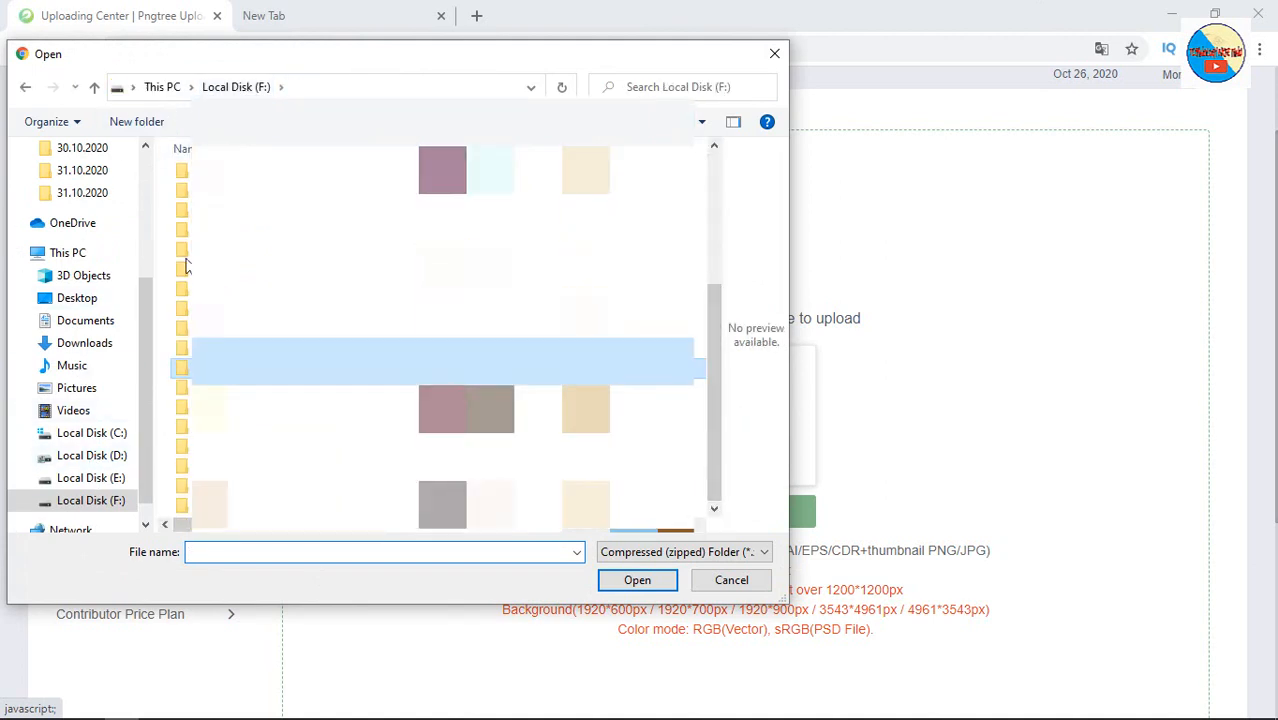
pyautogui.doubleClick(225, 175)
pyautogui.doubleClick(225, 255)
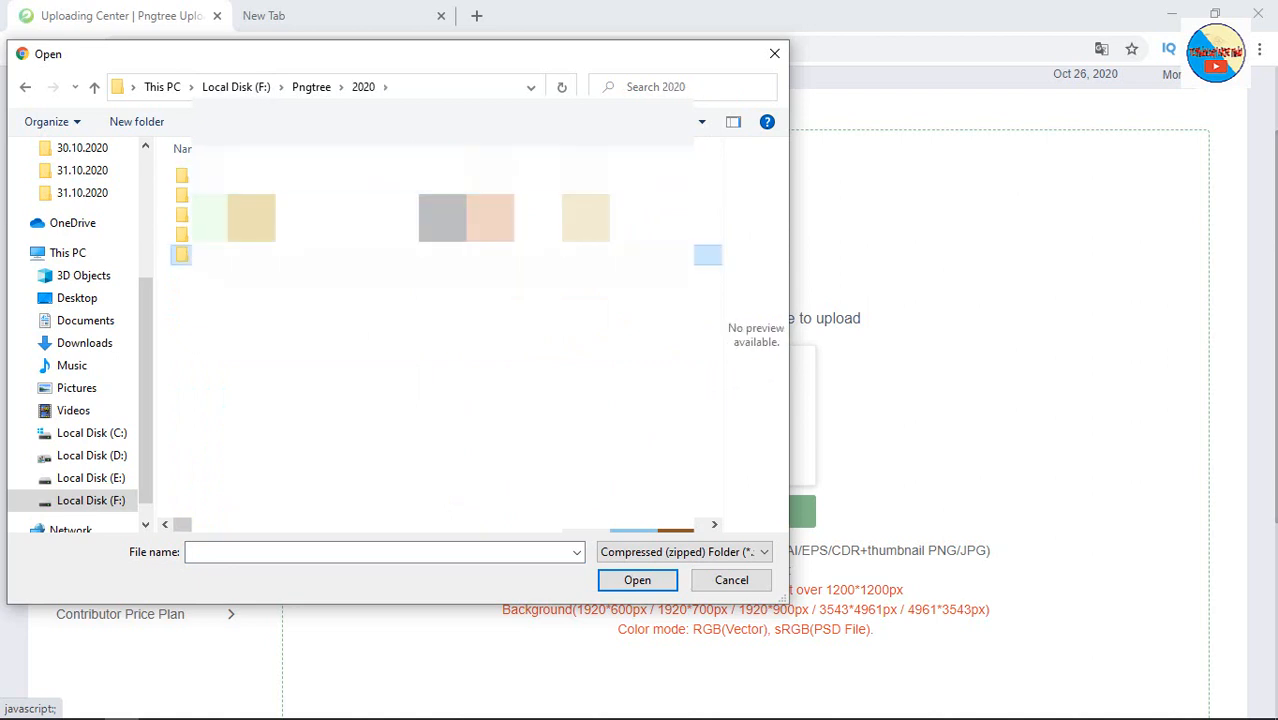
pyautogui.doubleClick(234, 177)
pyautogui.click(237, 222)
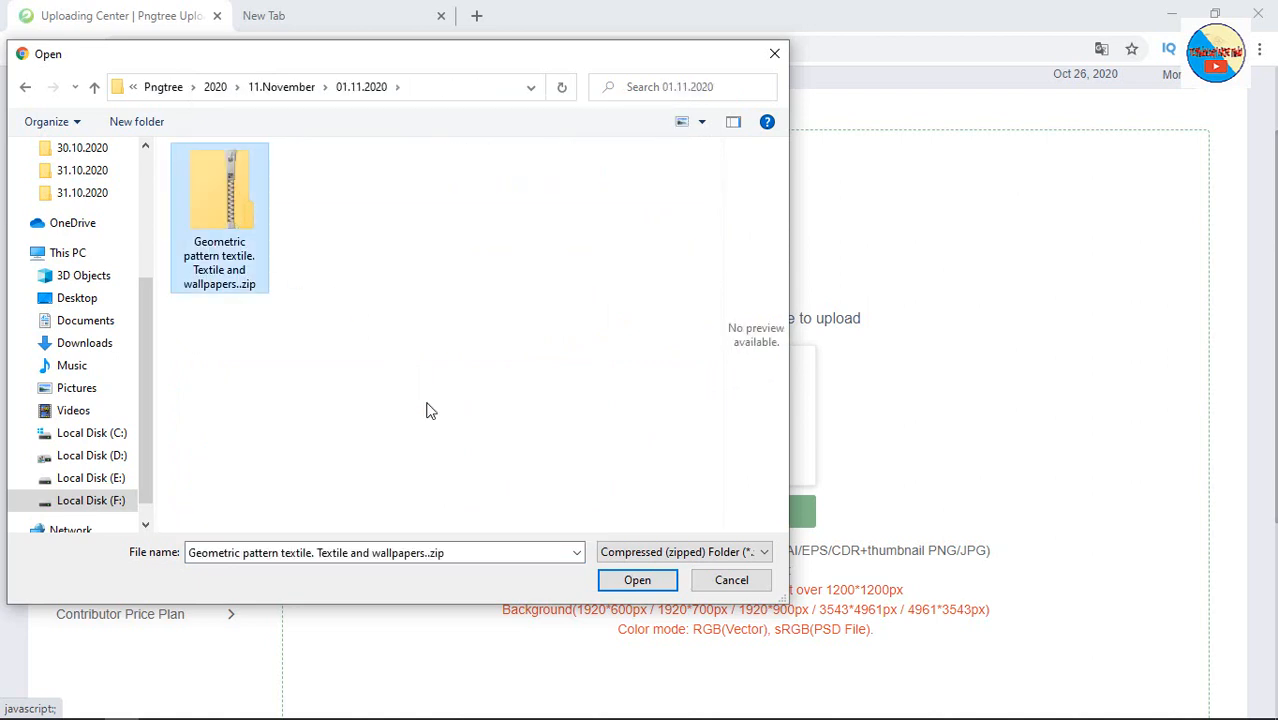
pyautogui.click(648, 590)
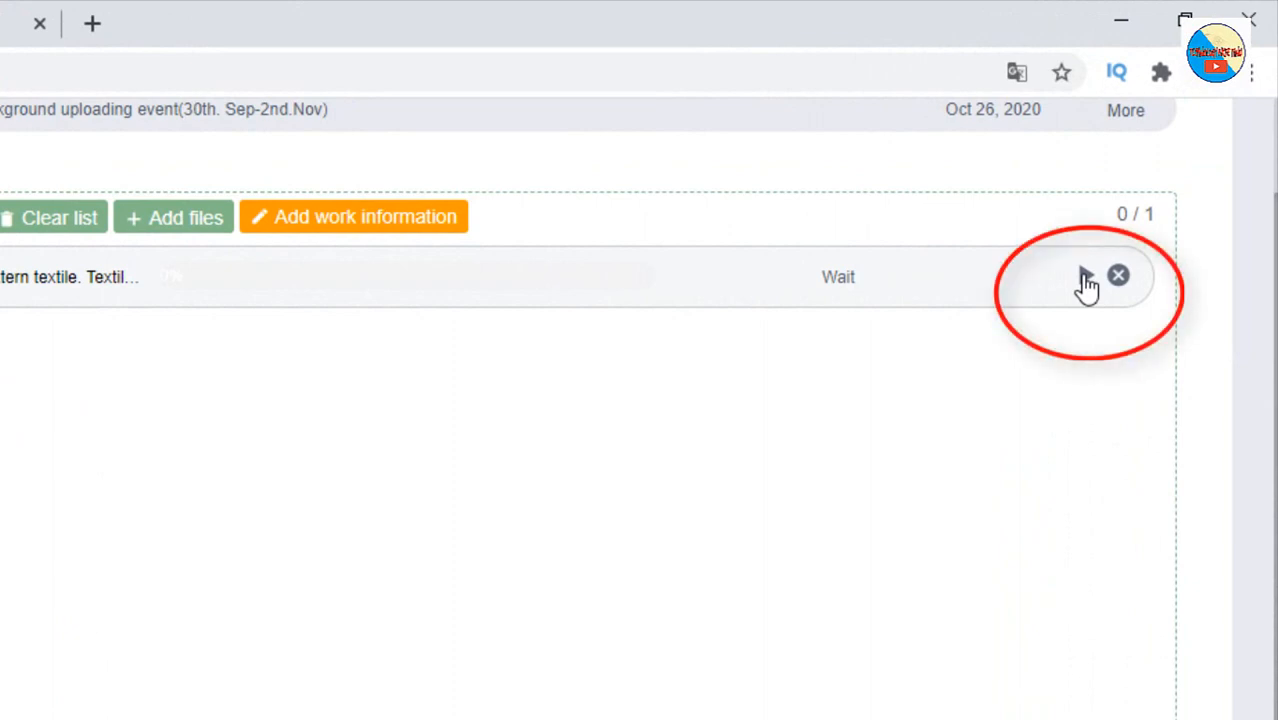
pyautogui.click(1084, 276)
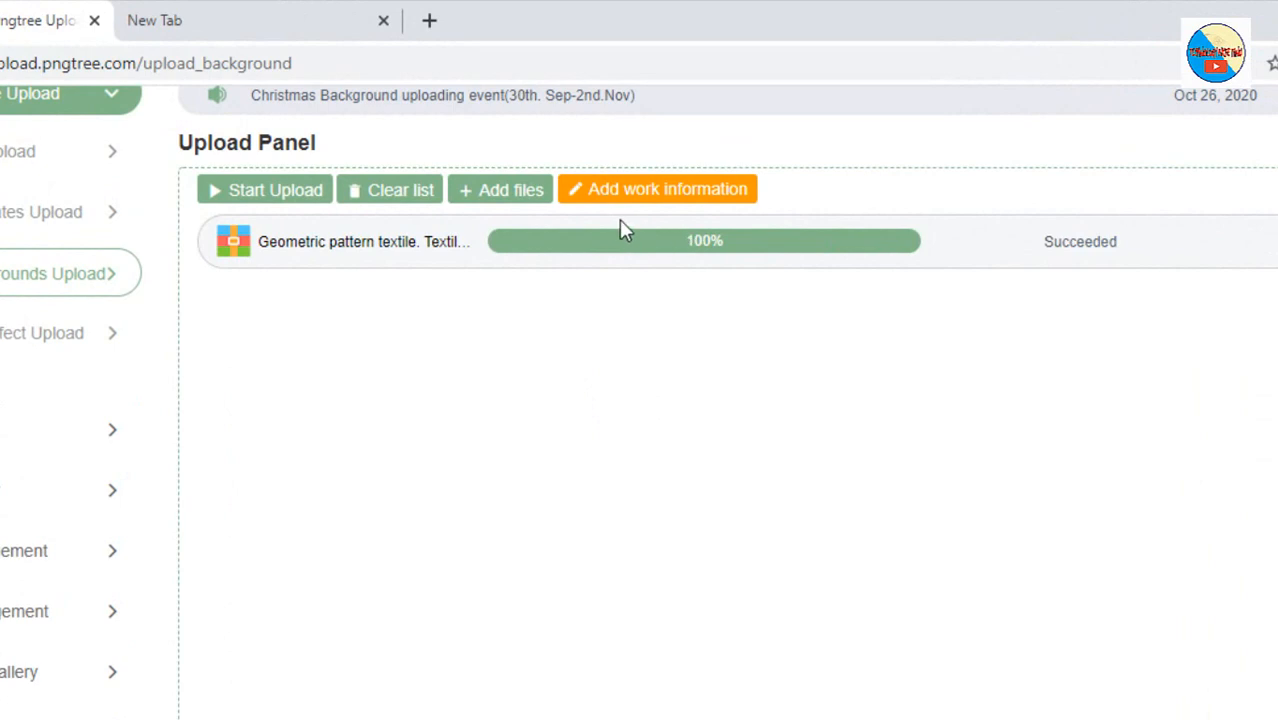
# - Open the work information page for the uploaded file, choosing English in the translation prompt and dismissing it
pyautogui.click(704, 200)
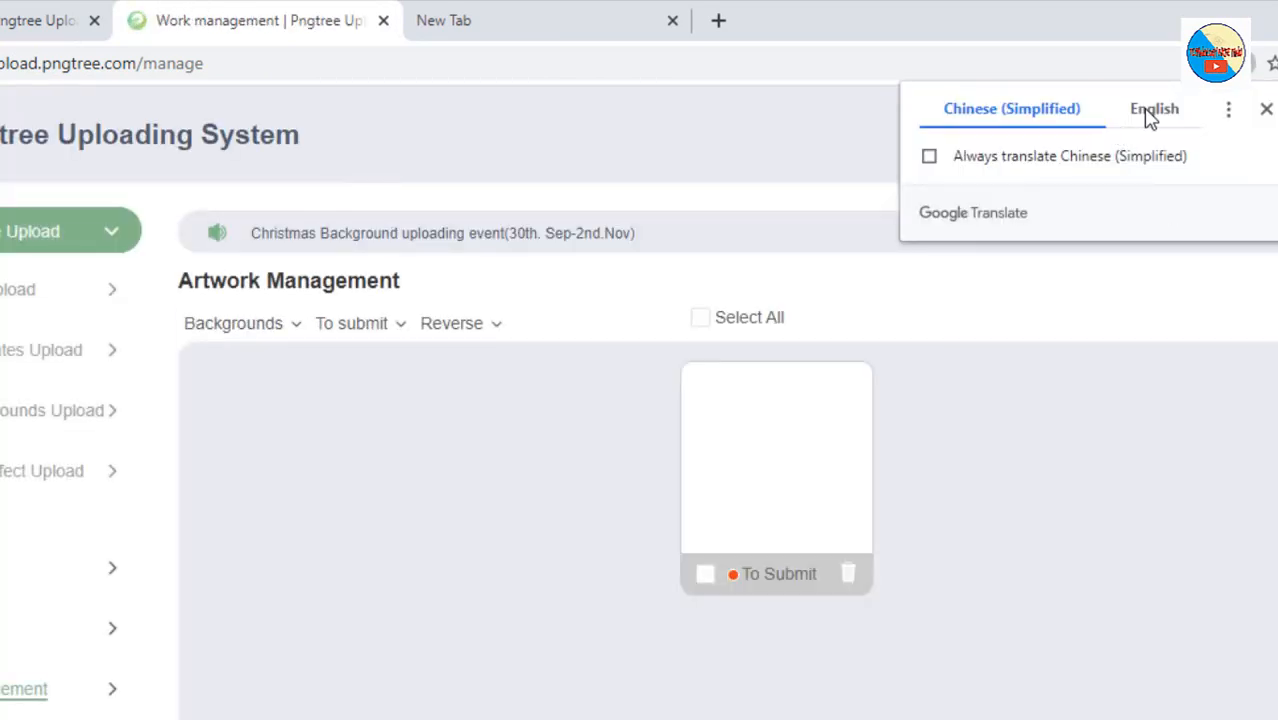
pyautogui.click(1152, 112)
pyautogui.click(1266, 108)
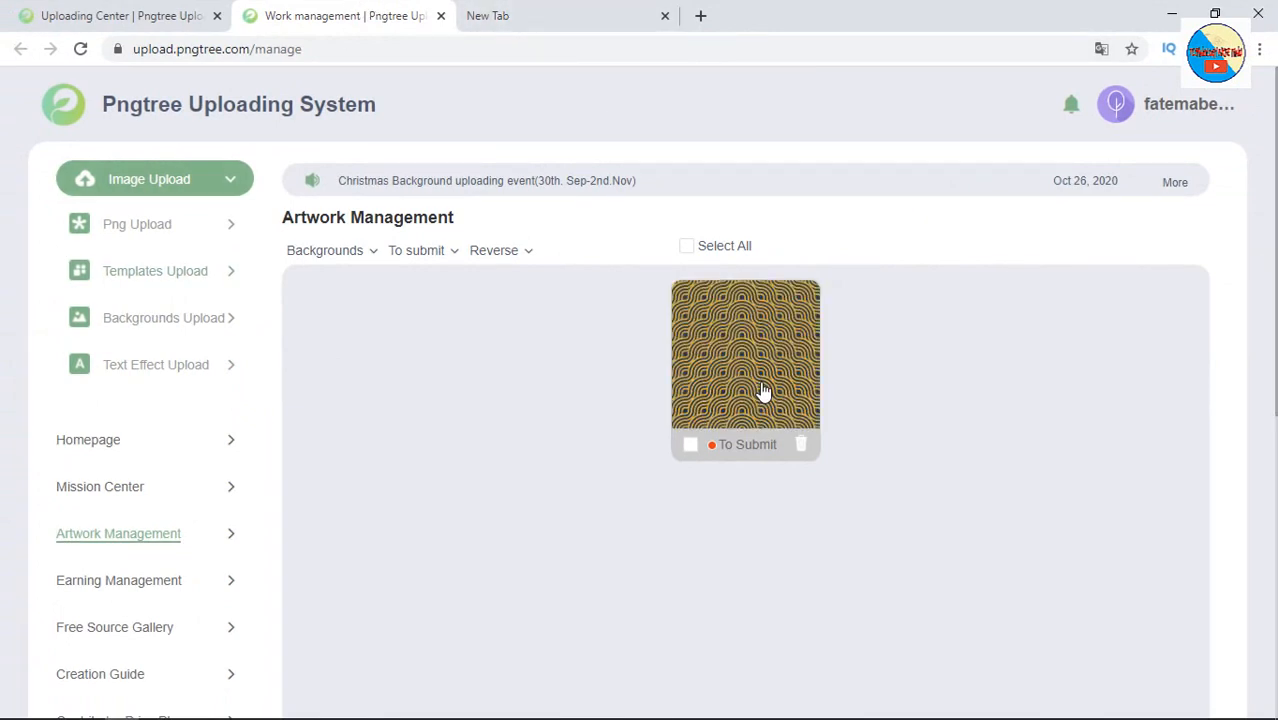
# - Return to the Uploading Center tab and open Artwork Management from there
pyautogui.click(176, 10)
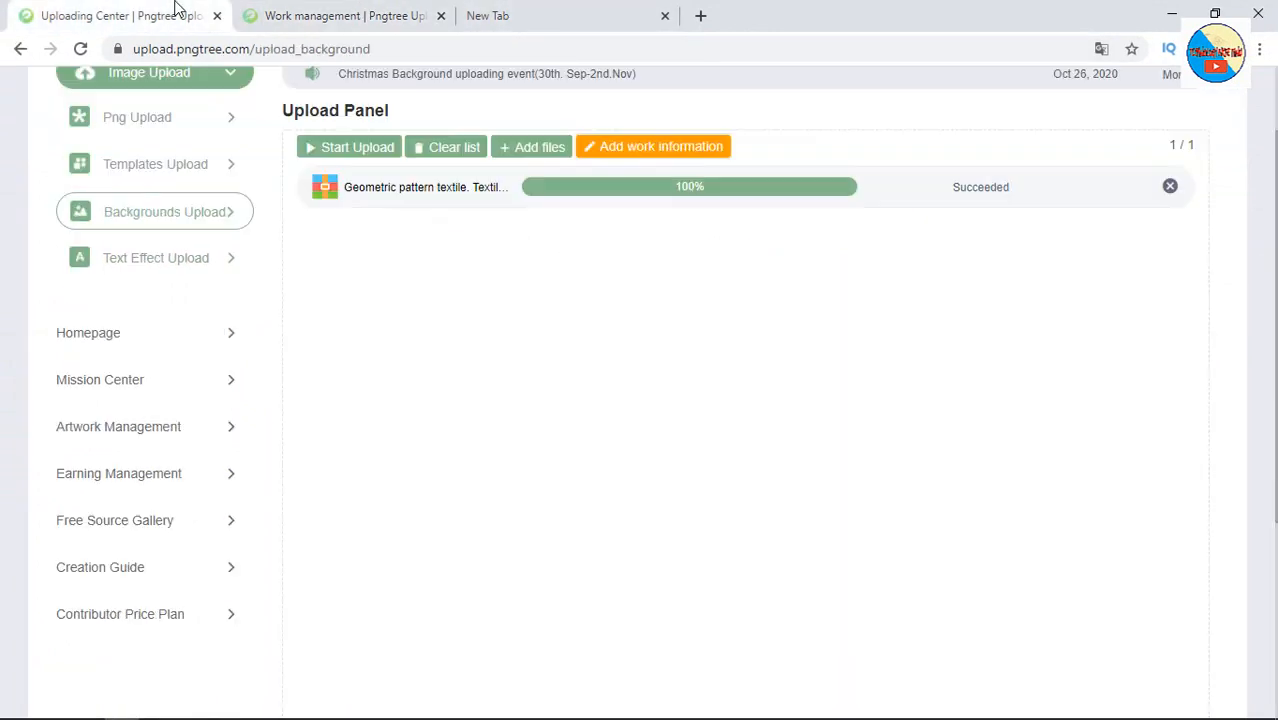
pyautogui.scroll(2, 560, 427)
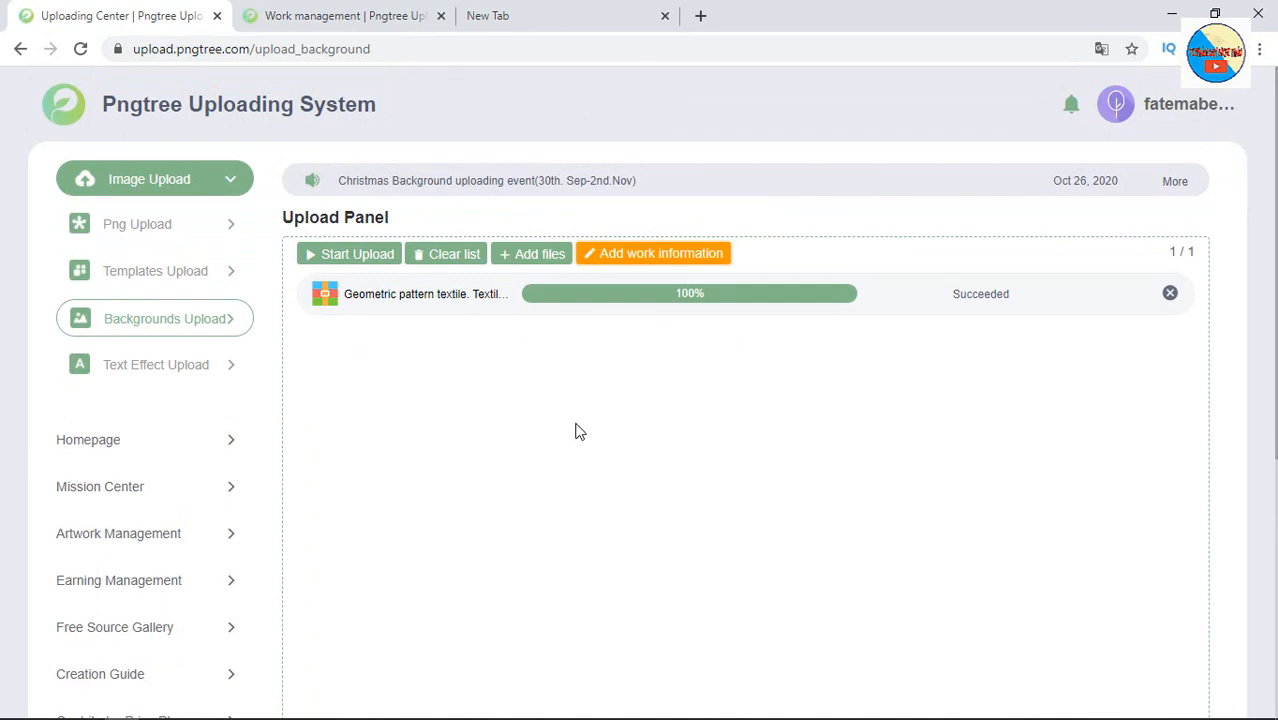
pyautogui.scroll(-4, 575, 430)
pyautogui.scroll(4, 576, 431)
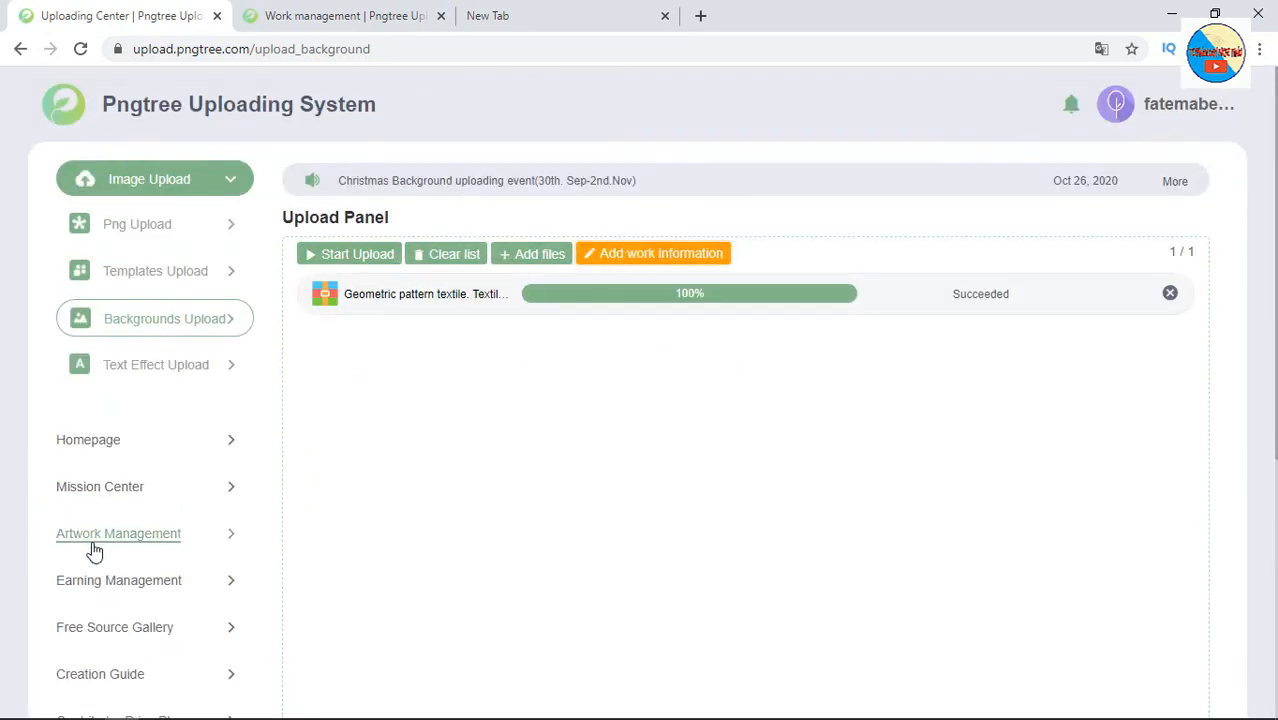
pyautogui.click(146, 545)
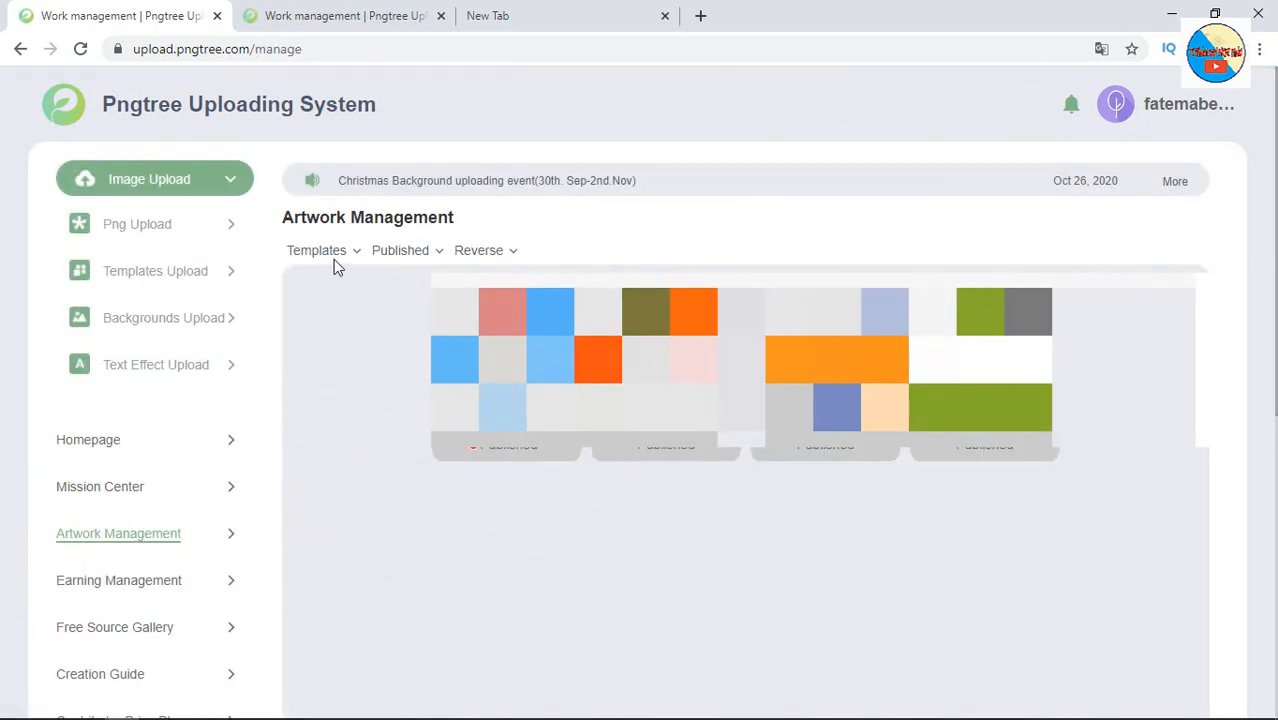
# - Filter the artwork list to Backgrounds with the status To submit
pyautogui.click(336, 262)
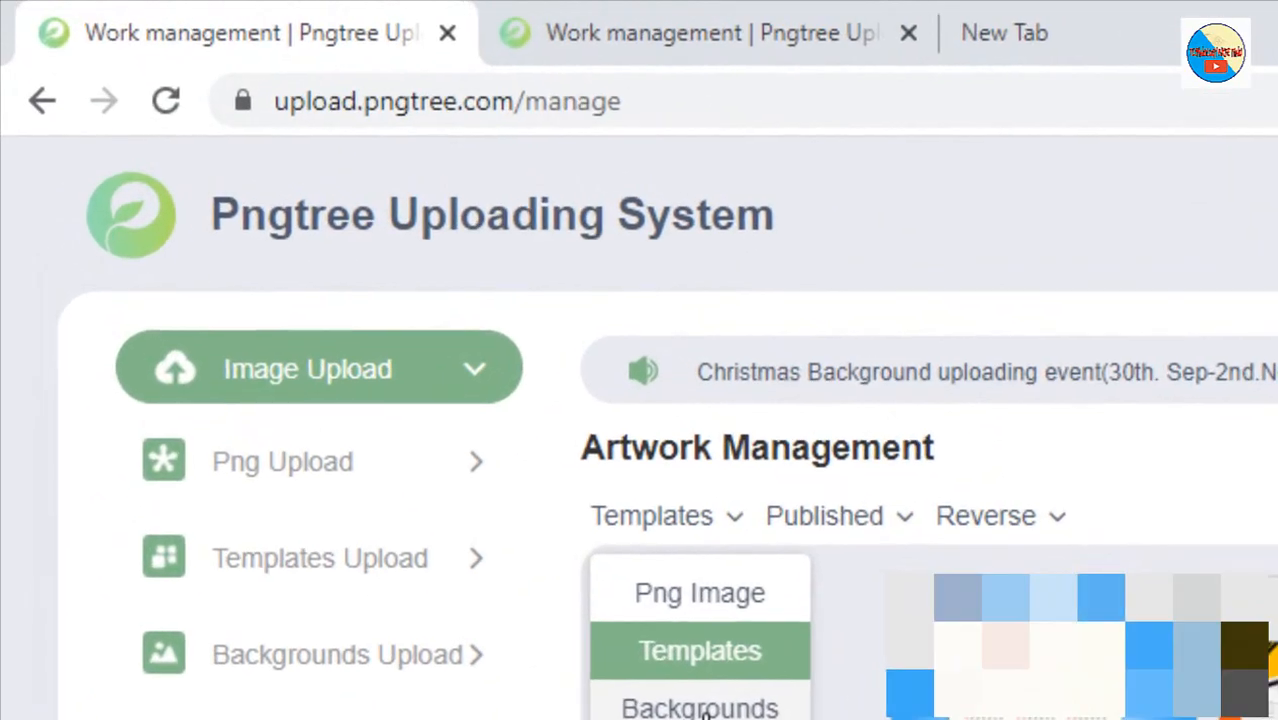
pyautogui.click(342, 349)
pyautogui.click(903, 528)
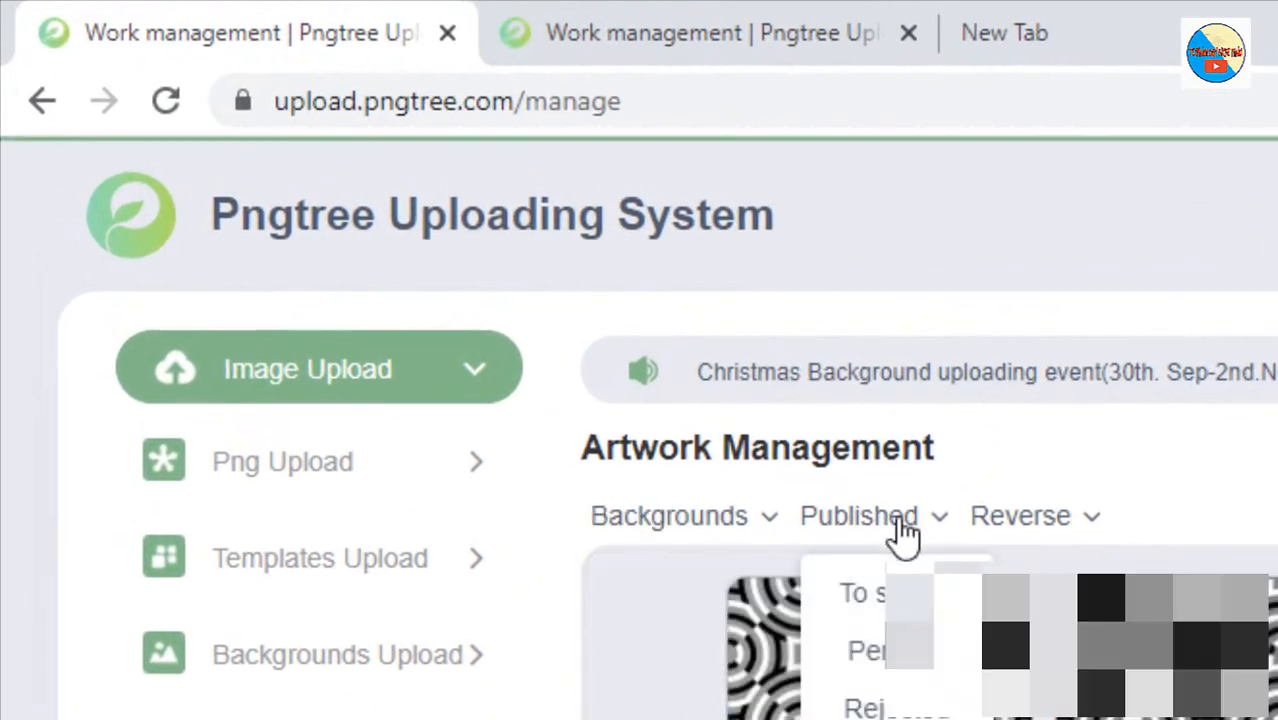
pyautogui.click(860, 593)
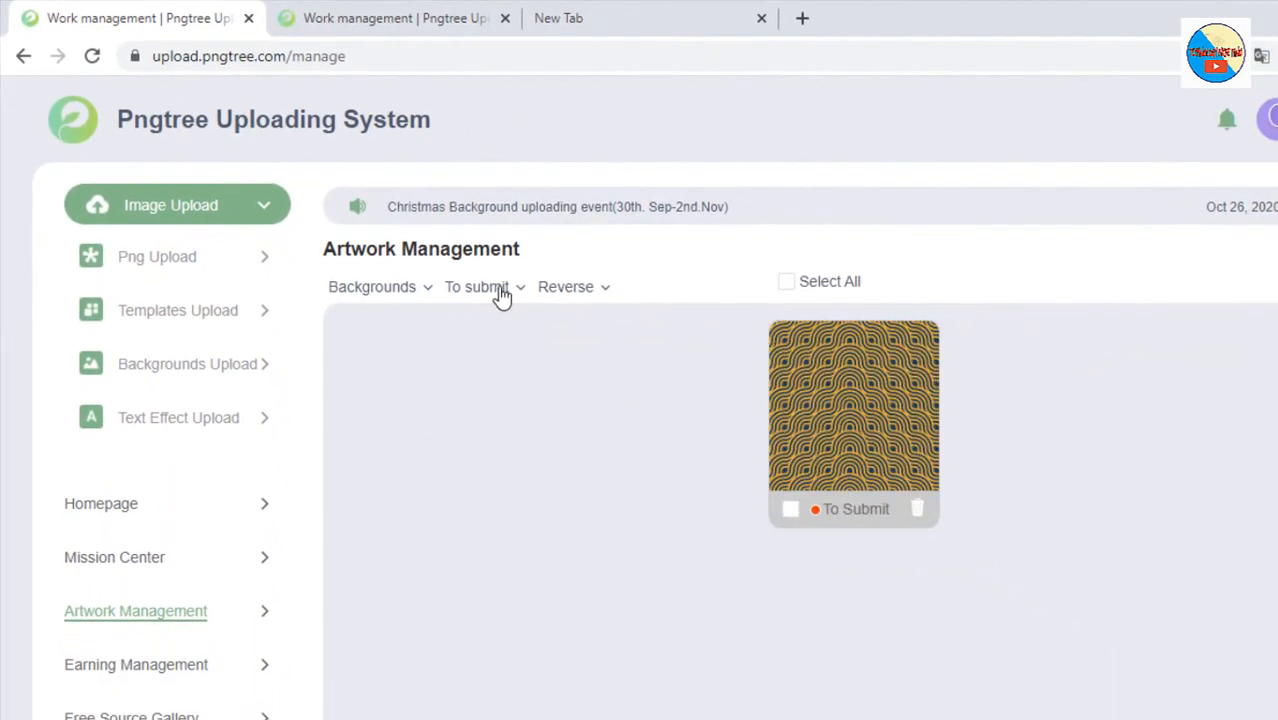
pyautogui.click(480, 287)
pyautogui.click(994, 557)
# - Select the orange and blue wave pattern artwork and open its work details
pyautogui.click(790, 510)
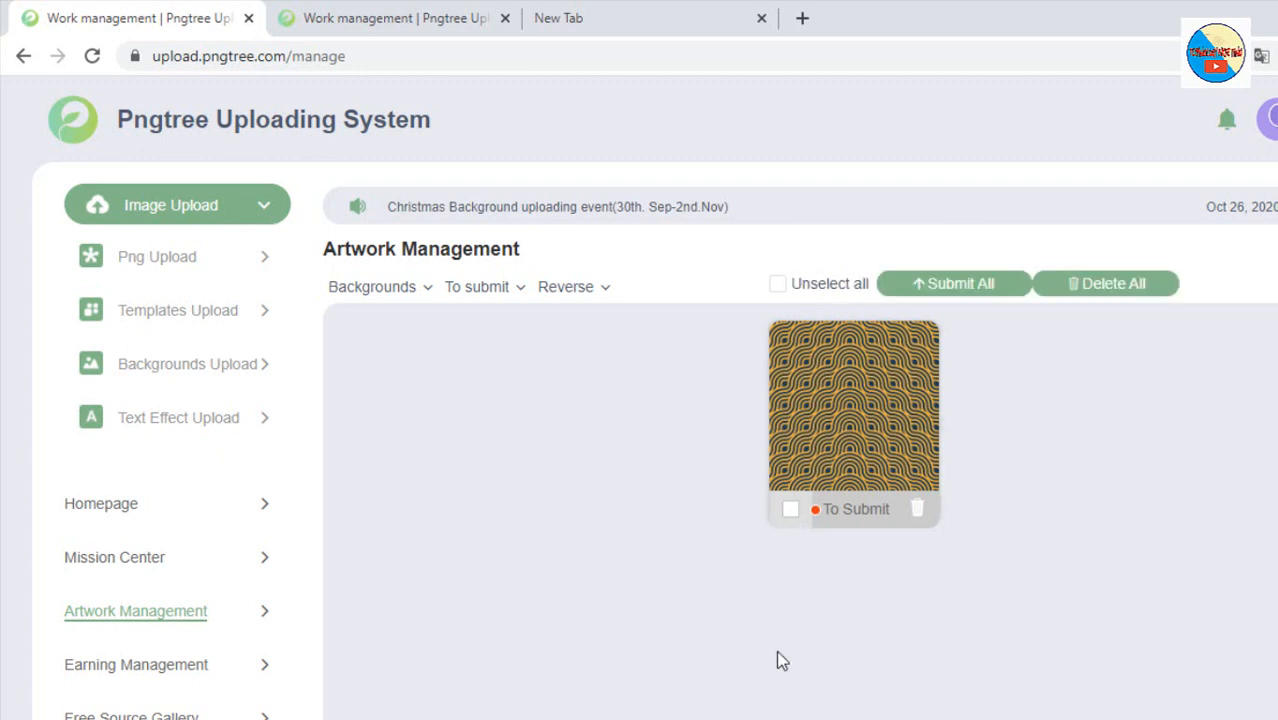
pyautogui.click(852, 432)
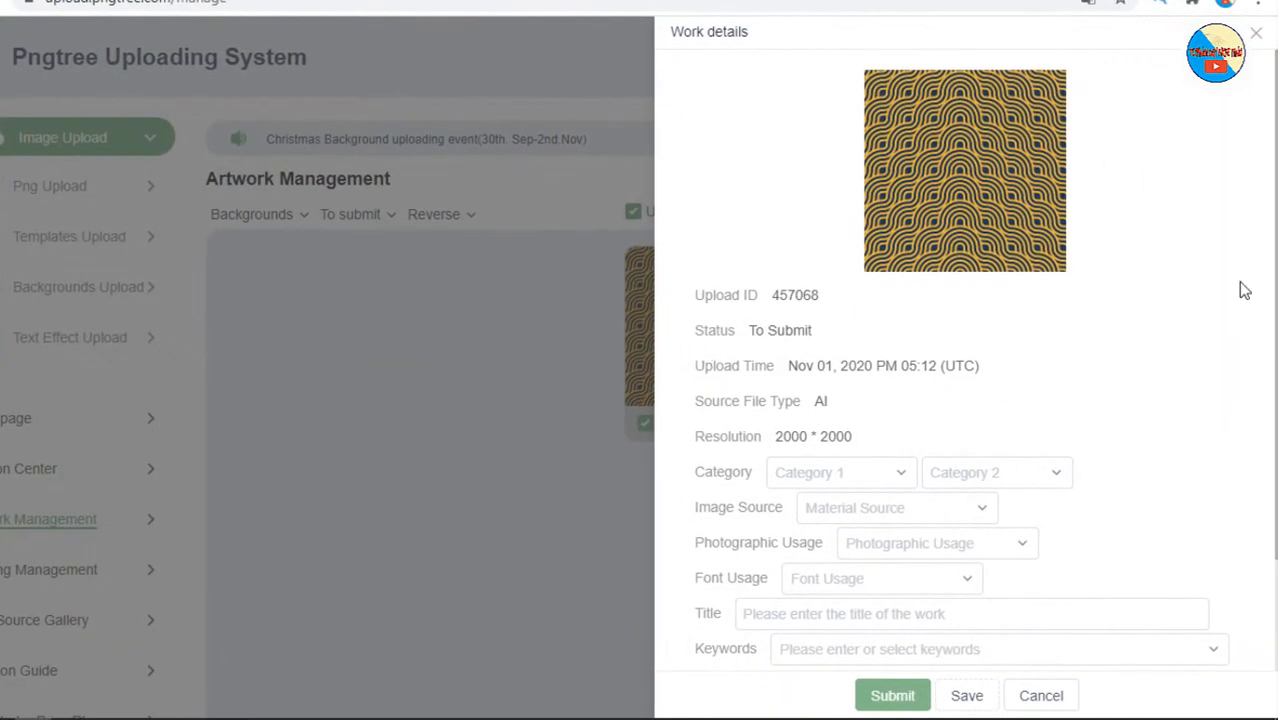
# - Set the artwork's category to BACKGROUND with Flower as the second category
pyautogui.scroll(-2, 1044, 366)
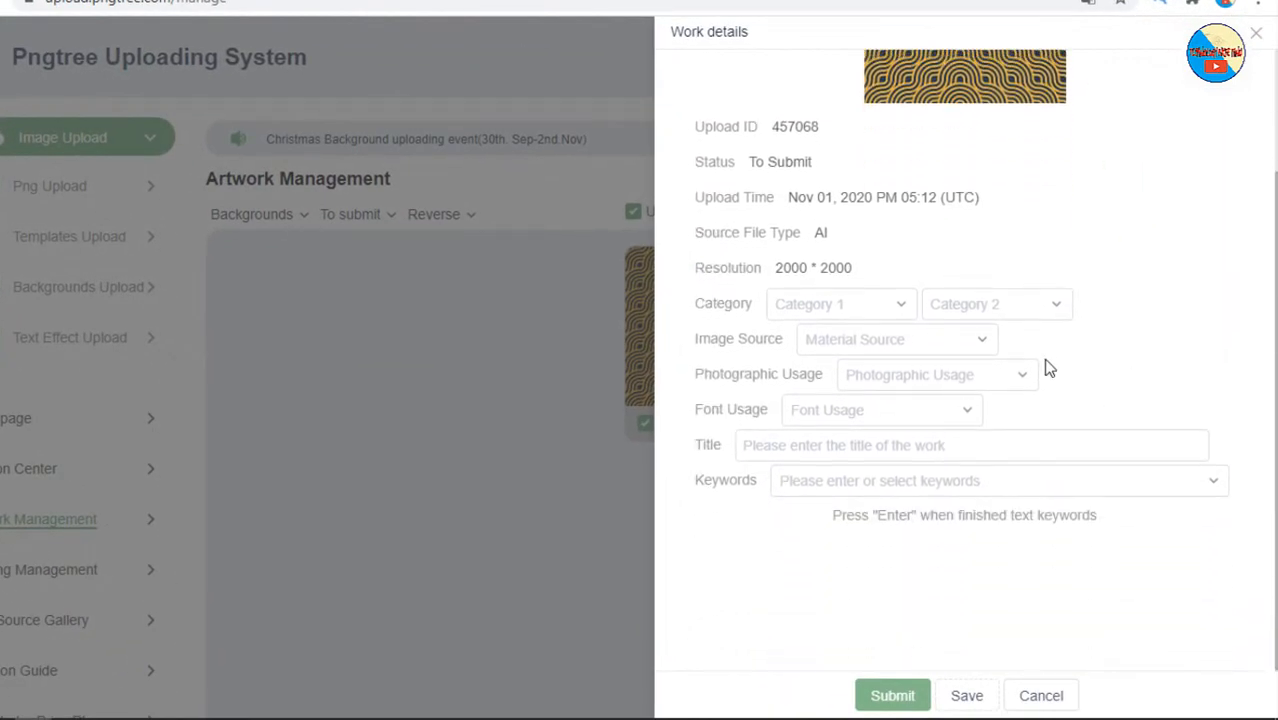
pyautogui.click(876, 316)
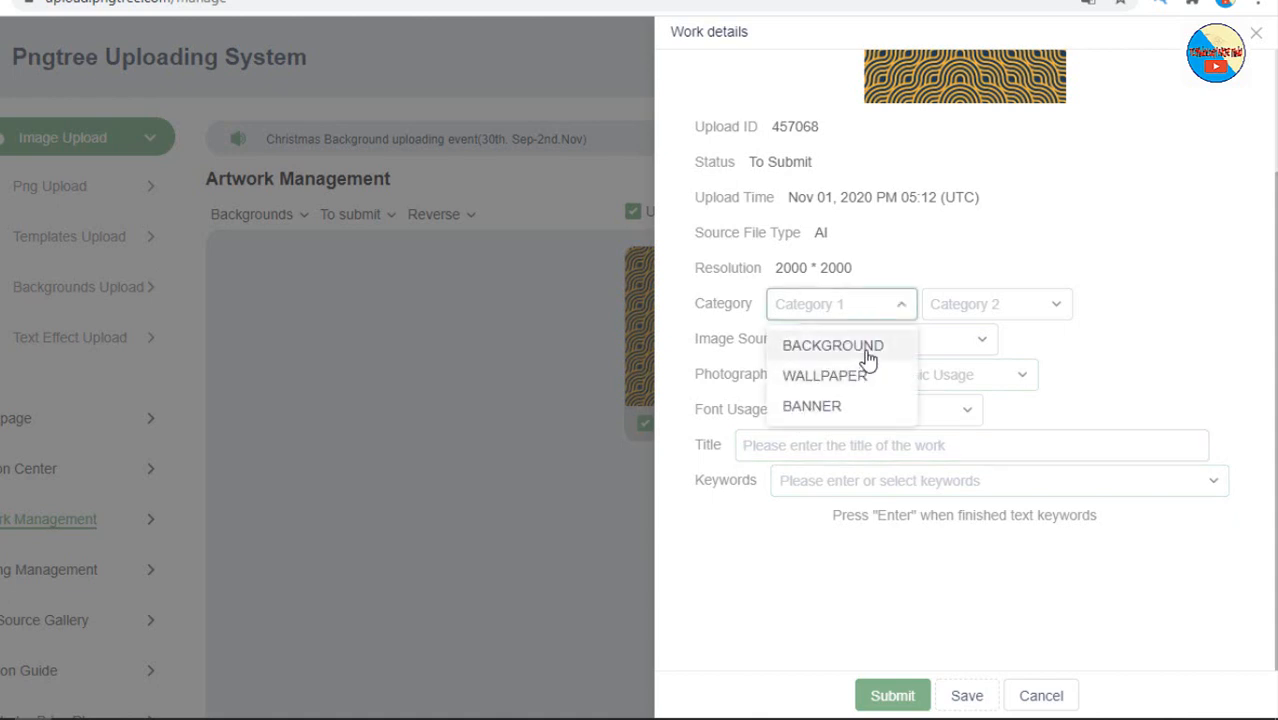
pyautogui.click(906, 338)
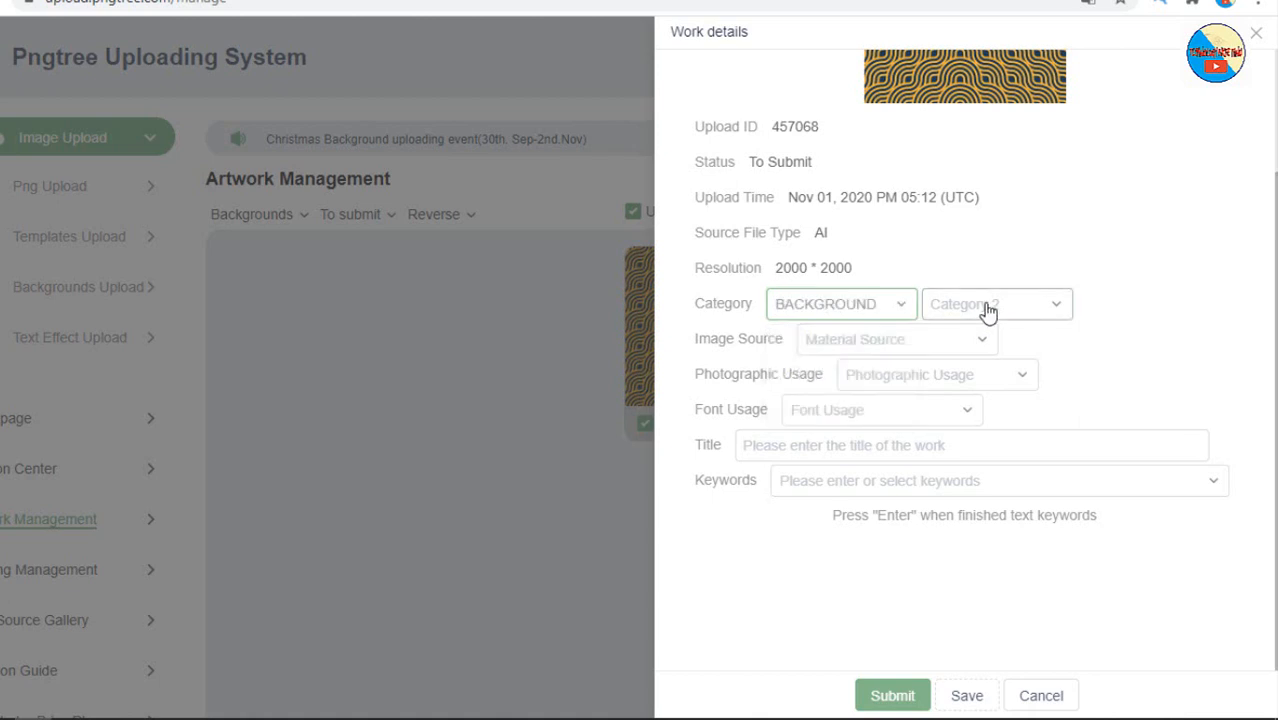
pyautogui.click(988, 312)
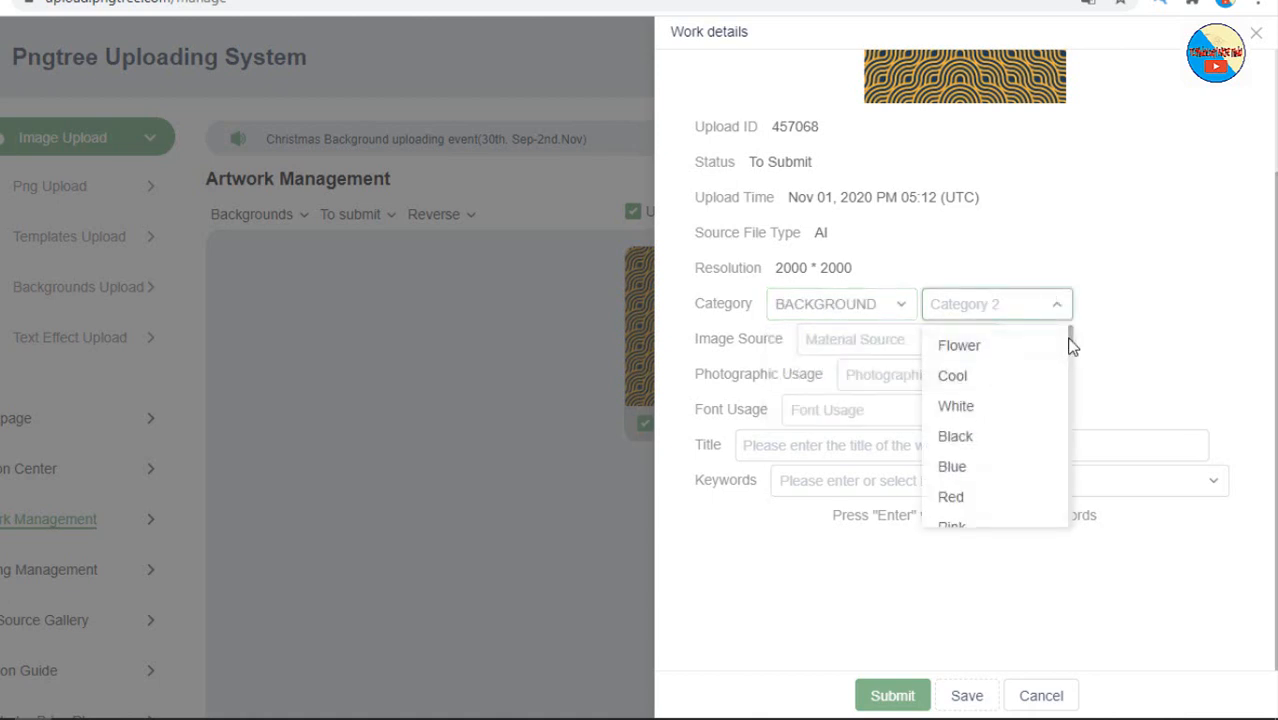
pyautogui.click(990, 348)
# - Set Photographic Usage to Photographs not used and Font Usage to Unused font
pyautogui.click(895, 378)
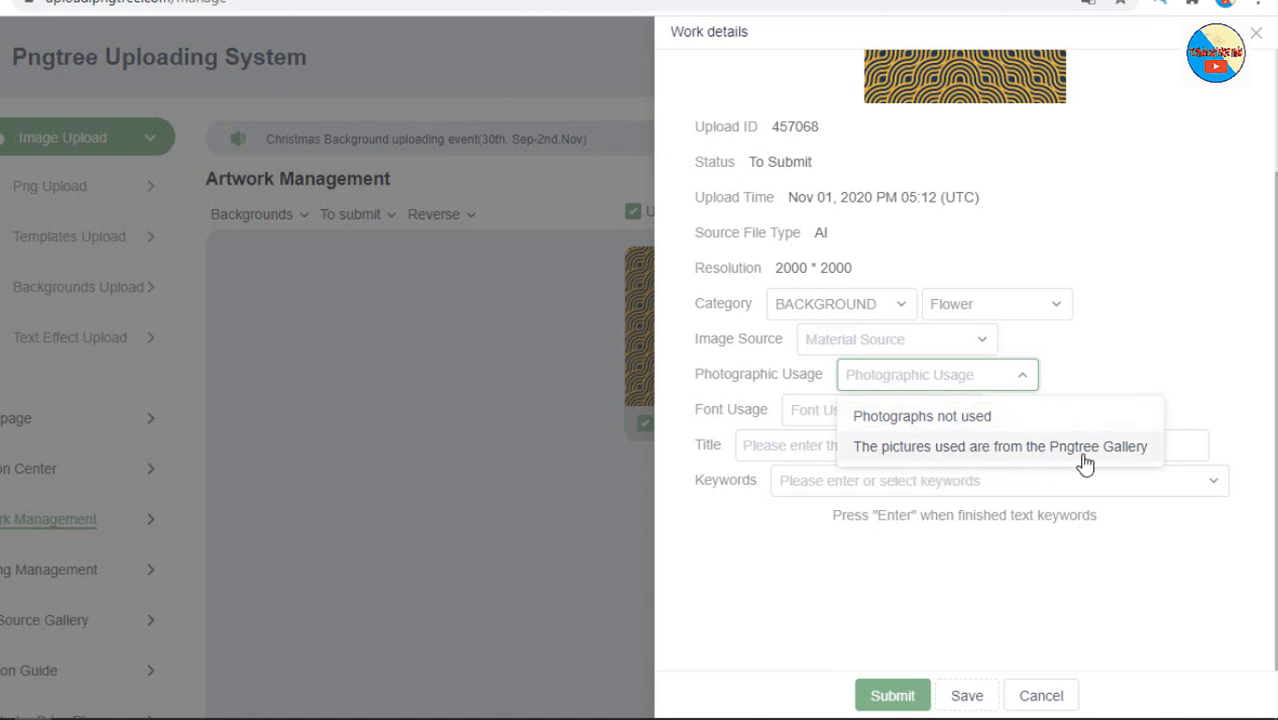
pyautogui.click(964, 420)
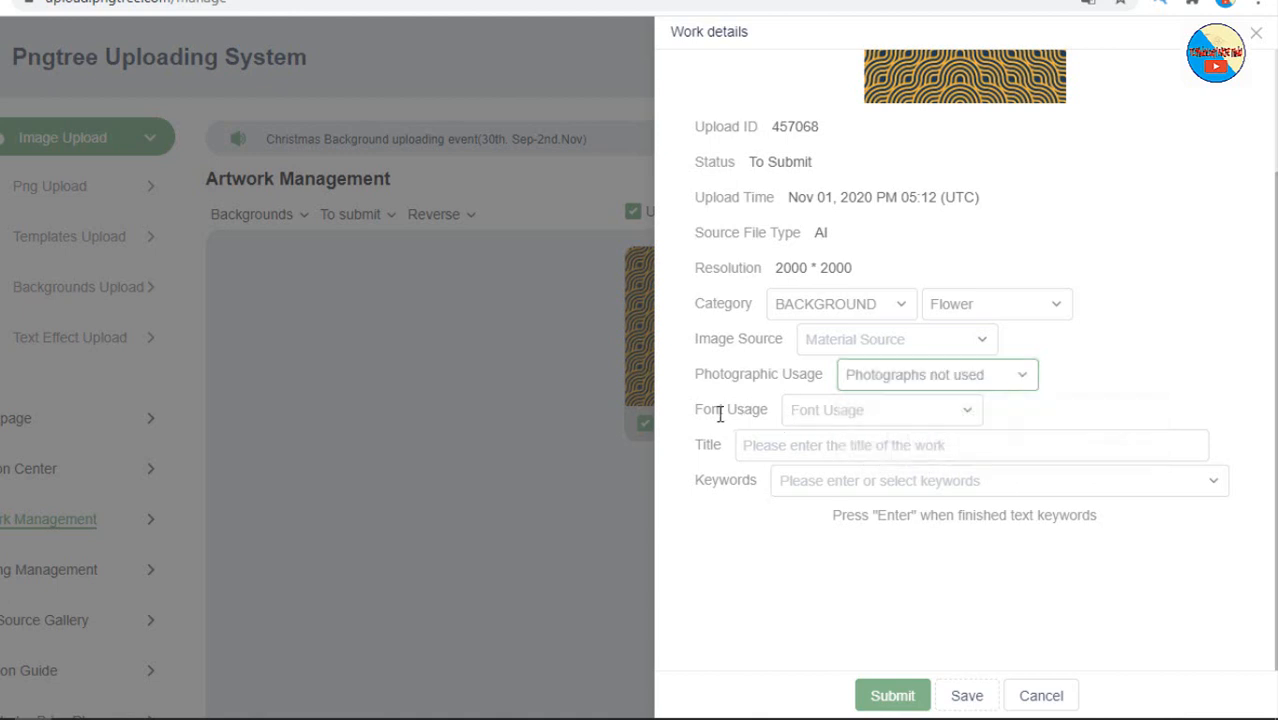
pyautogui.click(931, 420)
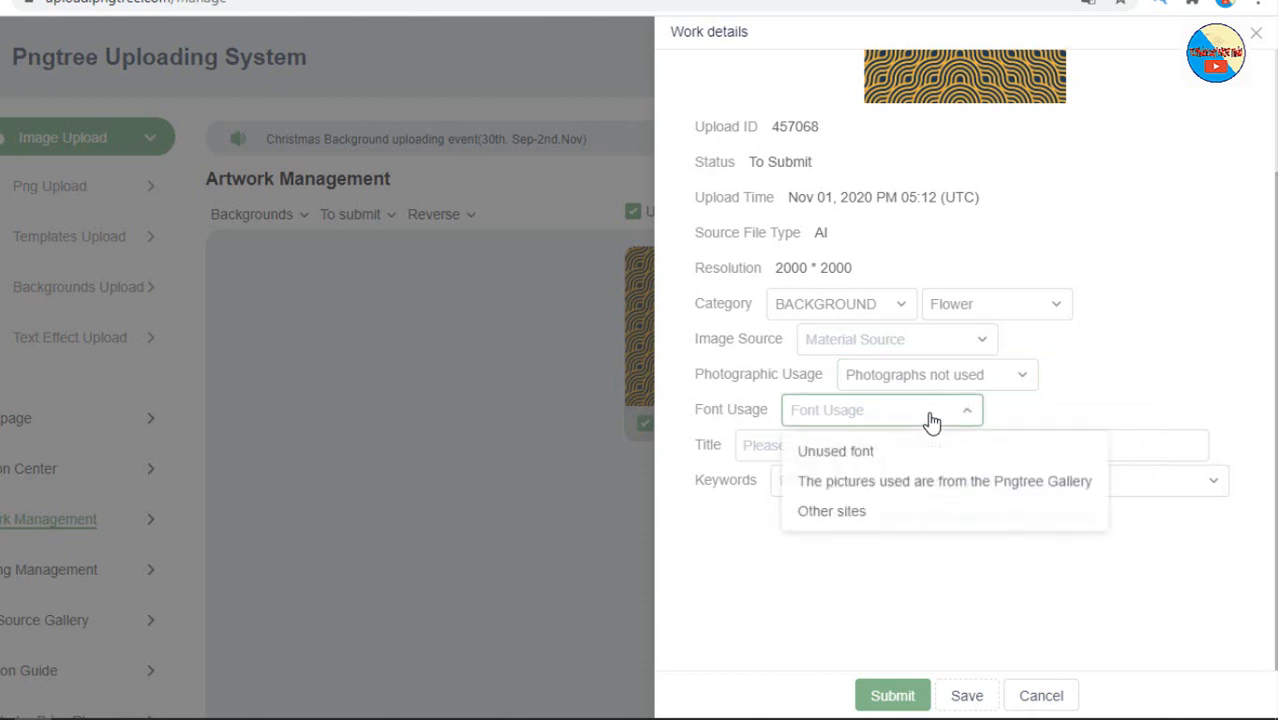
pyautogui.click(857, 459)
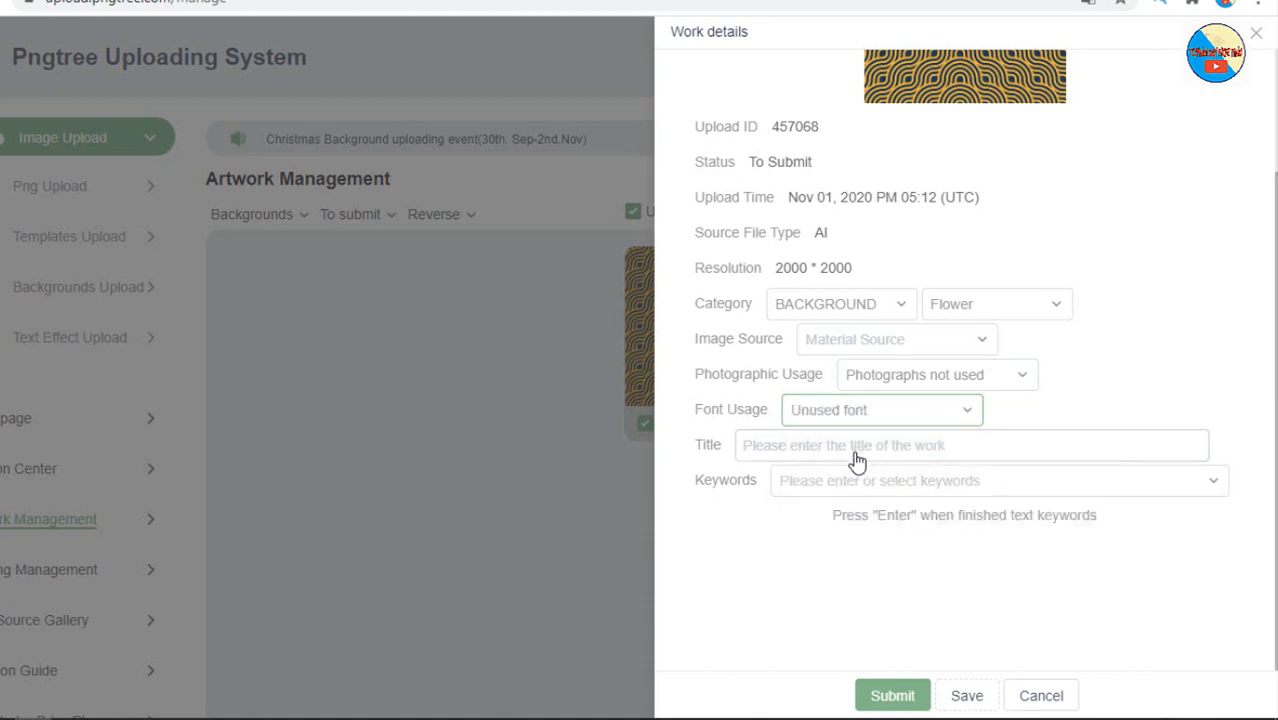
# - Title the work "Geometric pattern textile. Textile and wallpapers." and add the keyword Geometric
pyautogui.click(835, 450)
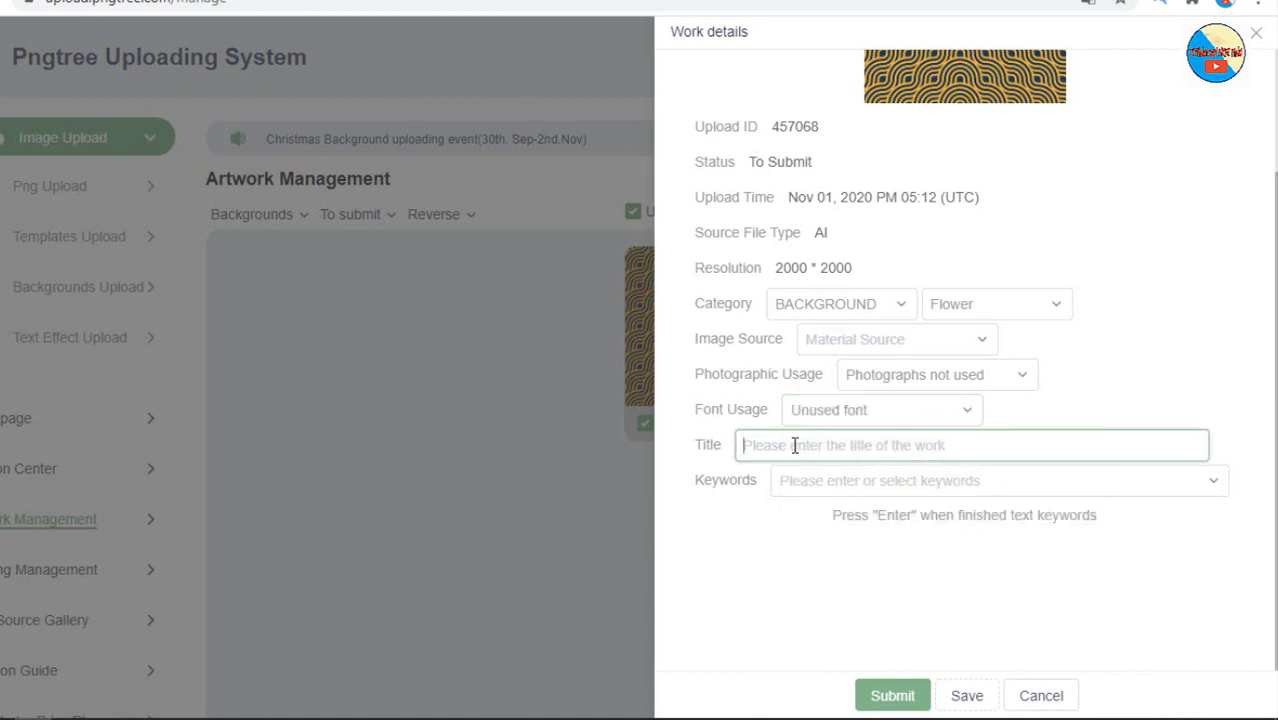
pyautogui.write('Geometric pattern textile. Textile and wallpapers.')
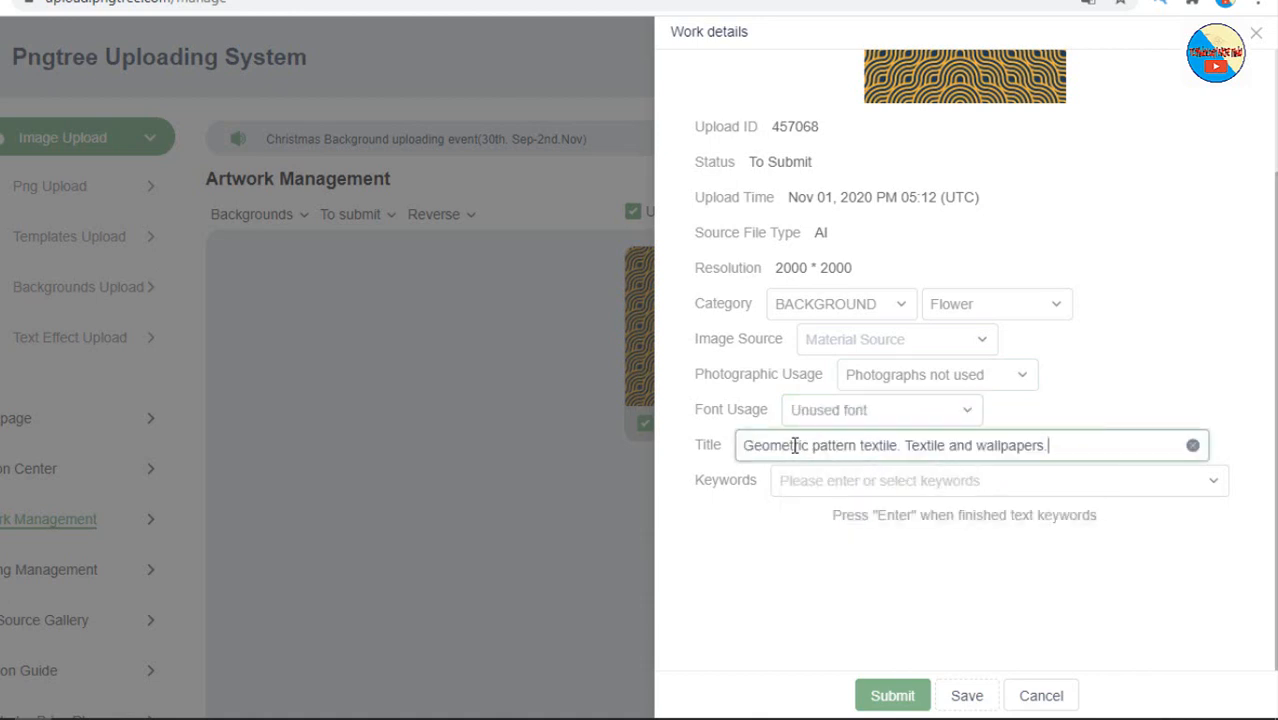
pyautogui.click(836, 484)
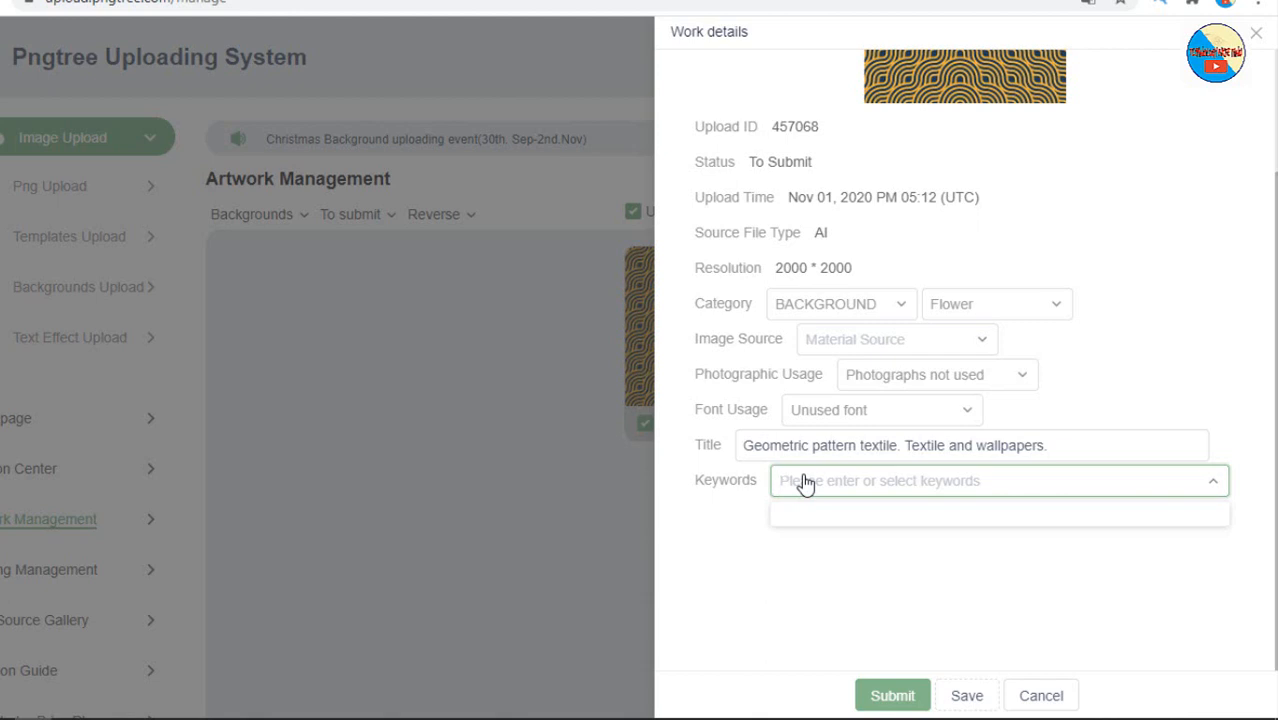
pyautogui.write('Geo')
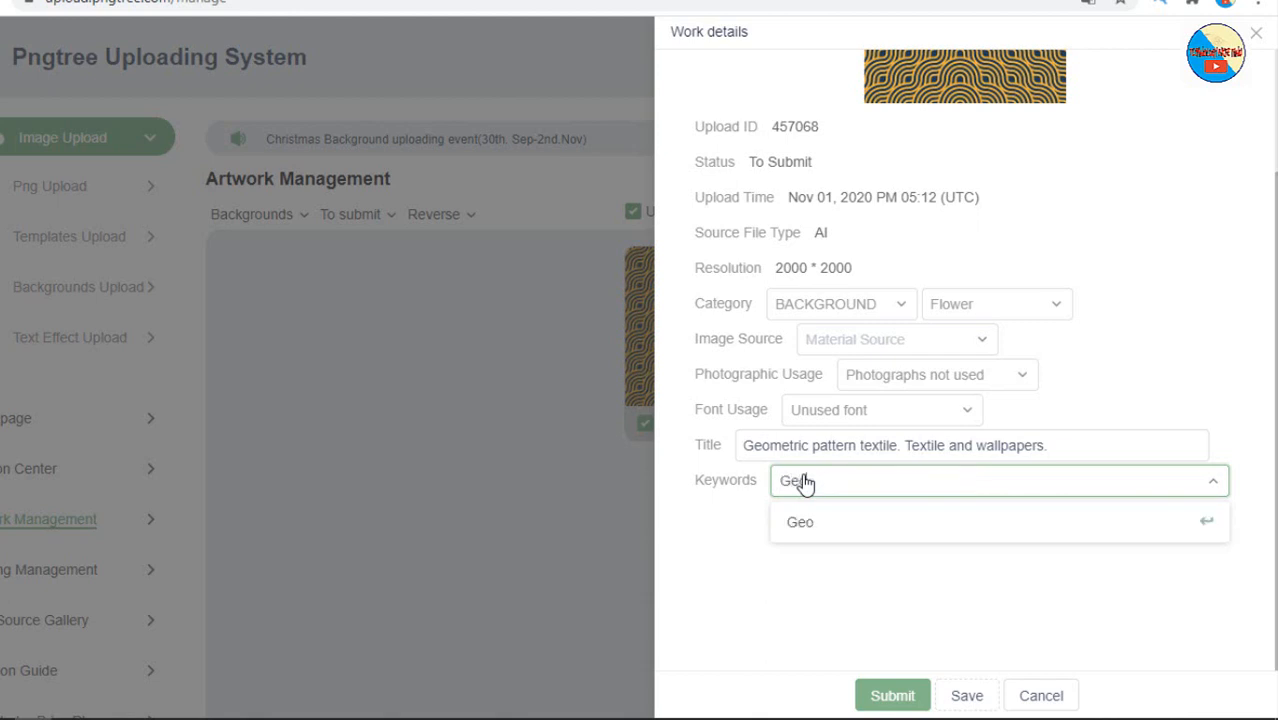
pyautogui.write('metric')
pyautogui.press('Return')
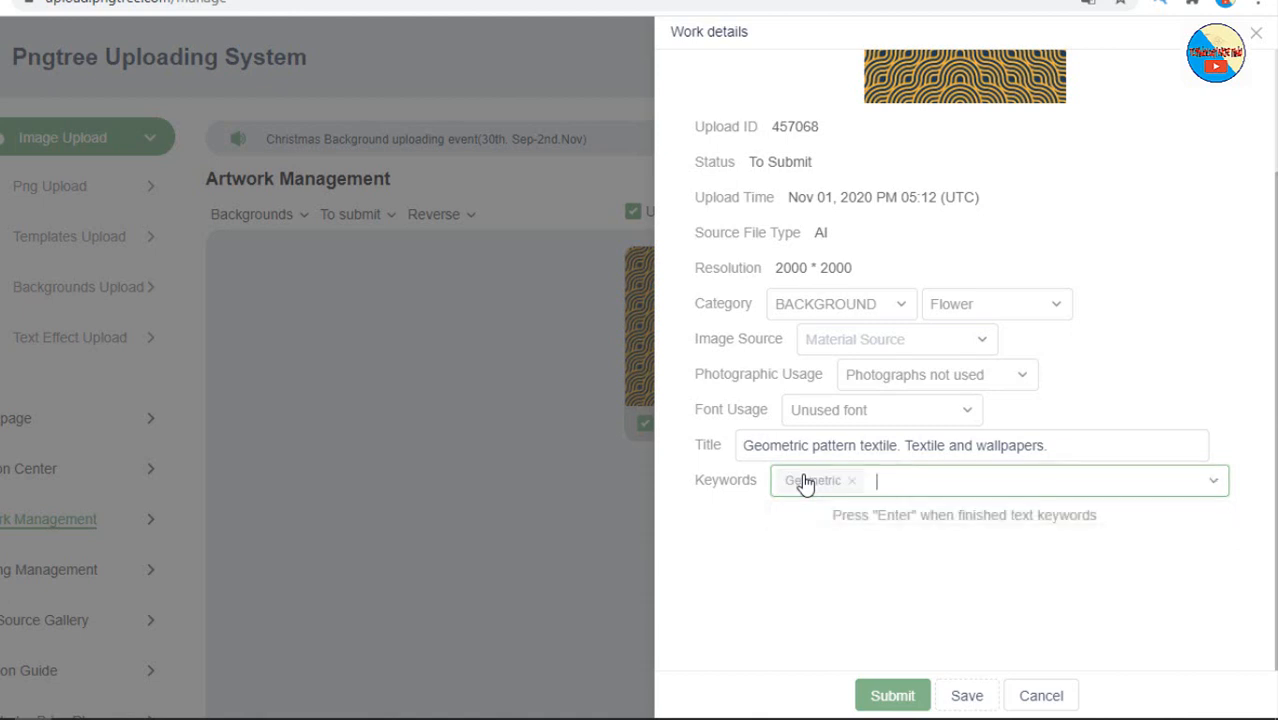
# - Add the keywords pattern, textile and wallpaper to the work
pyautogui.write('pattern')
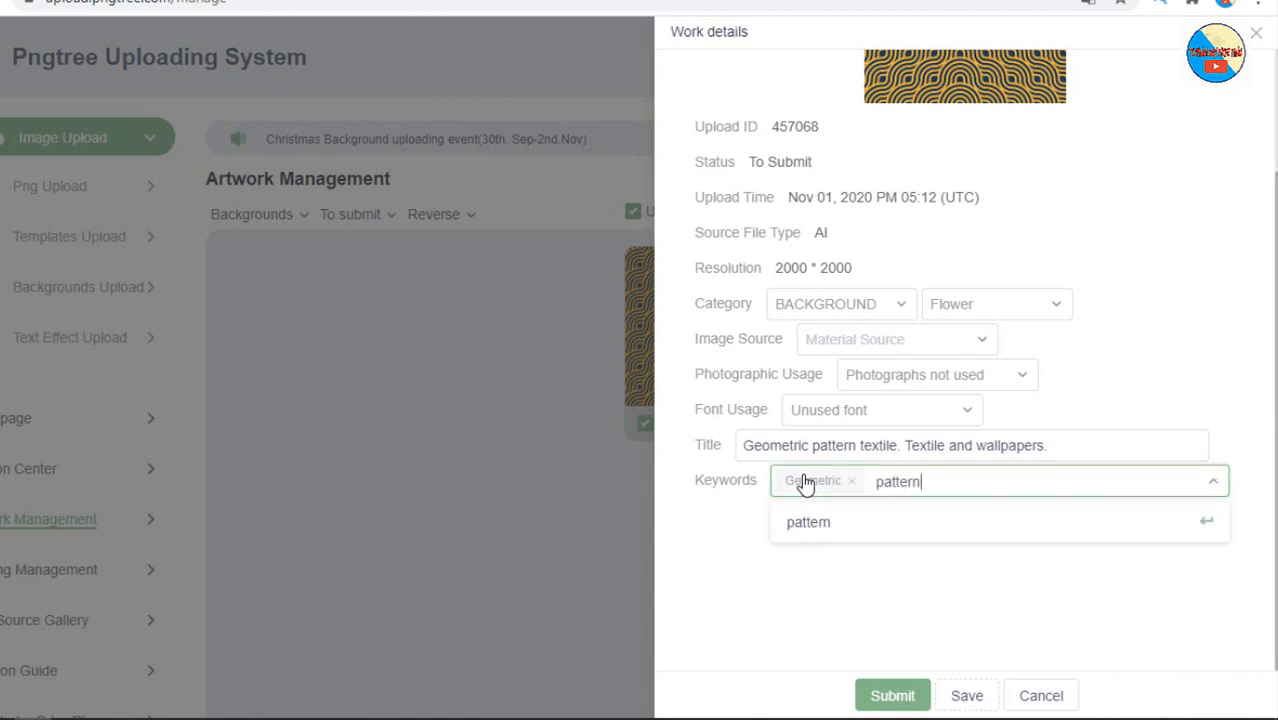
pyautogui.press('Return')
pyautogui.write('t')
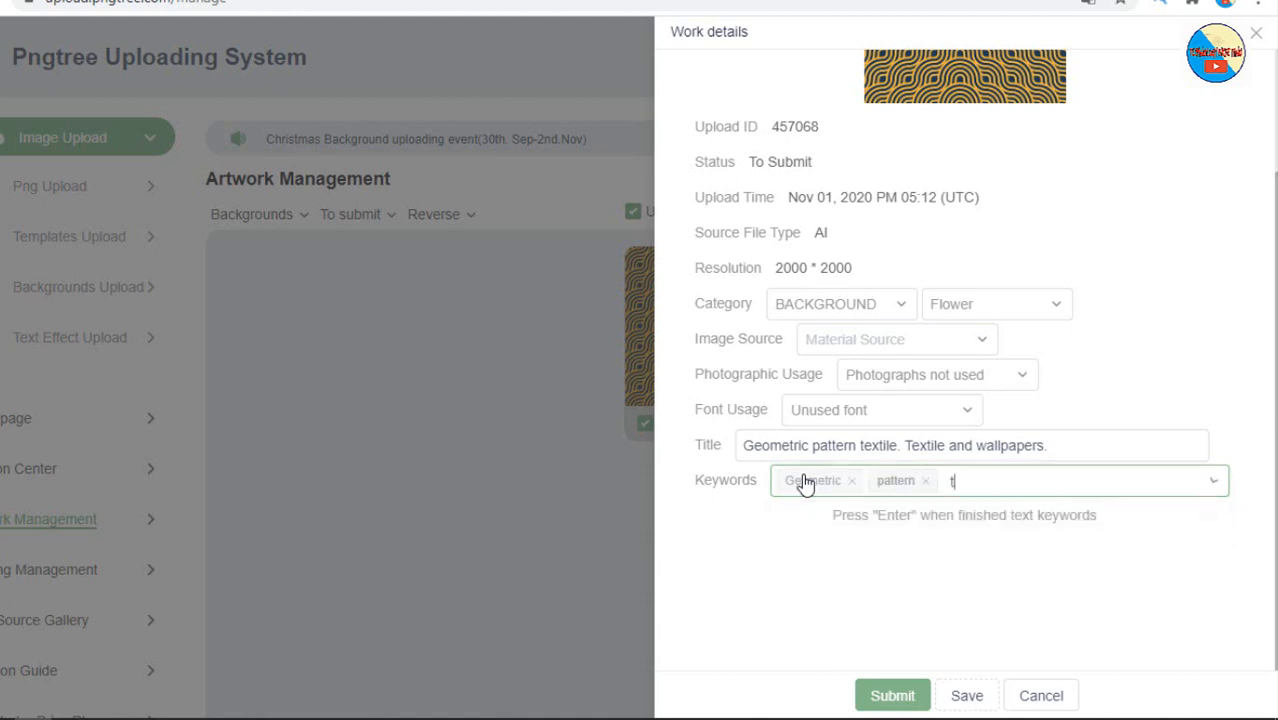
pyautogui.write('extile')
pyautogui.press('Return')
pyautogui.write('wall')
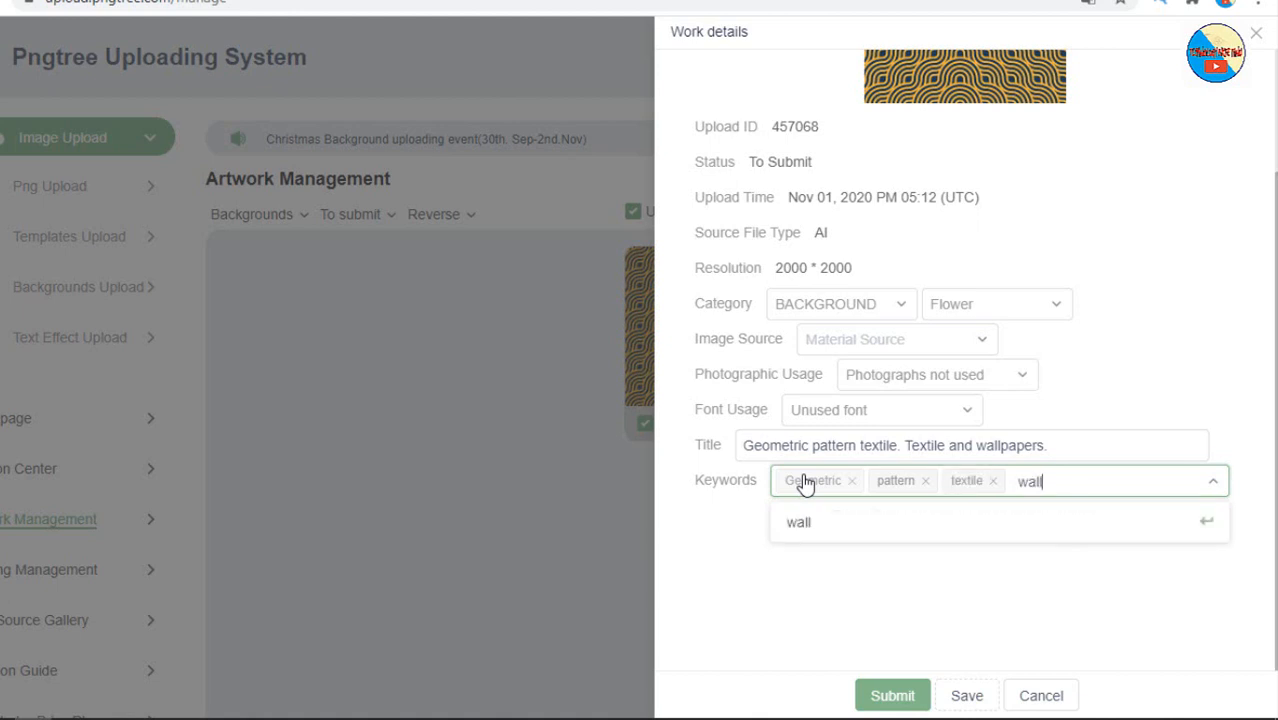
pyautogui.write('paper')
pyautogui.press('Return')
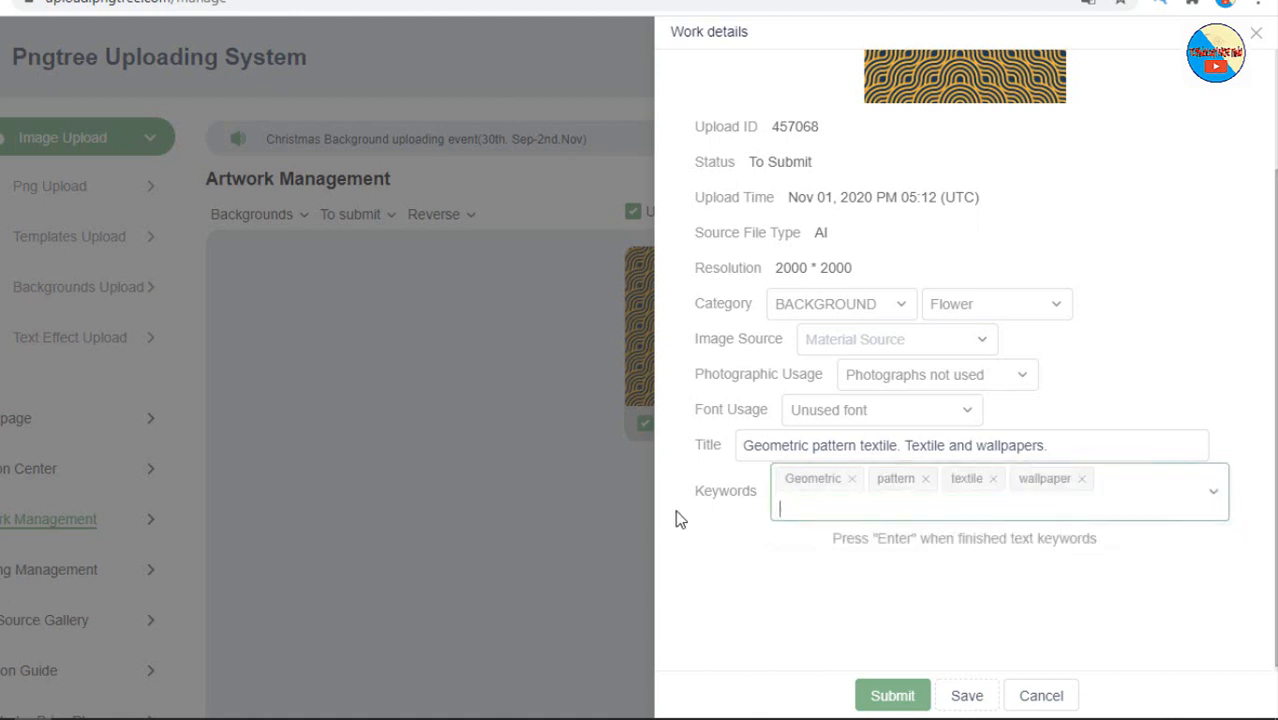
# - Copy the word texture from the 1.11.2020.txt notes in Notepad and add it as a keyword of the work
pyautogui.moveTo(110, 703)
pyautogui.click(110, 648)
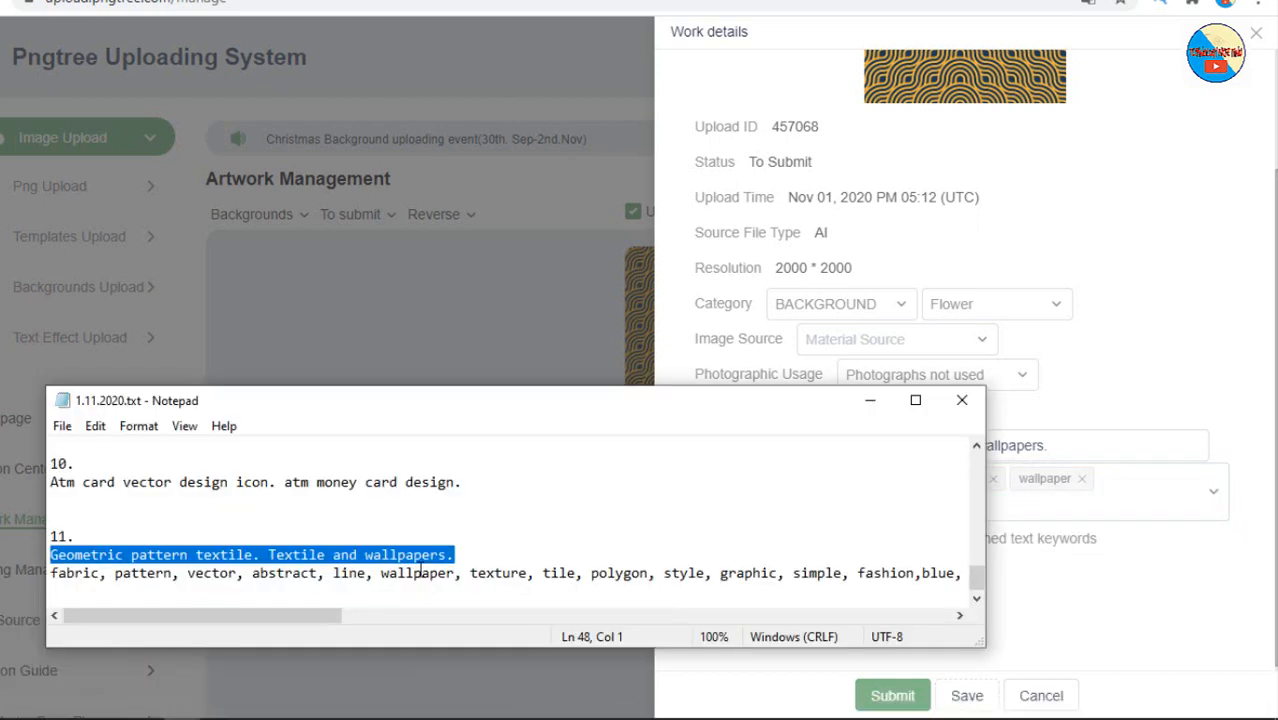
pyautogui.doubleClick(500, 574)
pyautogui.hotkey('ctrl', 'c')
pyautogui.click(1110, 522)
pyautogui.hotkey('ctrl', 'v')
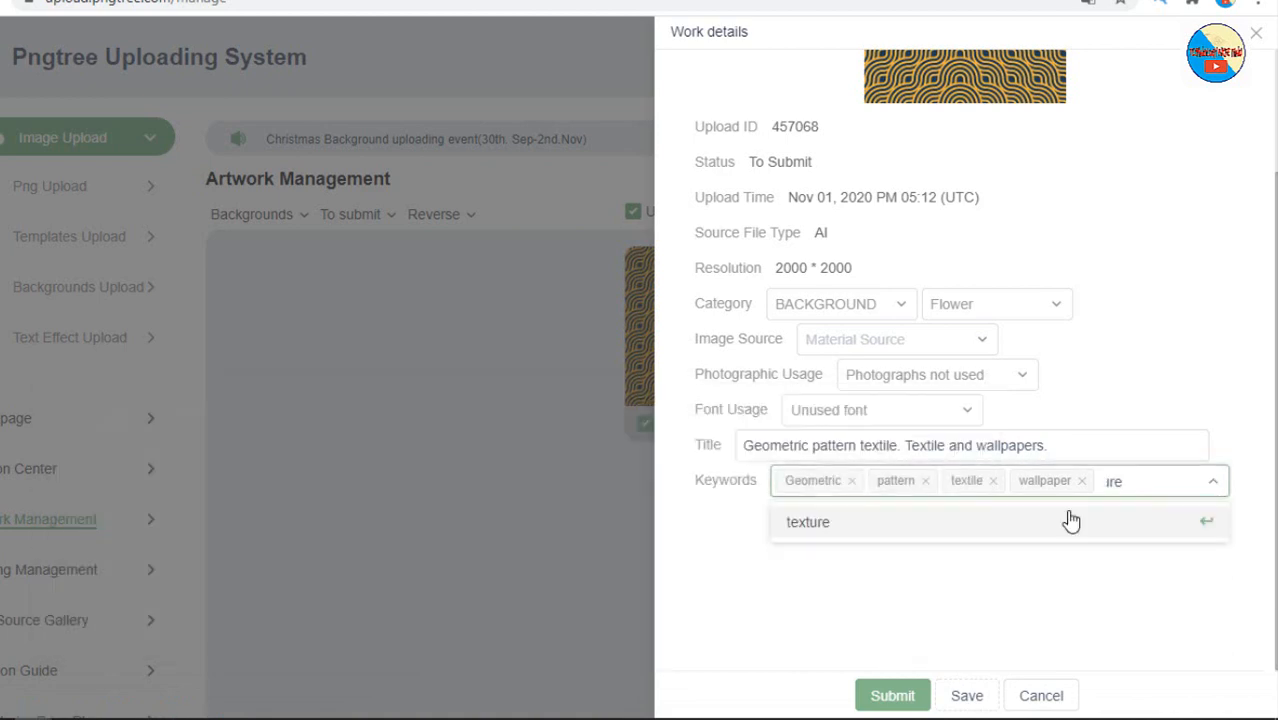
pyautogui.press('Return')
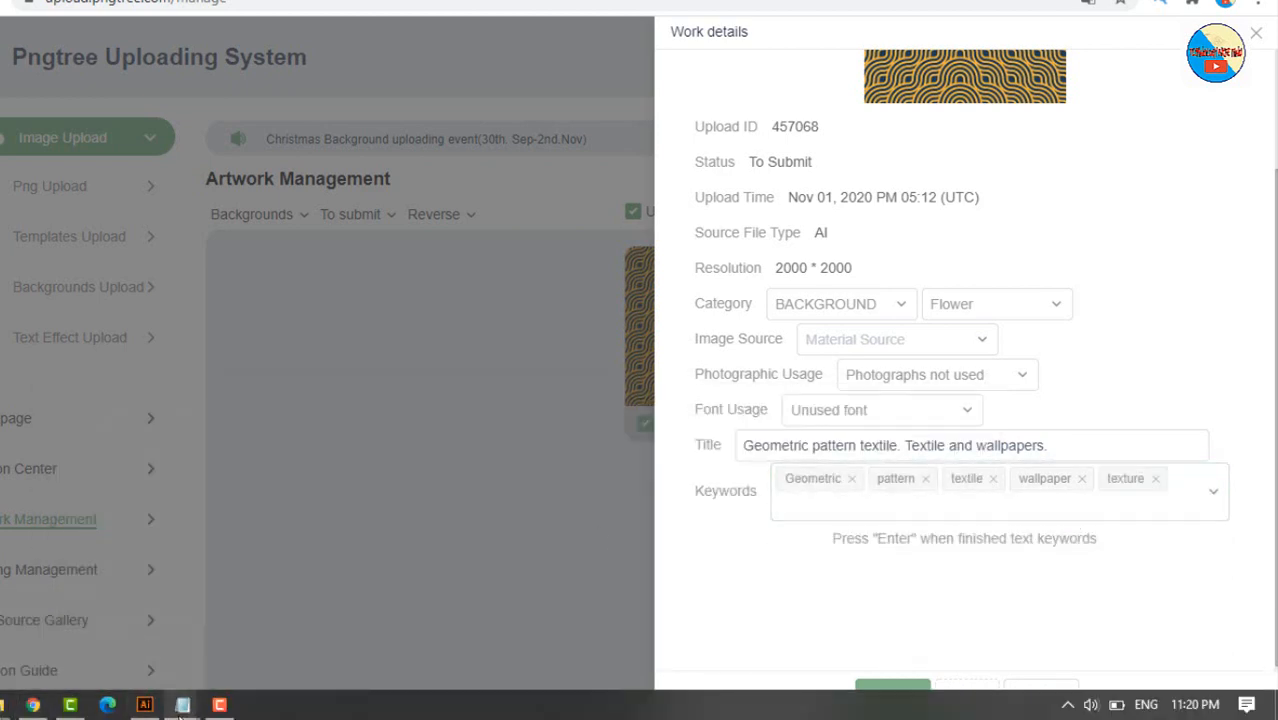
# - Copy the word abstract from the Notepad keyword list and add it to the work's keywords
pyautogui.moveTo(182, 705)
pyautogui.click(145, 660)
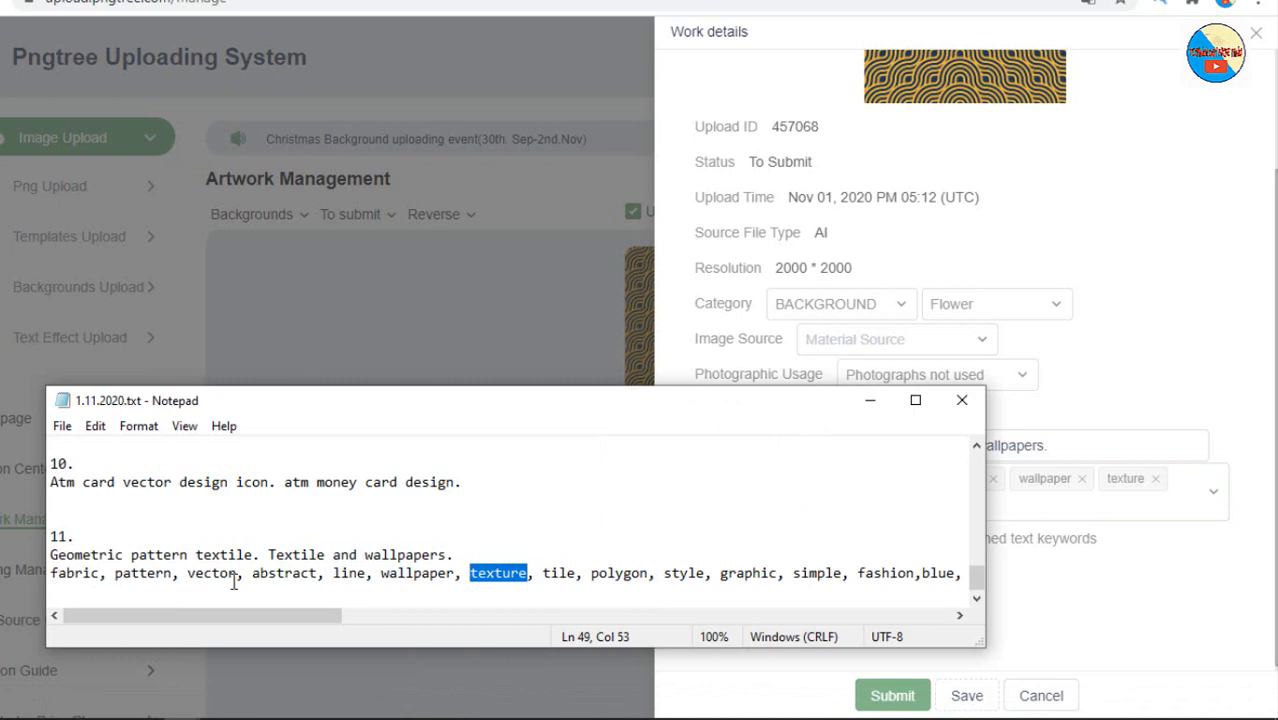
pyautogui.doubleClick(318, 574)
pyautogui.hotkey('ctrl', 'c')
pyautogui.click(1030, 511)
pyautogui.hotkey('ctrl', 'v')
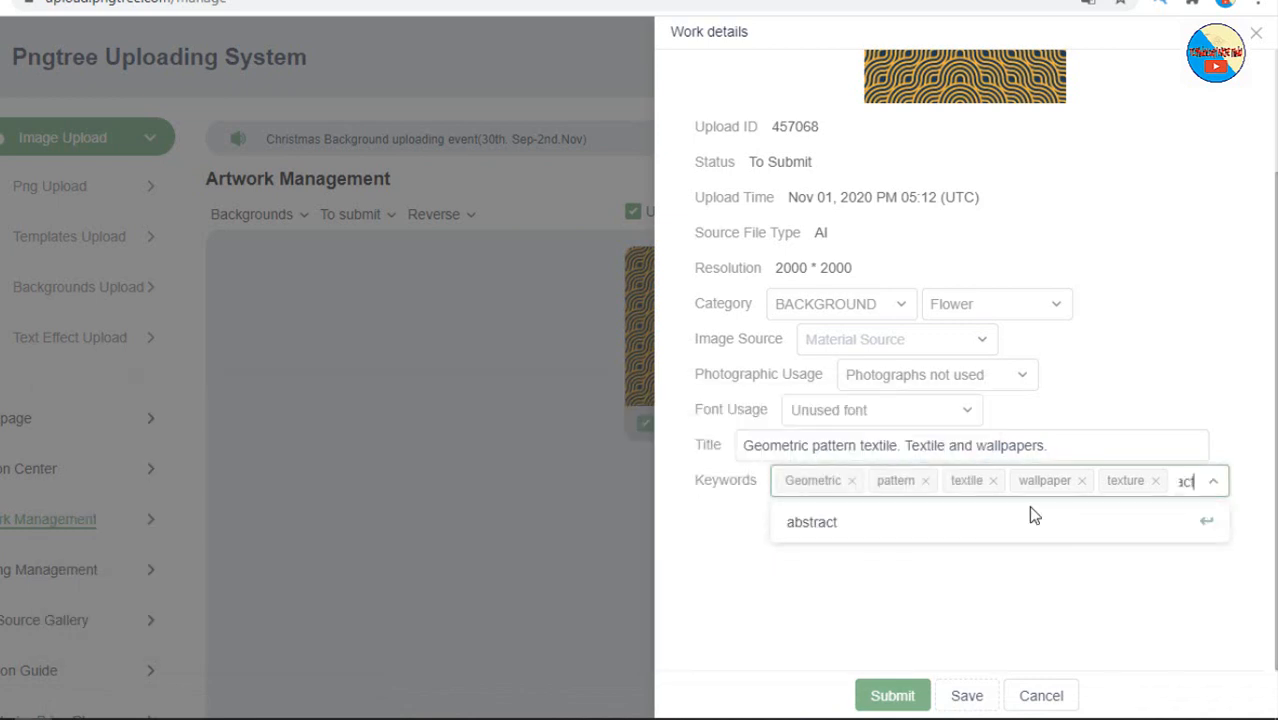
pyautogui.press('Return')
# - Copy the word fabric from the Notepad keyword list and add it to the work's keywords
pyautogui.moveTo(182, 705)
pyautogui.click(51, 648)
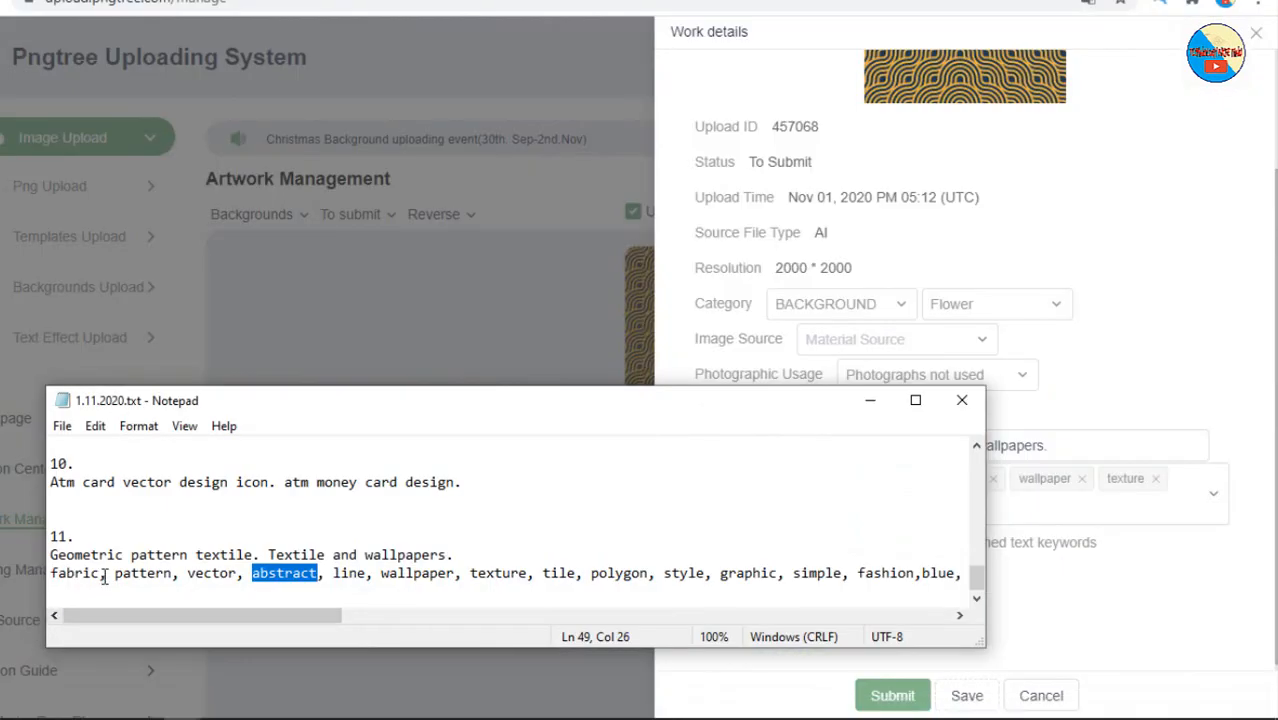
pyautogui.moveTo(98, 573); pyautogui.dragTo(45, 580)
pyautogui.hotkey('ctrl', 'c')
pyautogui.click(1050, 516)
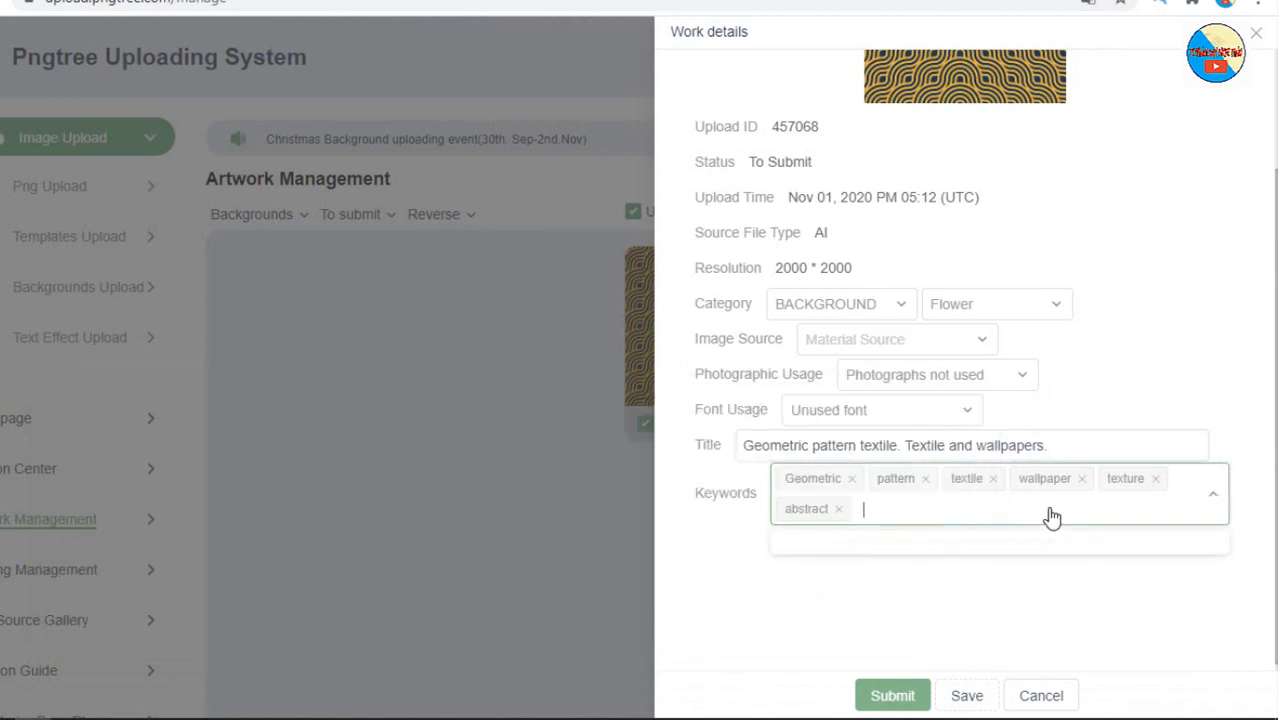
pyautogui.hotkey('ctrl', 'v')
pyautogui.press('Return')
# - Copy the word background from further along the Notepad keyword list and add it to the work's keywords
pyautogui.moveTo(182, 705)
pyautogui.click(275, 655)
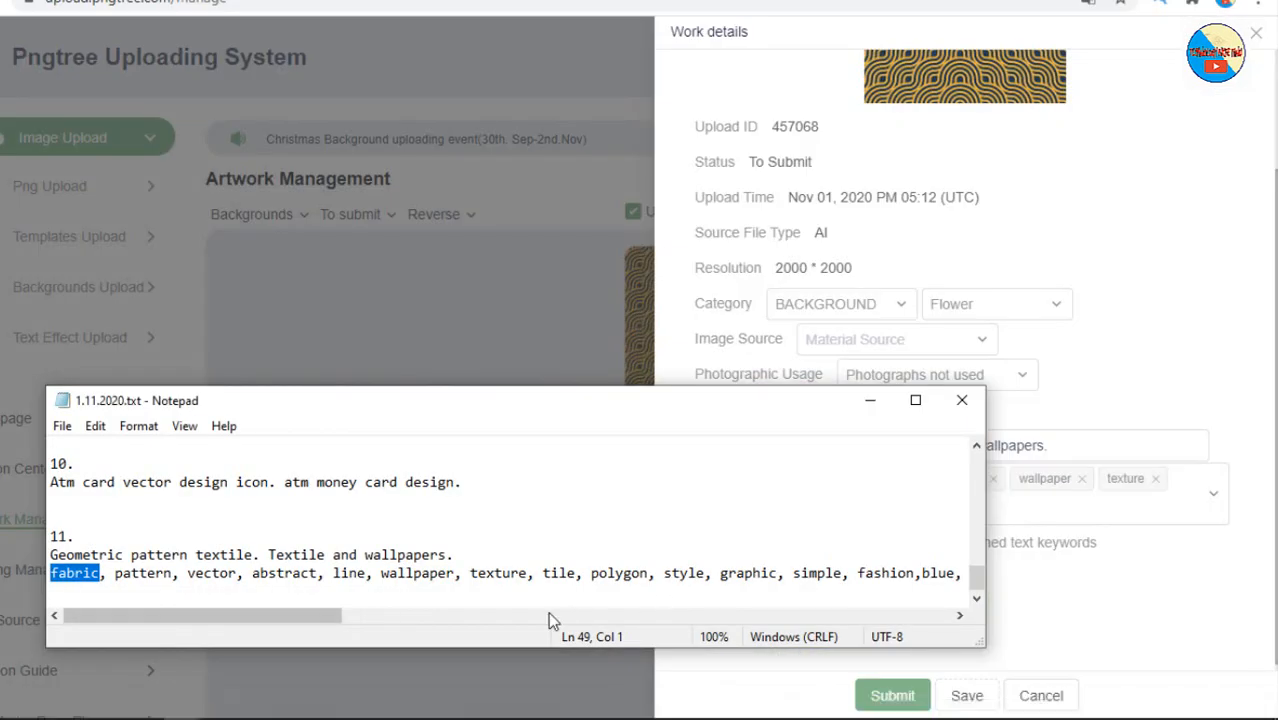
pyautogui.moveTo(296, 616); pyautogui.dragTo(531, 619)
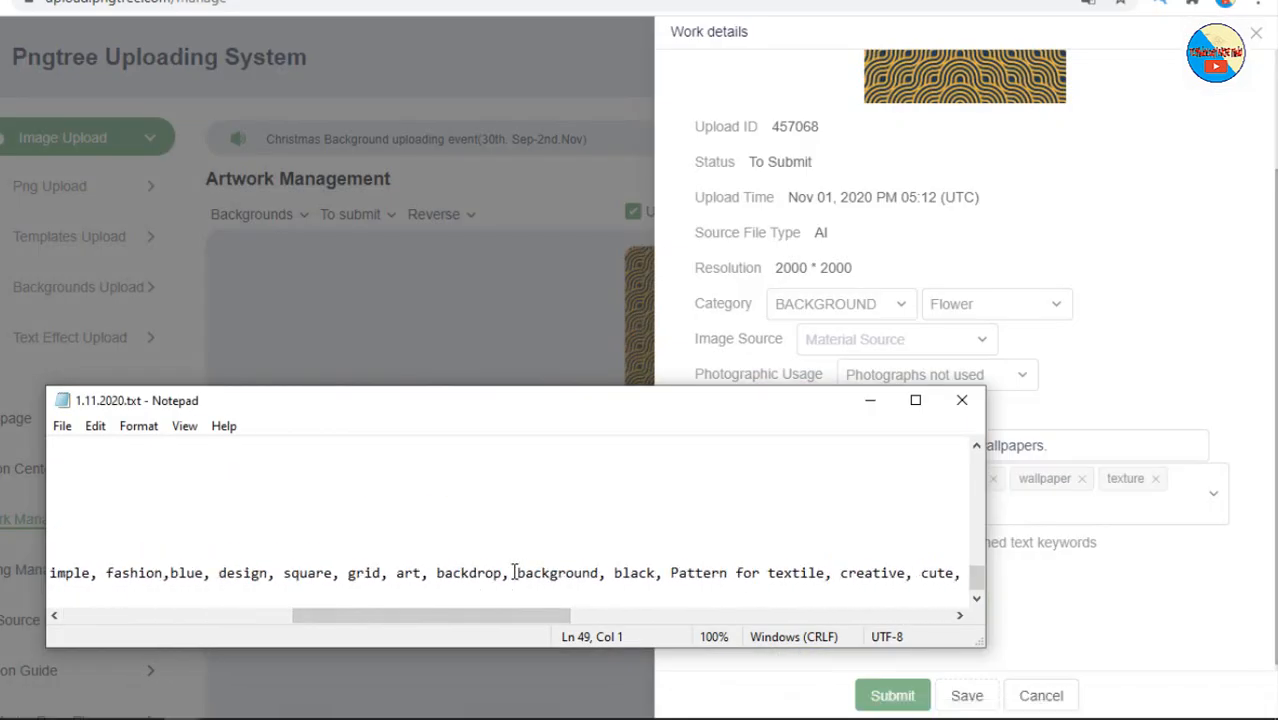
pyautogui.moveTo(515, 572); pyautogui.dragTo(601, 572)
pyautogui.hotkey('ctrl', 'c')
pyautogui.hotkey('alt', 'Tab')
pyautogui.hotkey('ctrl', 'v')
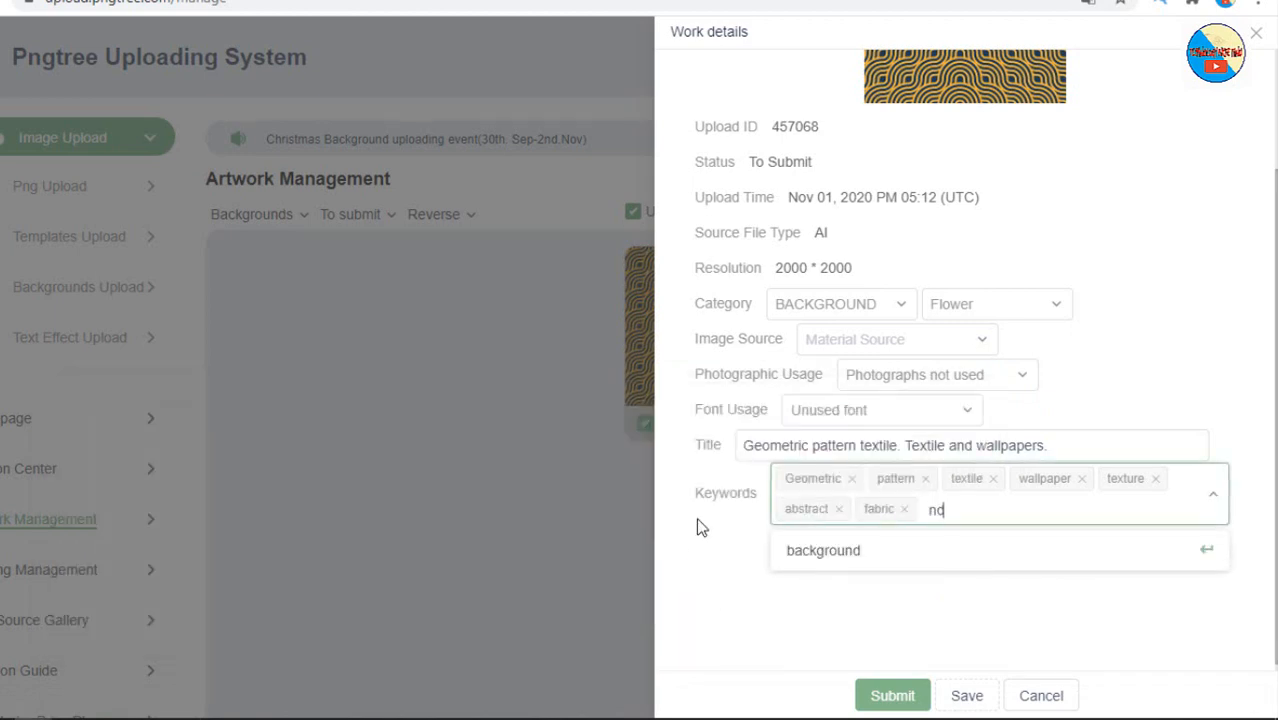
pyautogui.press('Return')
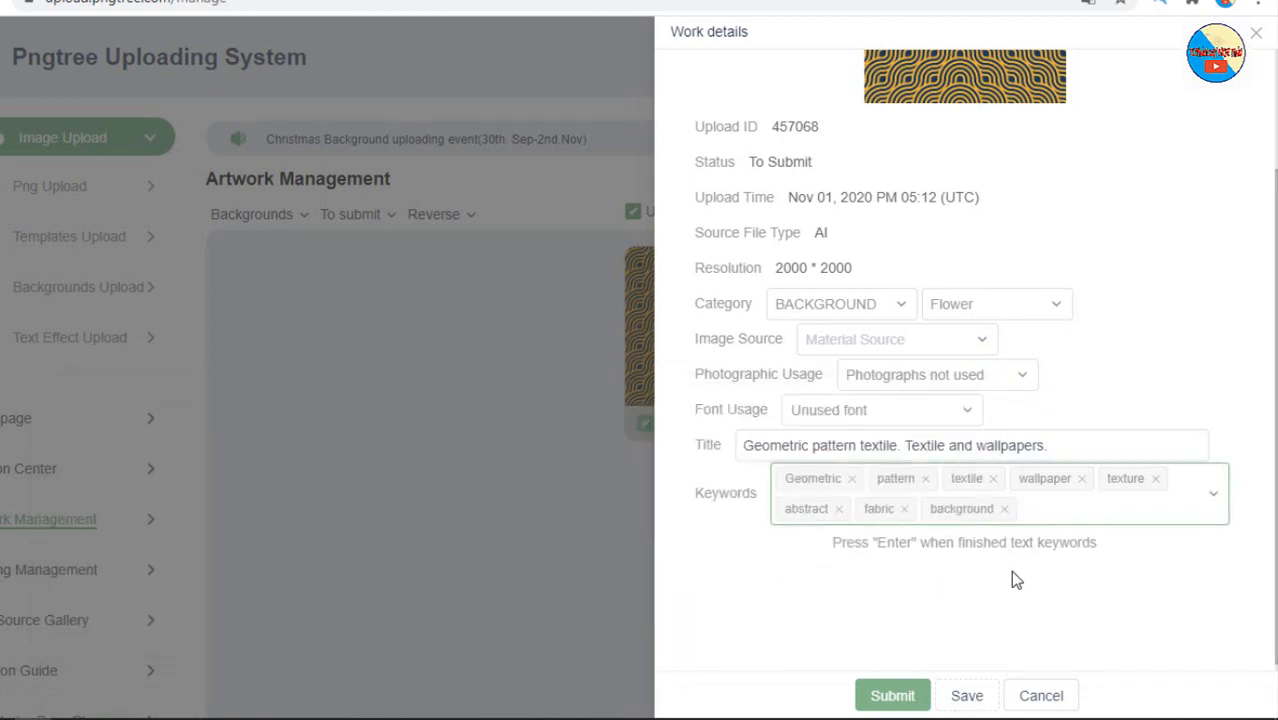
# - Check the completed work details and try to submit the work
pyautogui.scroll(1, 1012, 575)
pyautogui.scroll(-2, 963, 538)
pyautogui.scroll(-1, 964, 542)
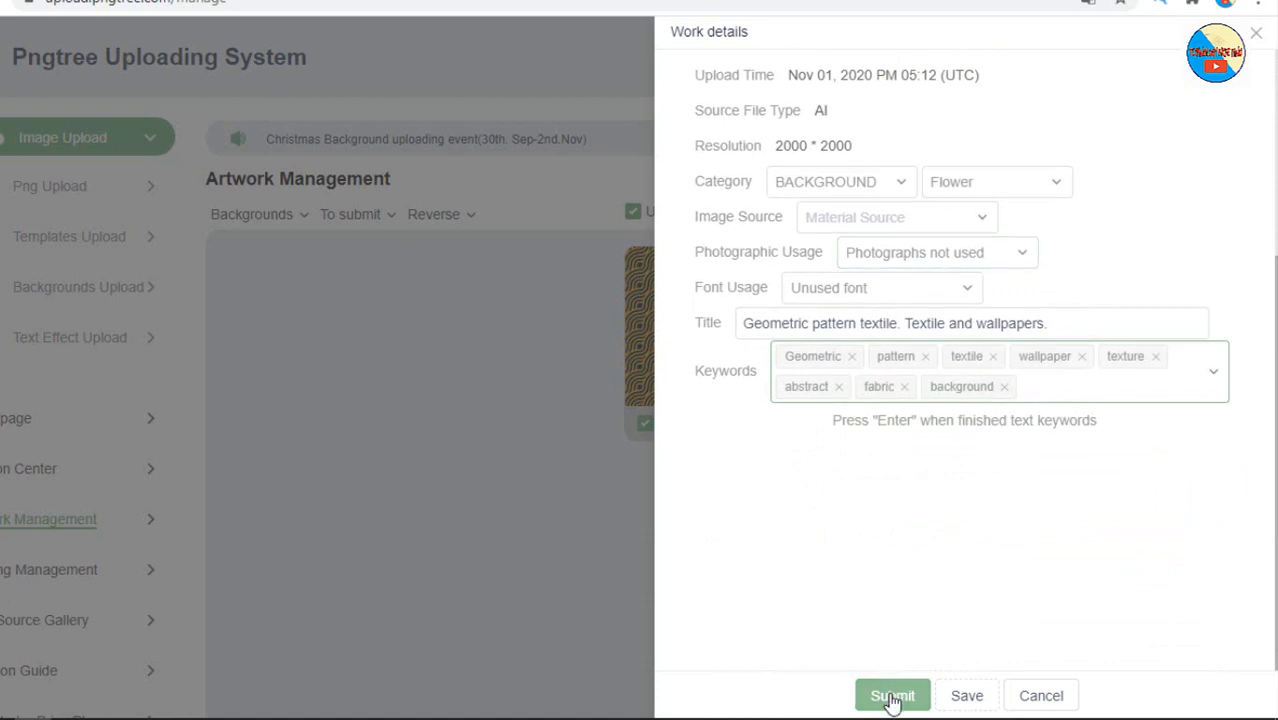
pyautogui.click(893, 696)
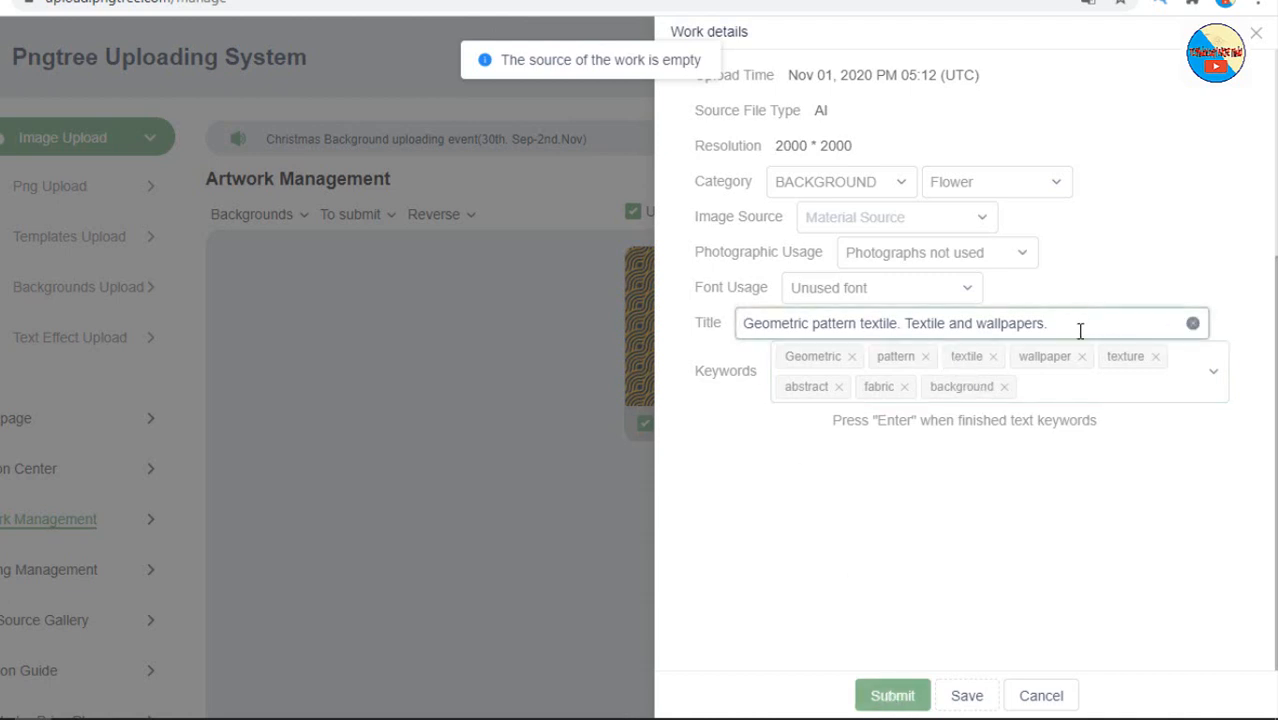
# - Set the work's Image Source to Original material
pyautogui.scroll(3, 1080, 330)
pyautogui.click(930, 512)
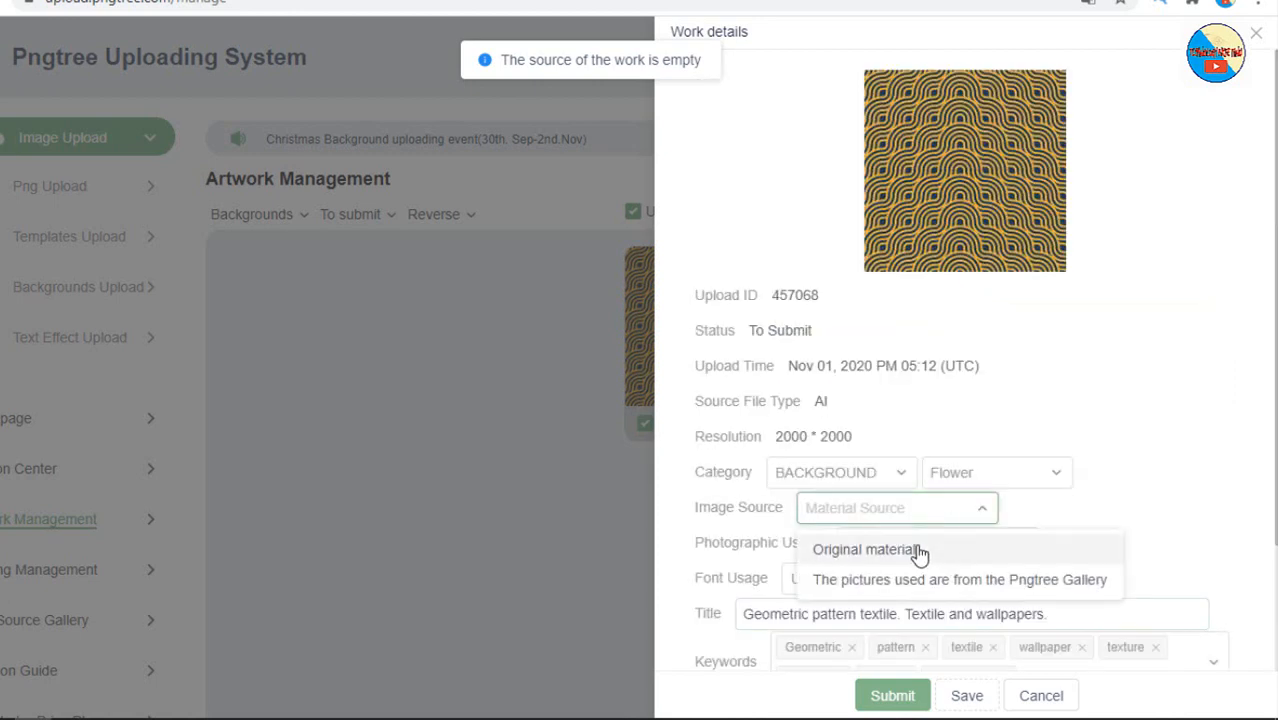
pyautogui.click(918, 550)
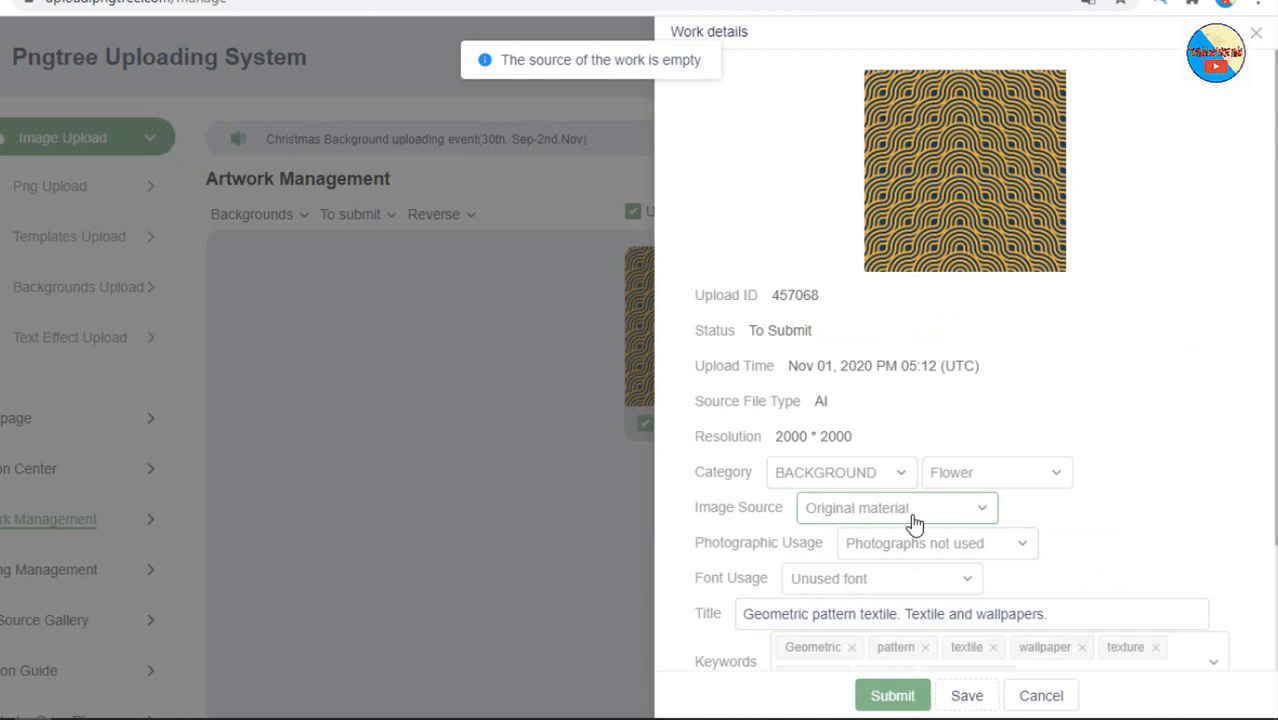
# - Review the work's Image Source options, keeping Original material, and set Photographic Usage to Photographs not used
pyautogui.click(914, 522)
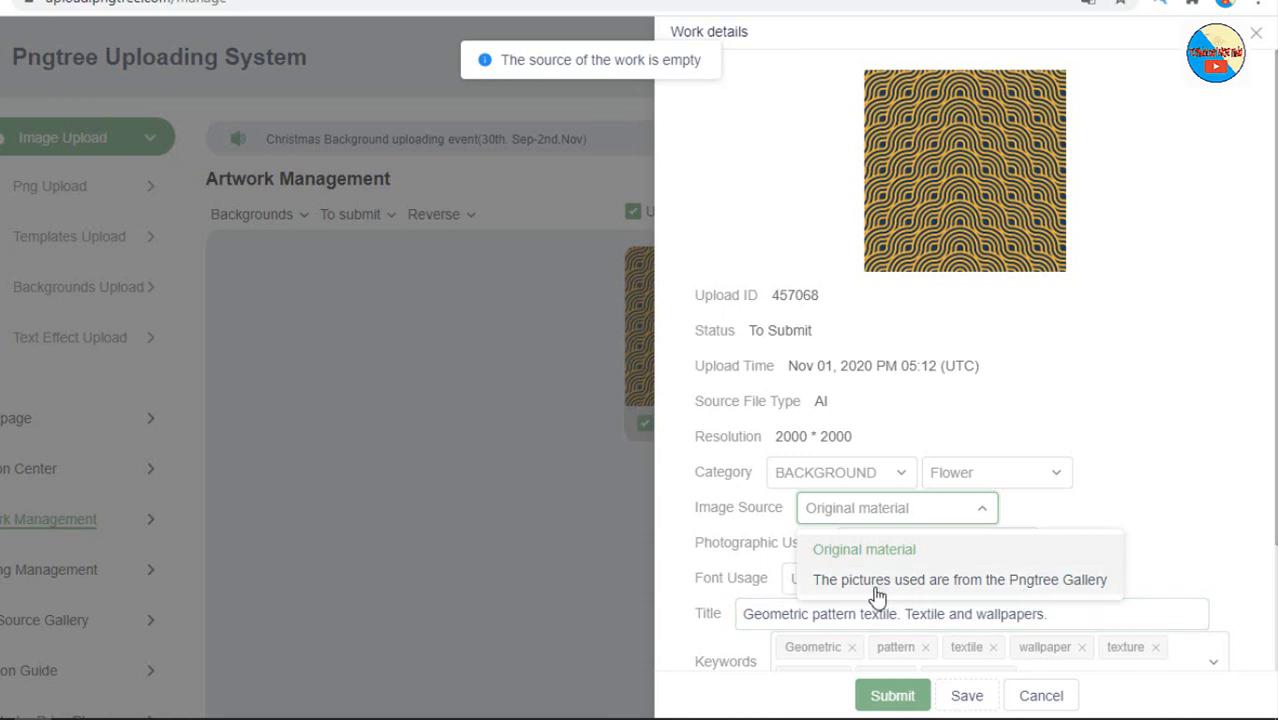
pyautogui.click(944, 516)
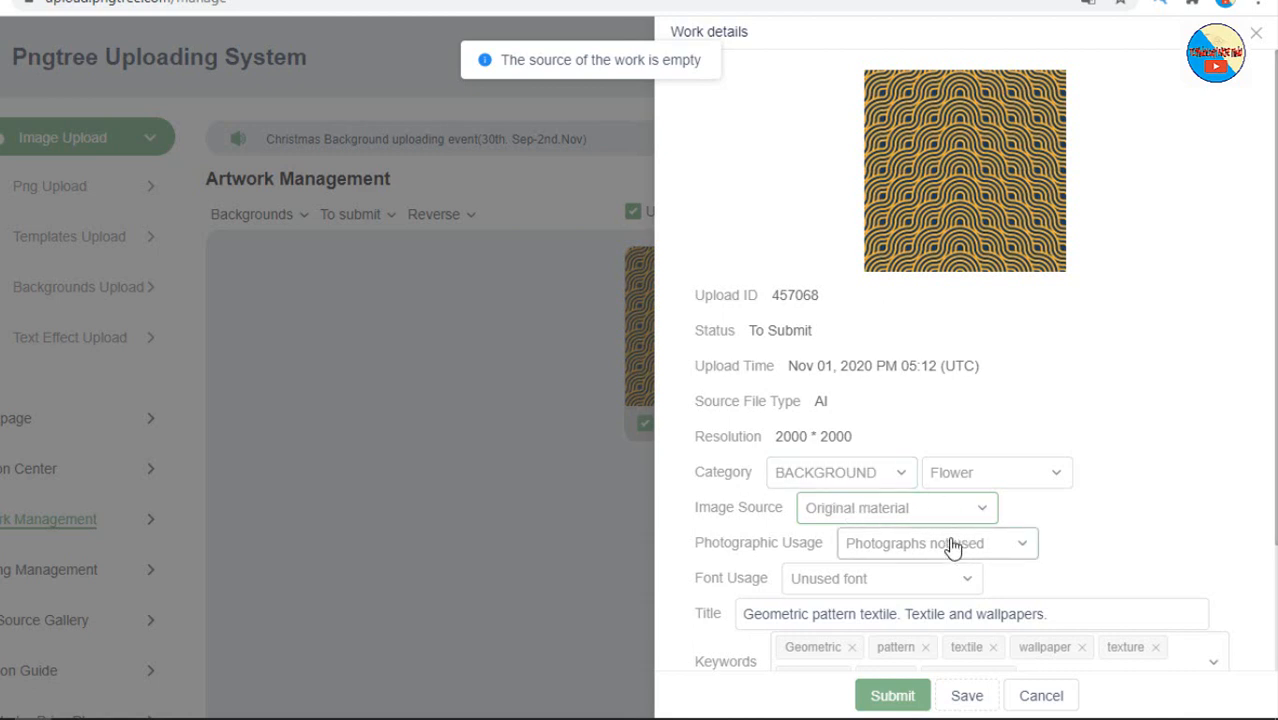
pyautogui.click(952, 547)
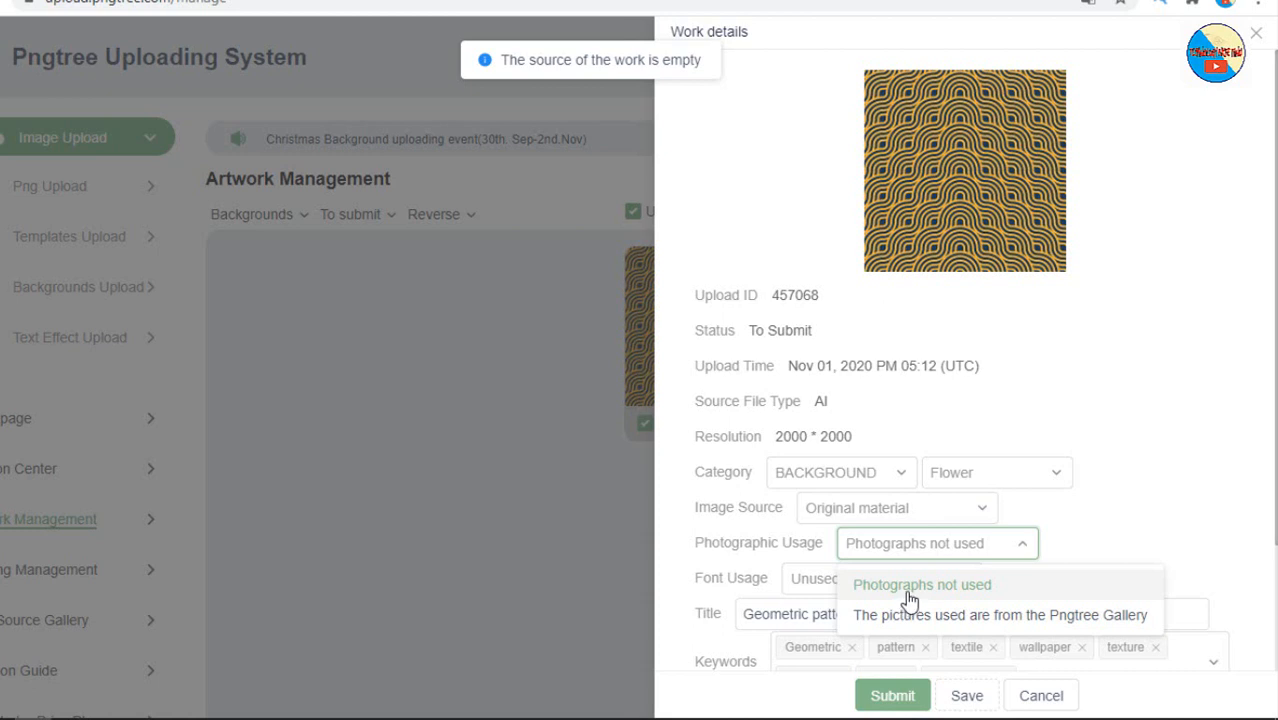
pyautogui.click(920, 590)
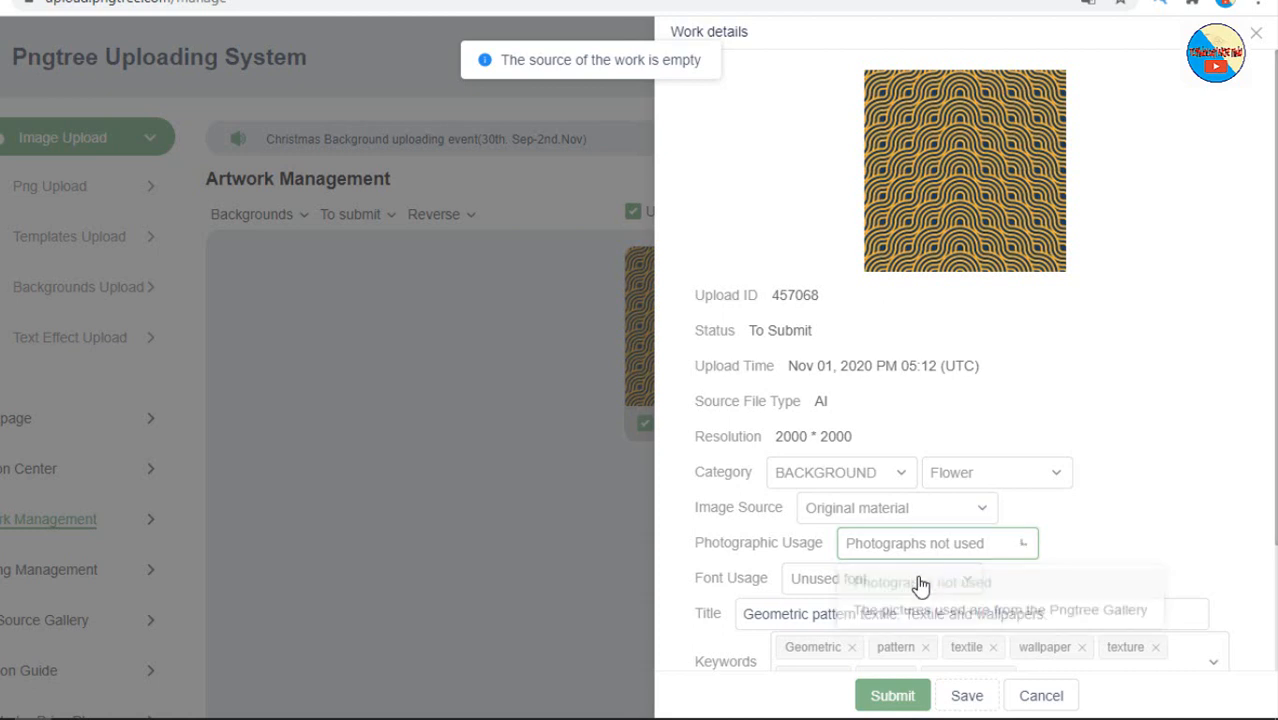
# - Check the title and keywords, submit the geometric pattern work, and close its details
pyautogui.scroll(-1, 870, 615)
pyautogui.scroll(-2, 885, 600)
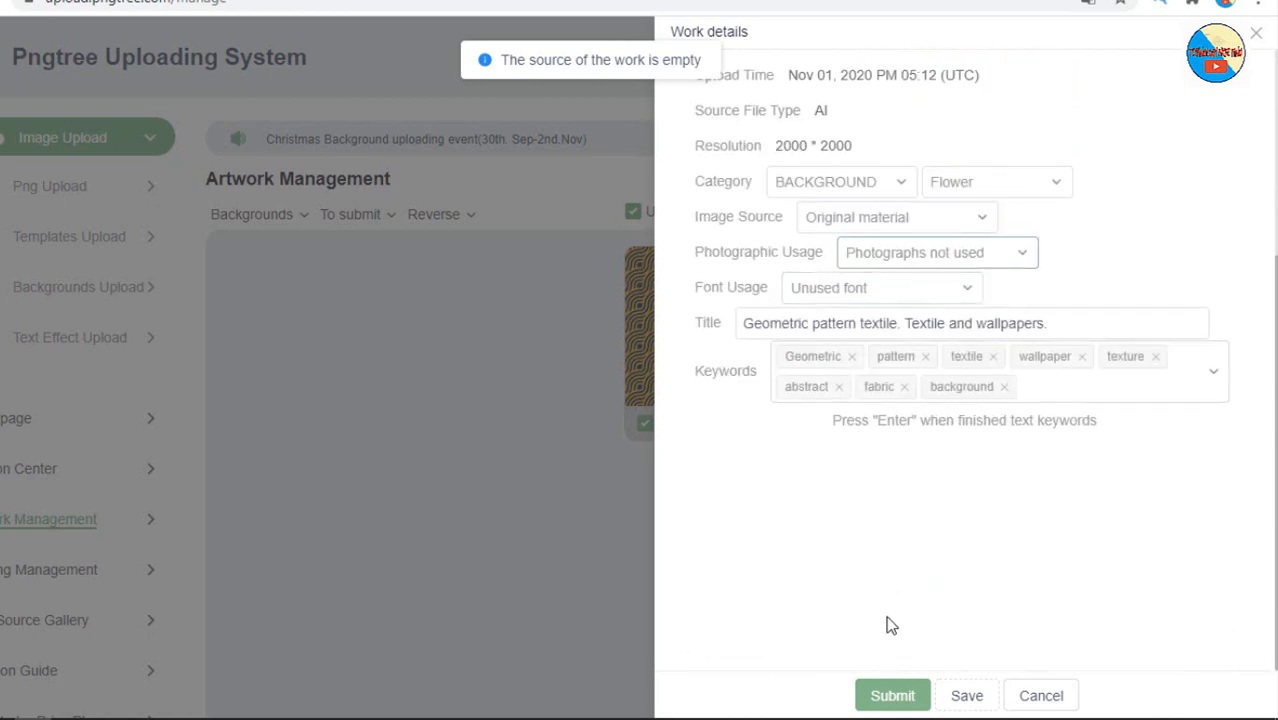
pyautogui.scroll(3, 893, 556)
pyautogui.scroll(-3, 900, 650)
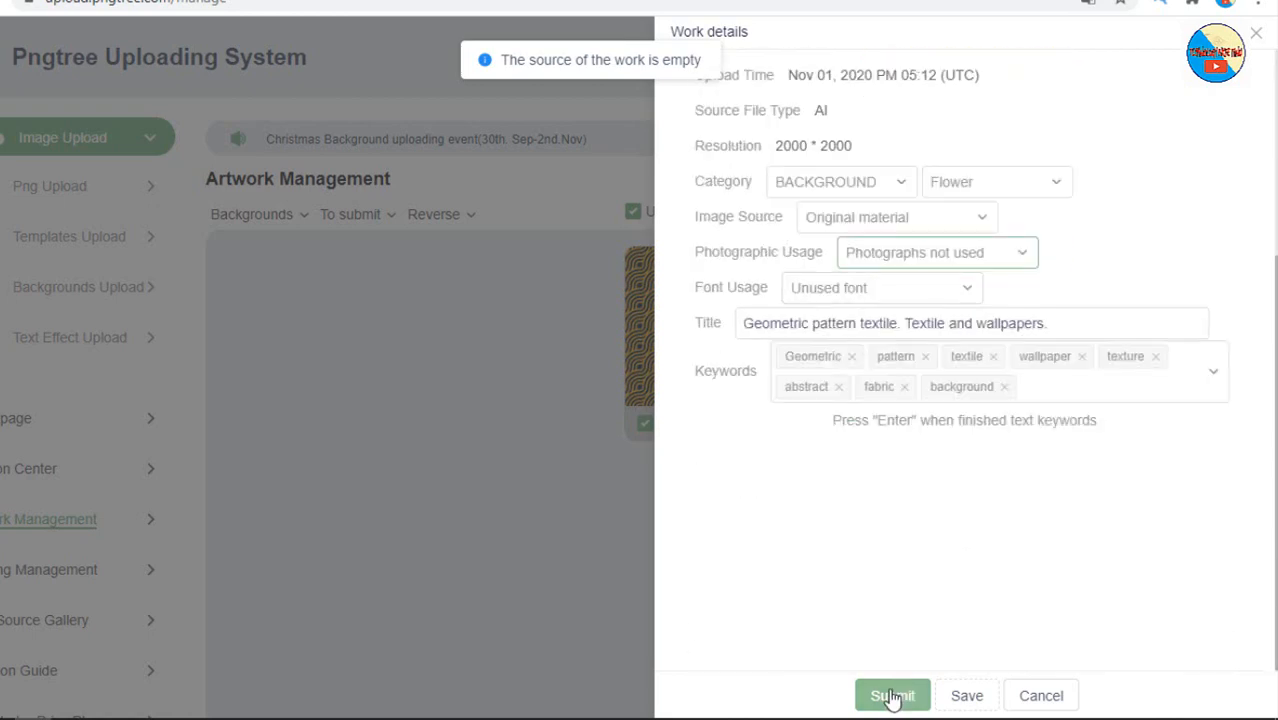
pyautogui.click(892, 697)
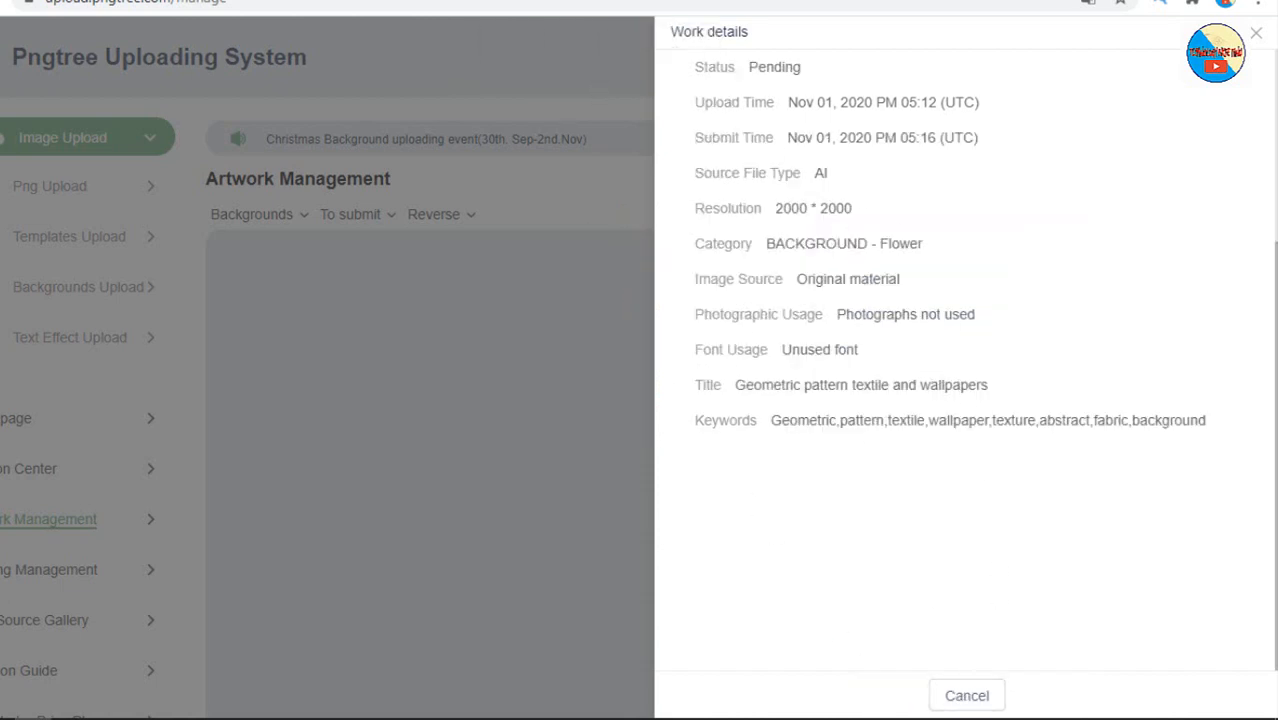
pyautogui.click(963, 703)
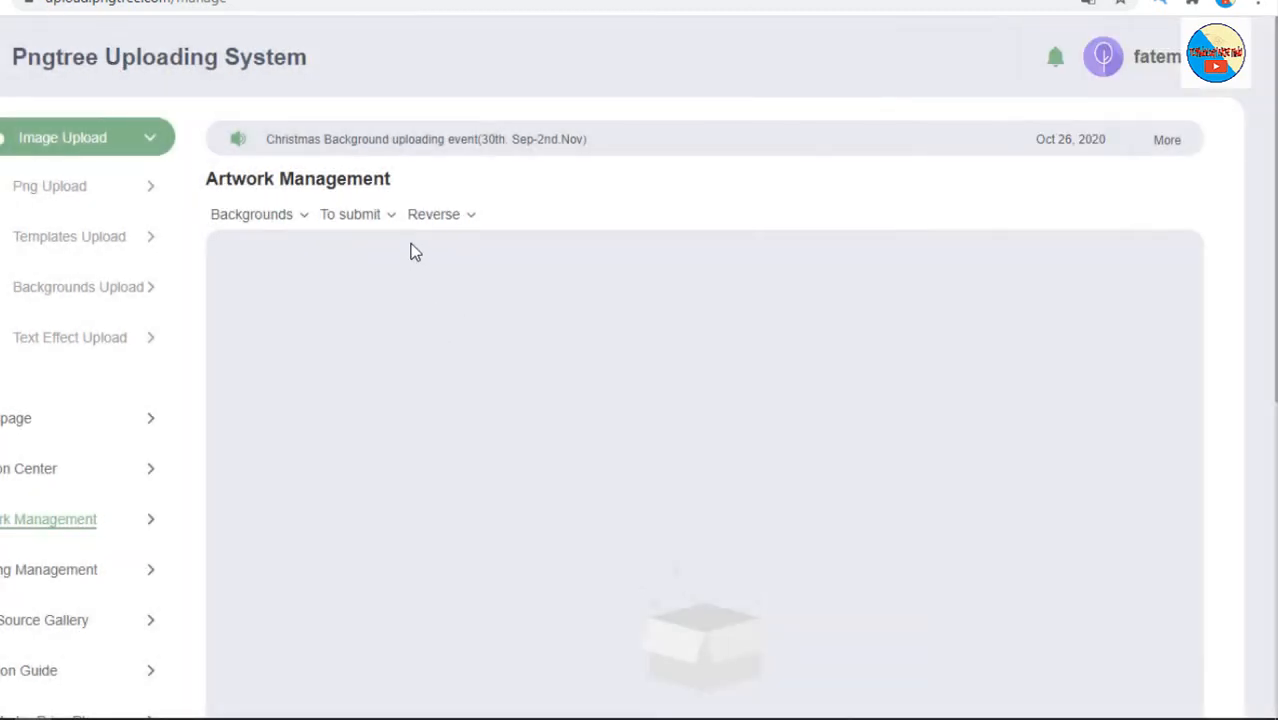
# - Filter the background artworks in Artwork Management by Pending status
pyautogui.click(388, 219)
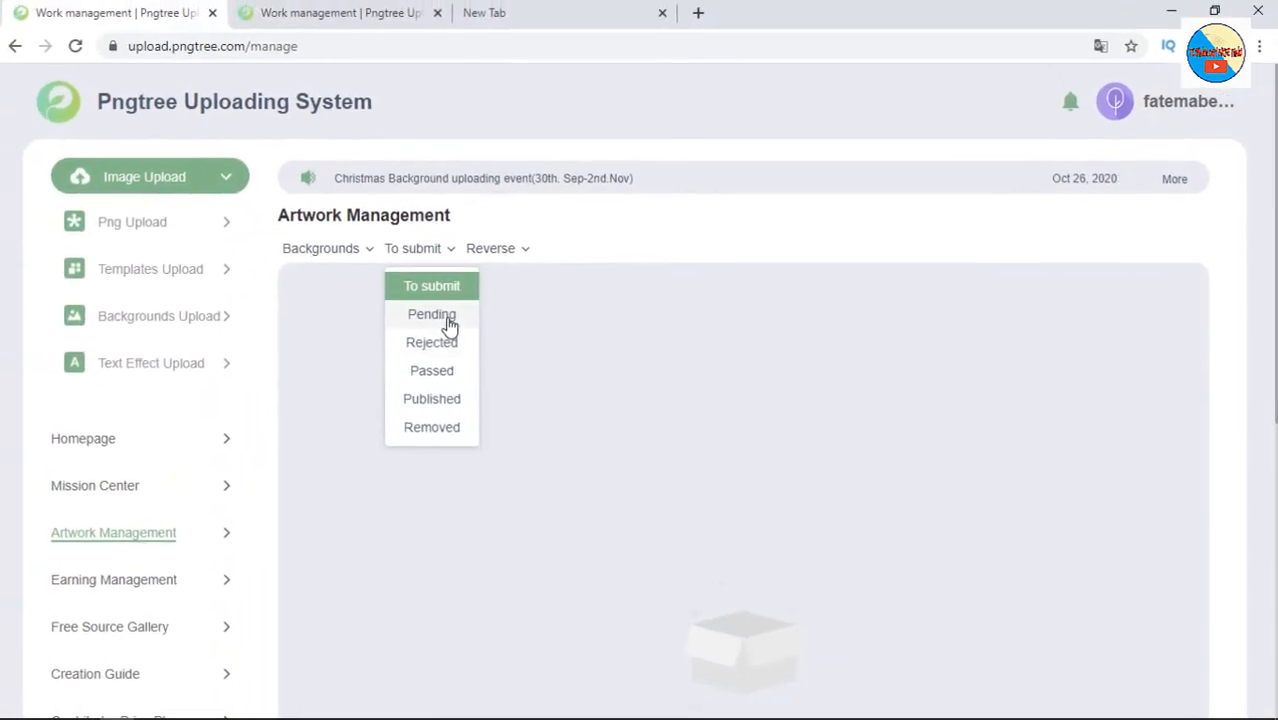
pyautogui.click(452, 318)
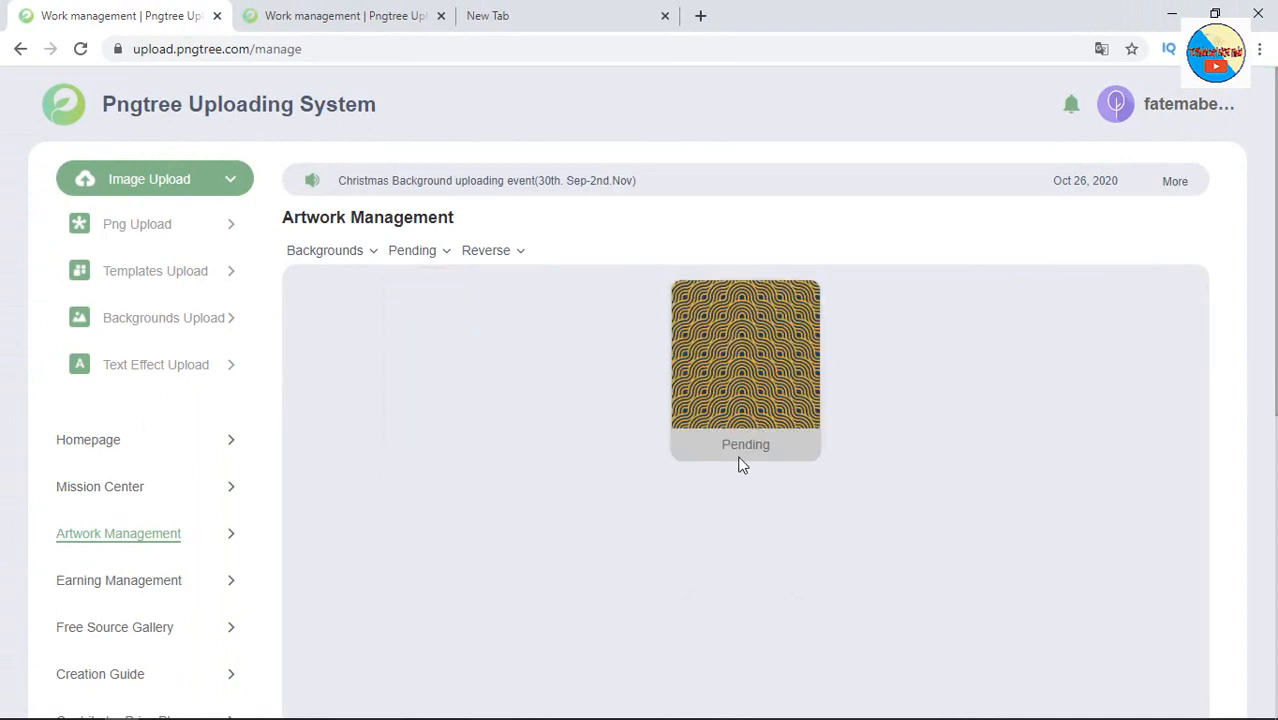
# - Open the uploading system's homepage and examine its Hot Themes, Popular Artworks and Hall of fame sections
pyautogui.click(88, 439)
pyautogui.scroll(-5, 1178, 225)
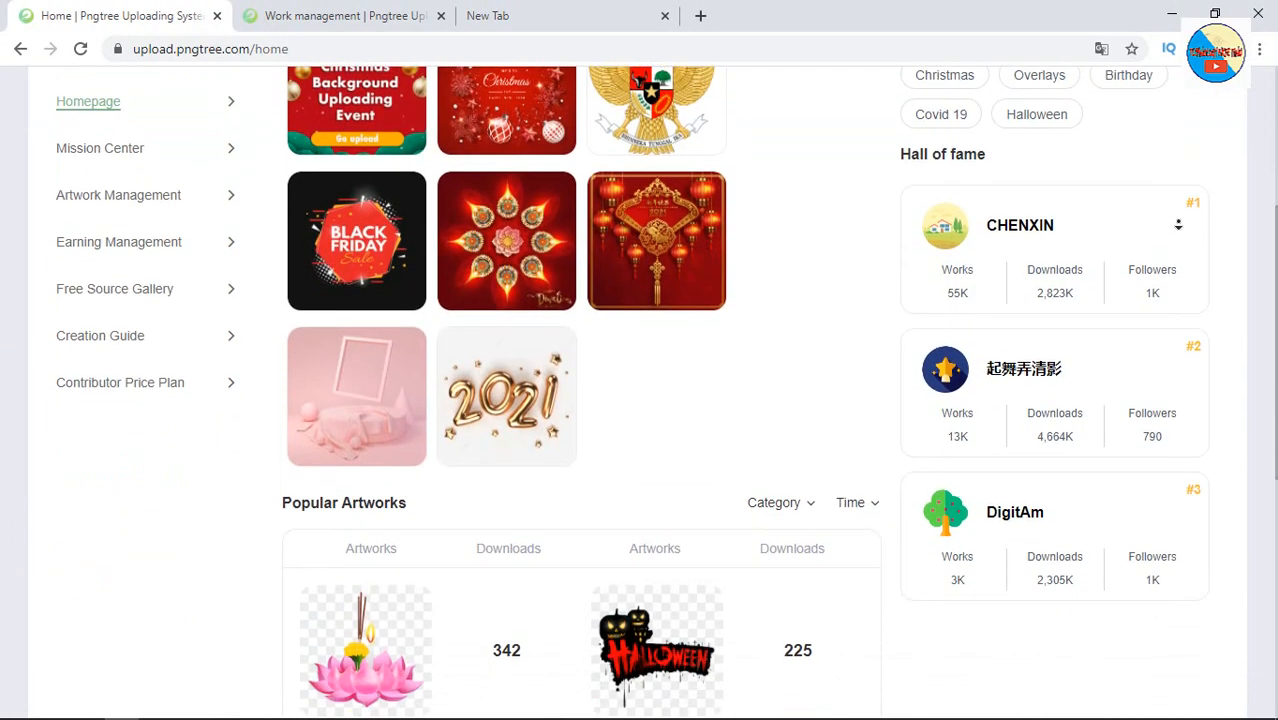
pyautogui.scroll(-3, 1178, 225)
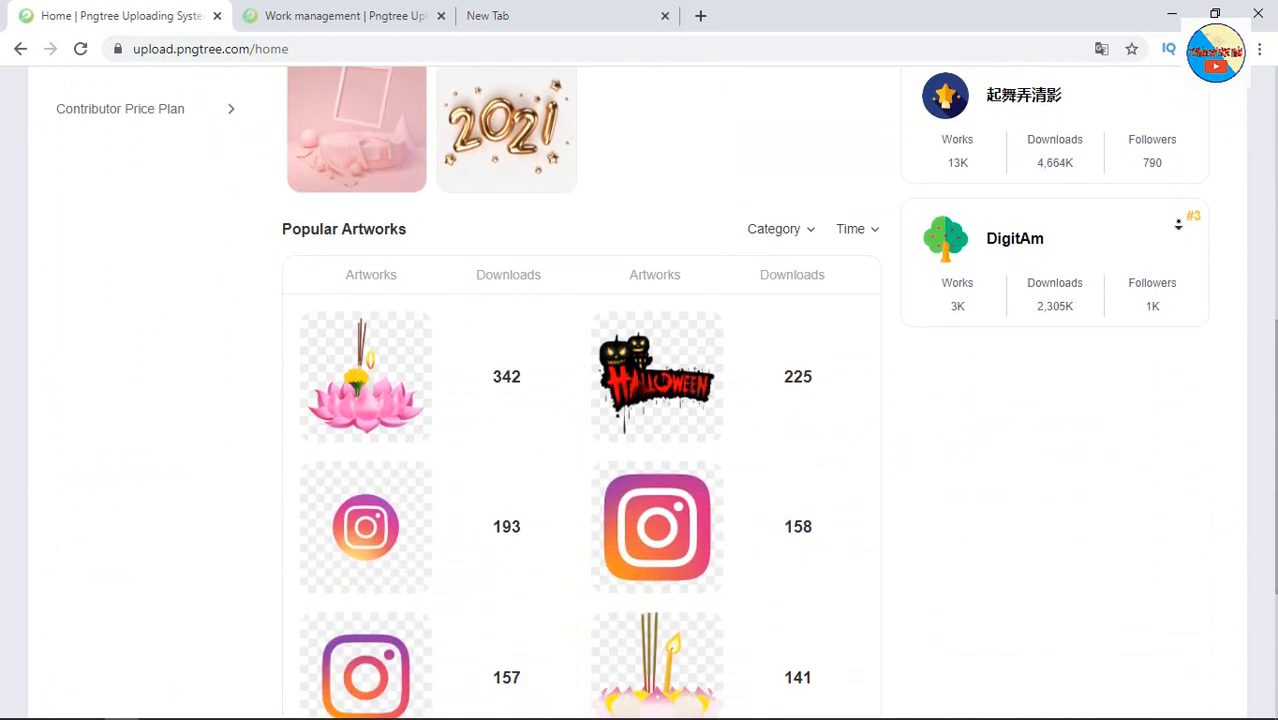
pyautogui.scroll(-2, 1178, 225)
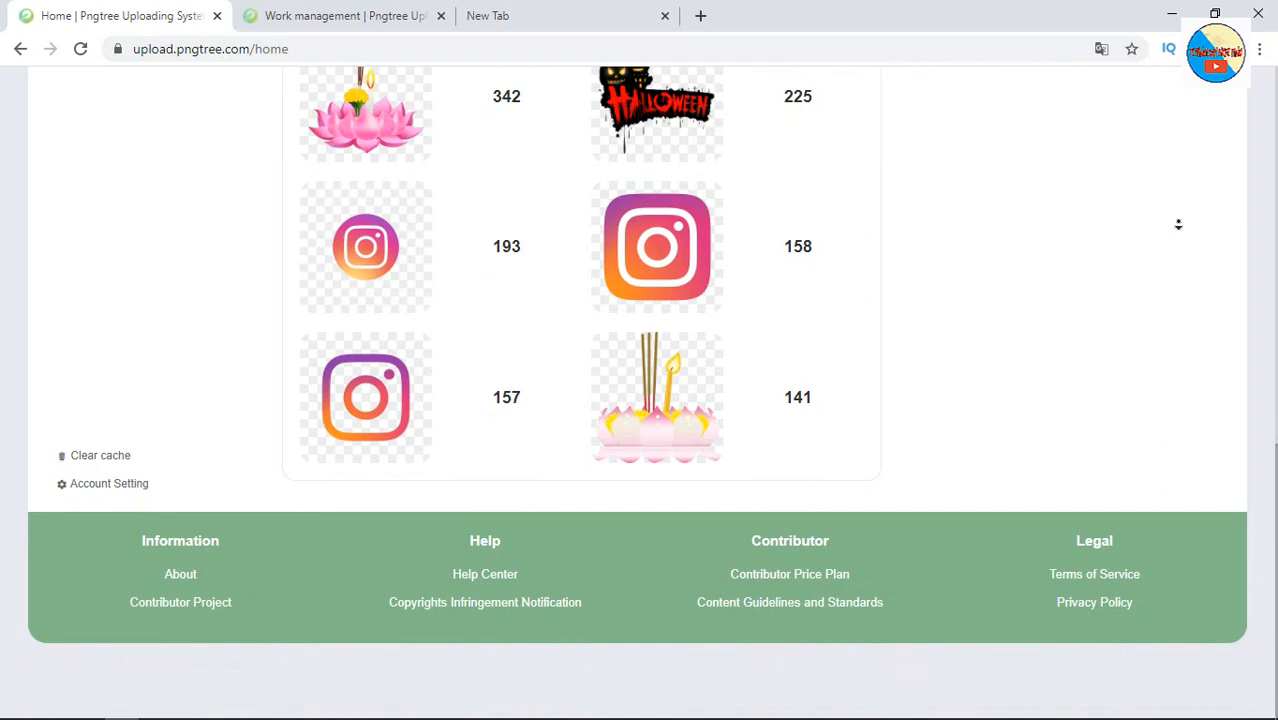
pyautogui.scroll(6, 1178, 225)
pyautogui.scroll(-2, 1178, 225)
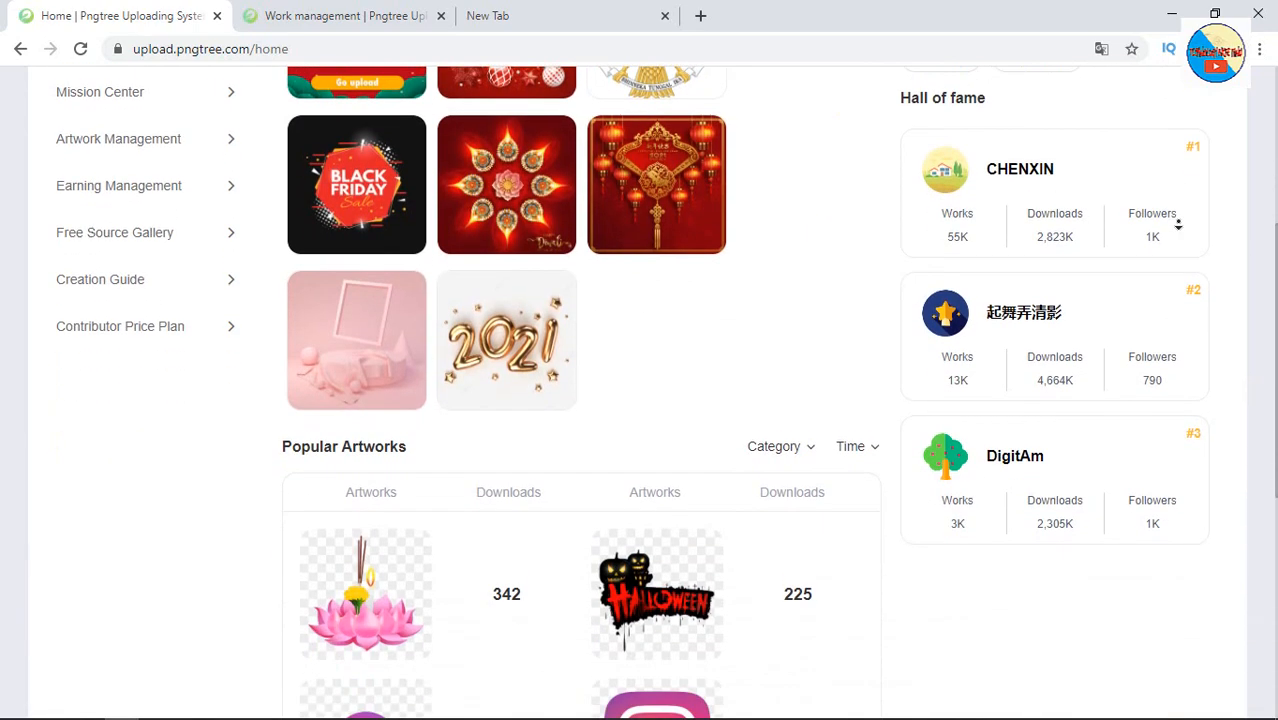
pyautogui.scroll(-3, 1178, 225)
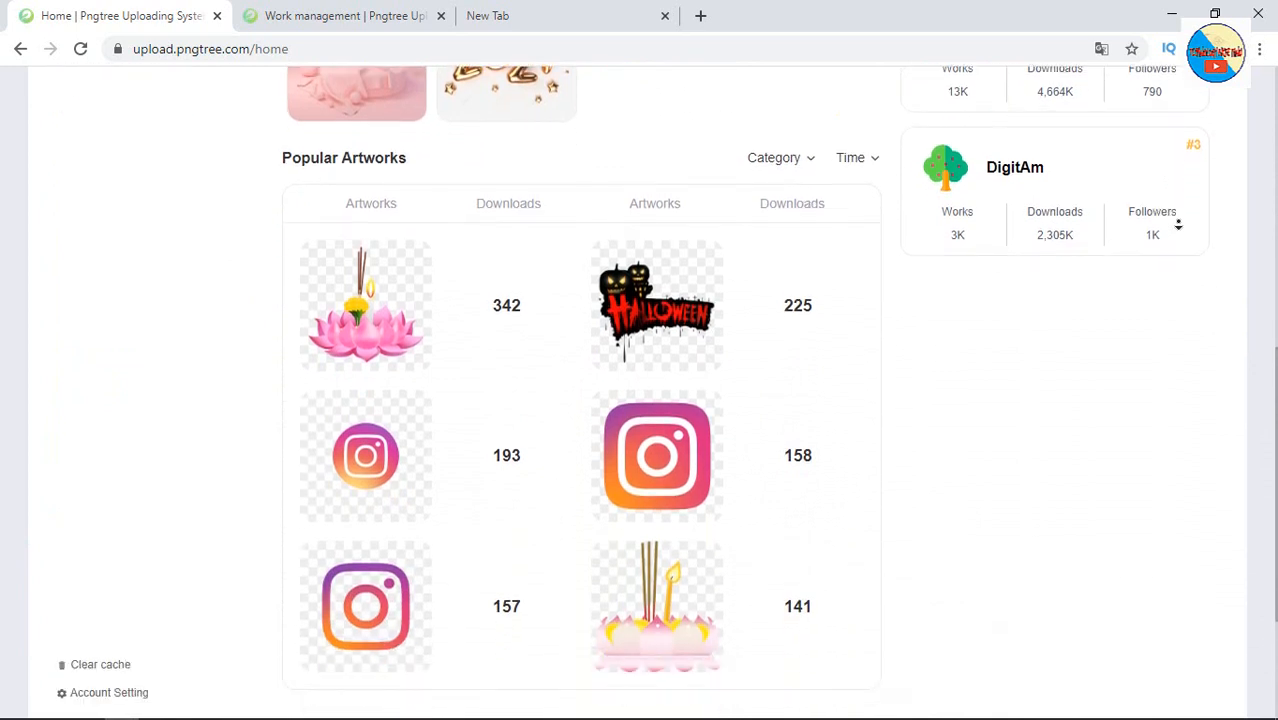
pyautogui.scroll(-2, 1178, 225)
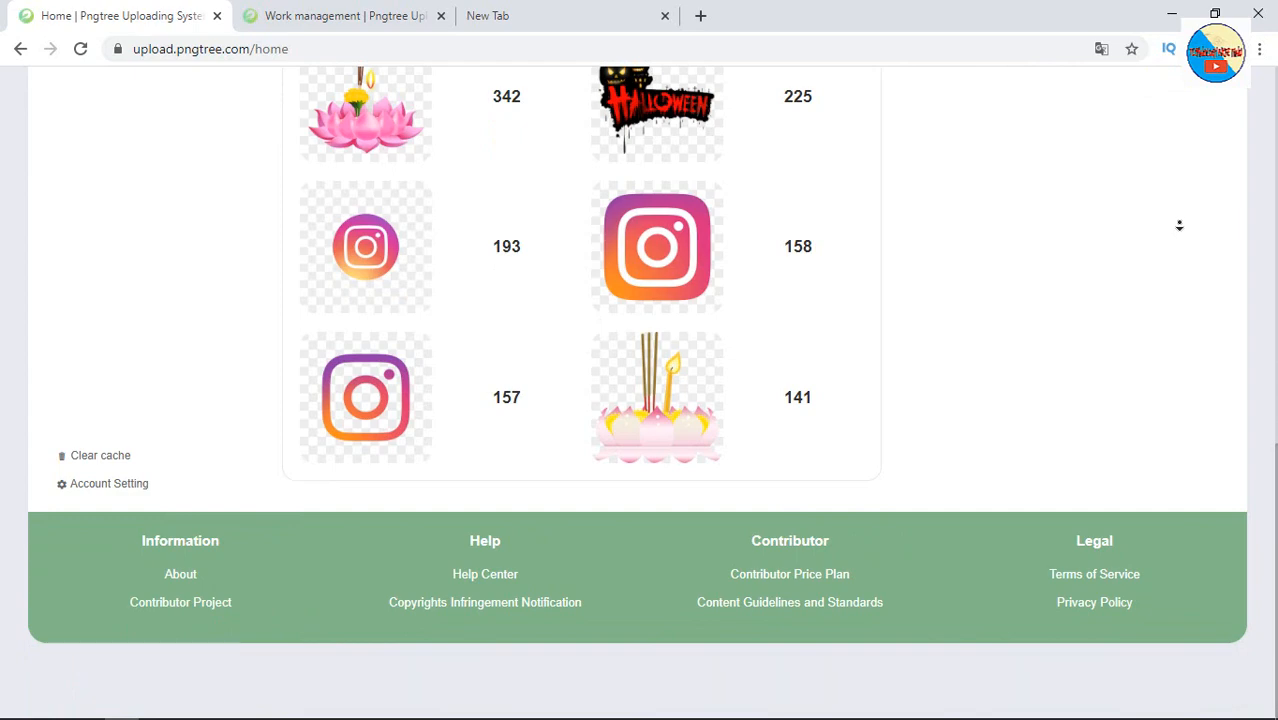
pyautogui.scroll(6, 1179, 225)
pyautogui.scroll(-2, 1179, 225)
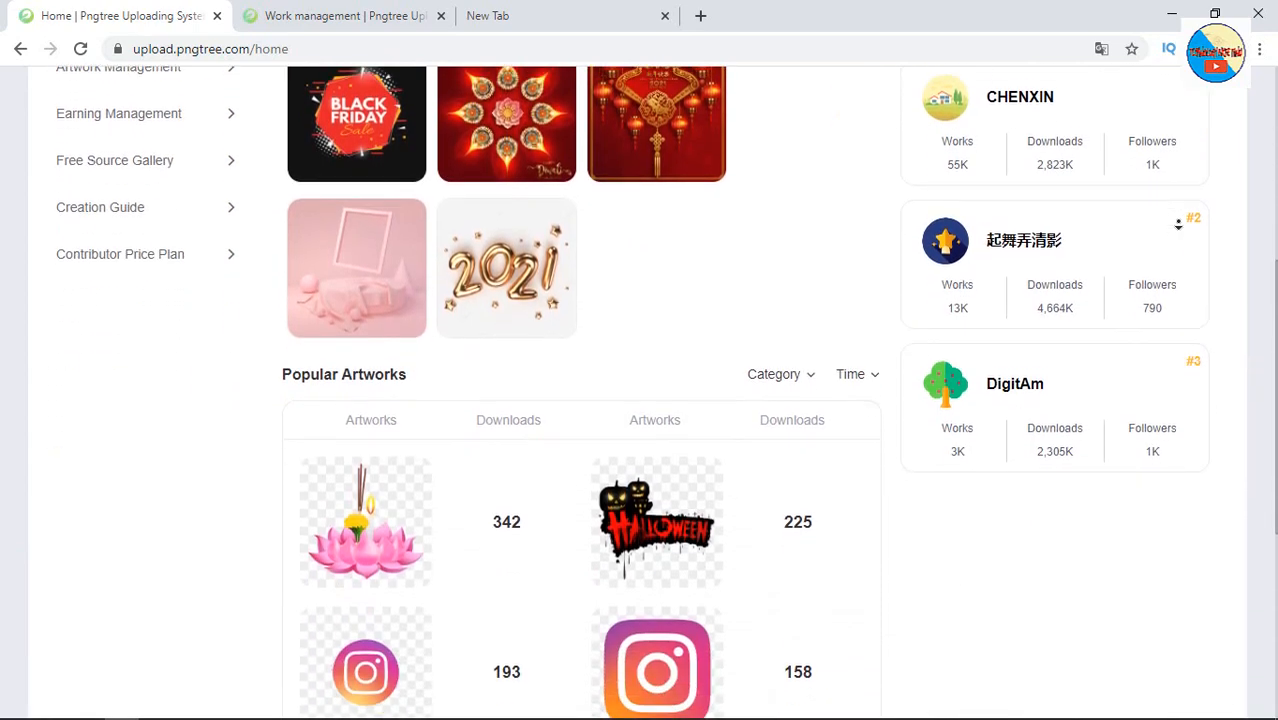
pyautogui.scroll(-3, 1178, 225)
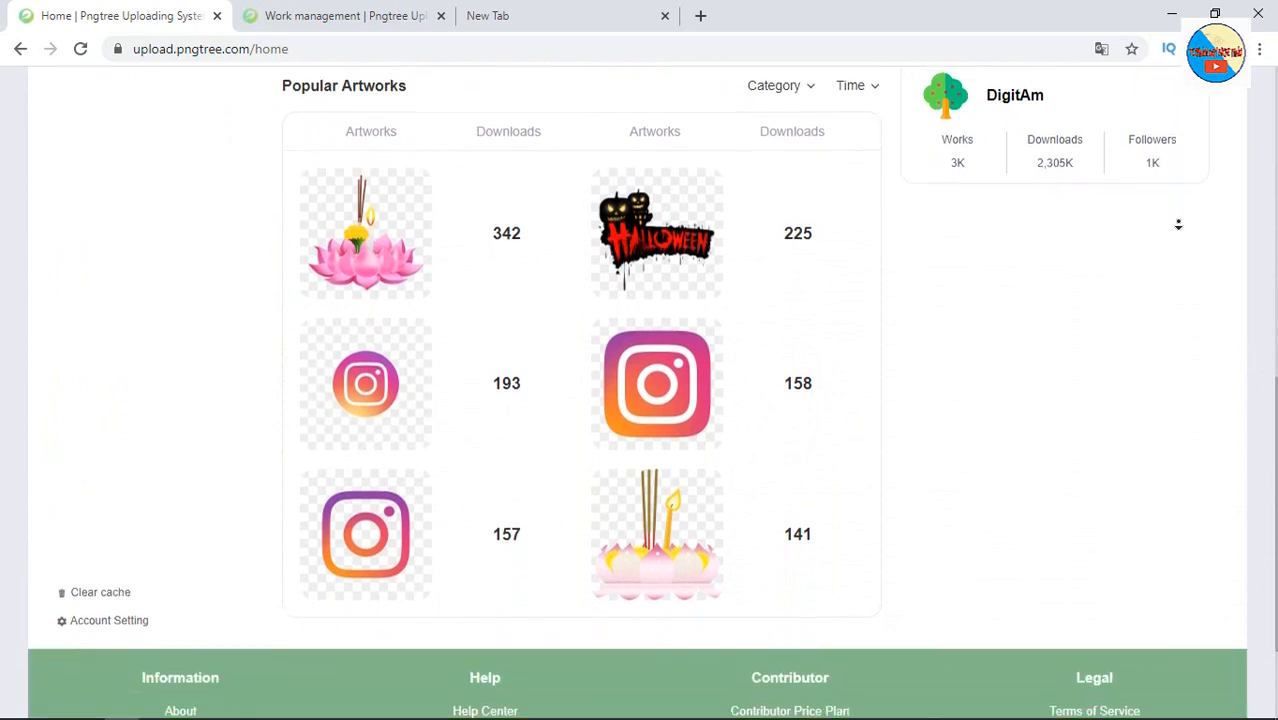
pyautogui.scroll(-2, 1178, 225)
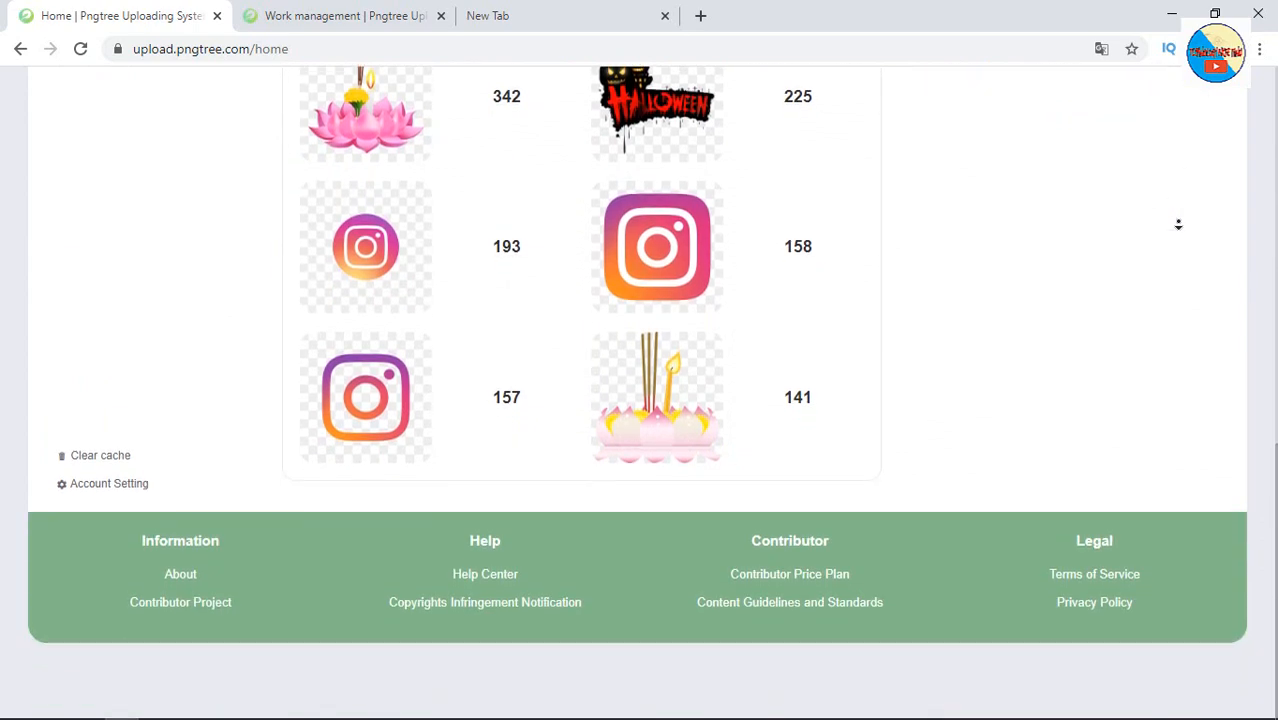
pyautogui.scroll(6, 1178, 225)
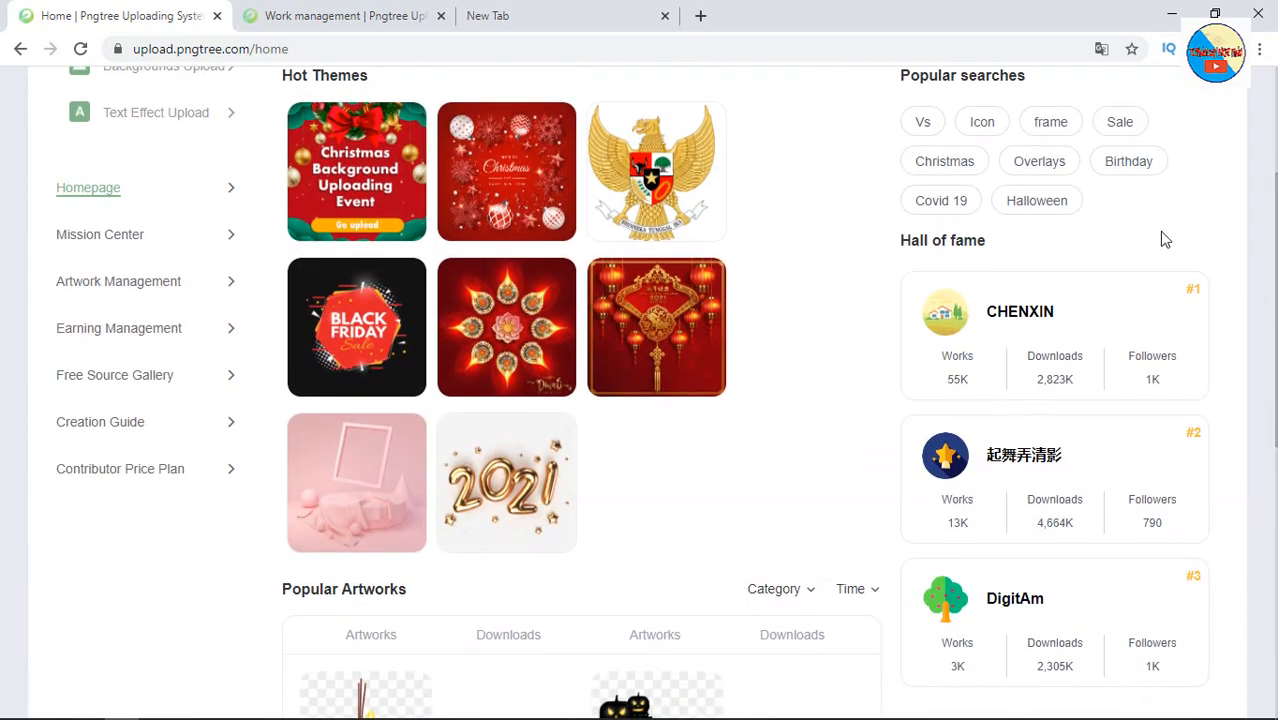